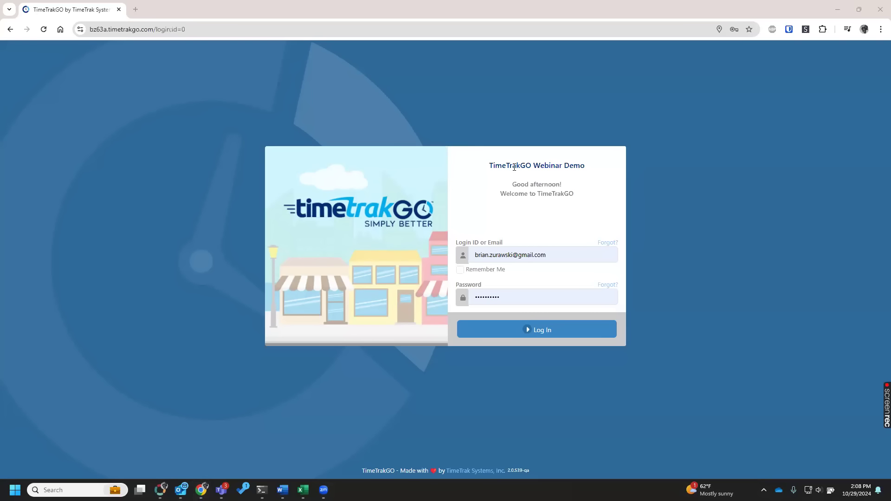
# Log in and view the dashboard hours for the Warehouse group, the Office group and all groups again.
pyautogui.click(493, 326)
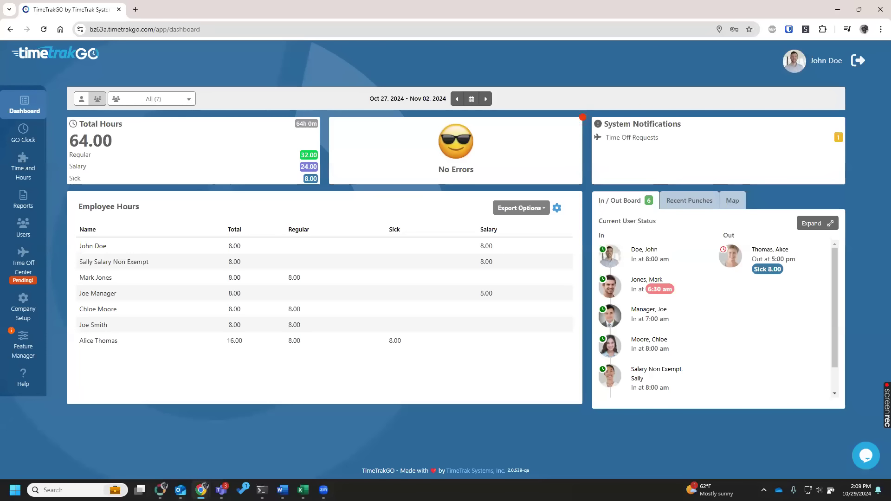
pyautogui.click(174, 104)
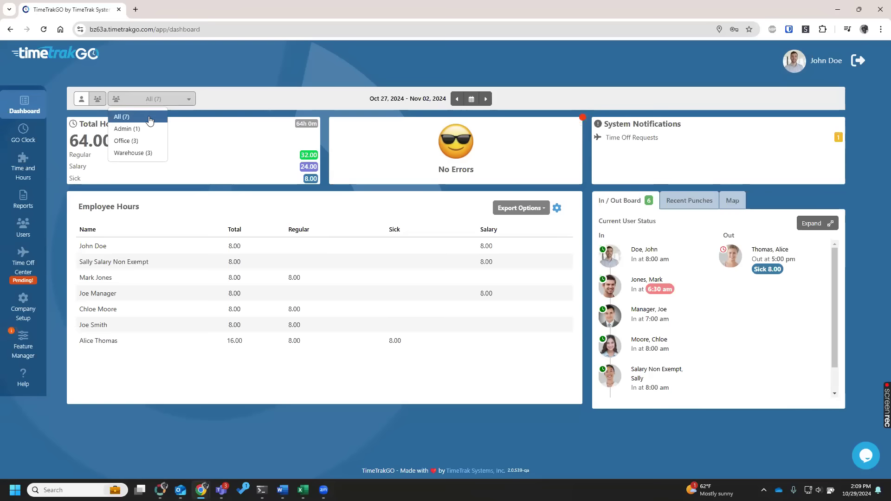
pyautogui.click(141, 156)
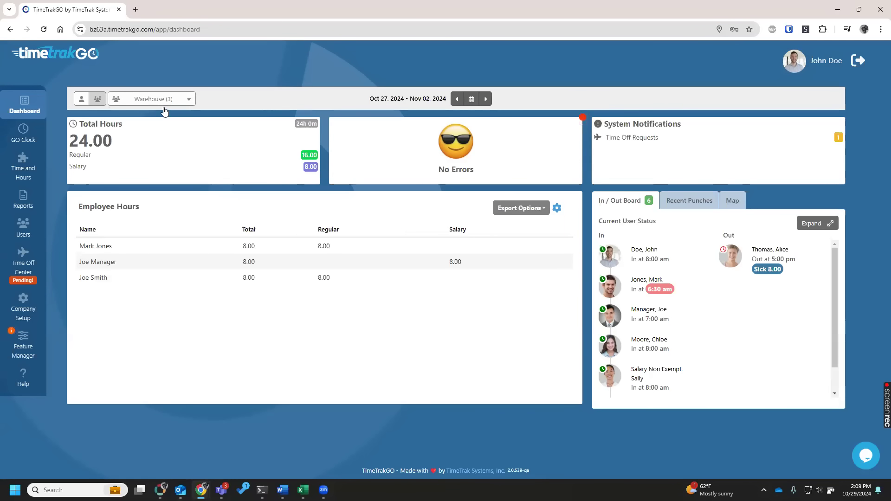
pyautogui.click(163, 103)
pyautogui.click(142, 140)
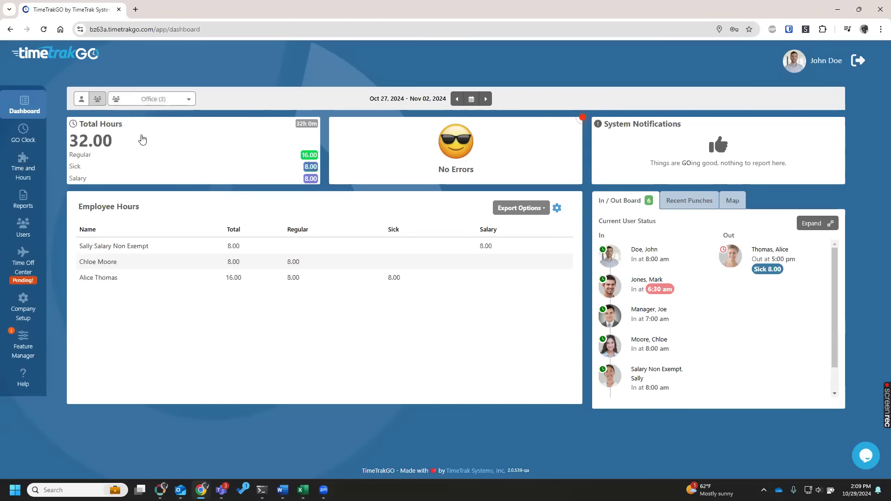
pyautogui.click(169, 102)
pyautogui.click(159, 108)
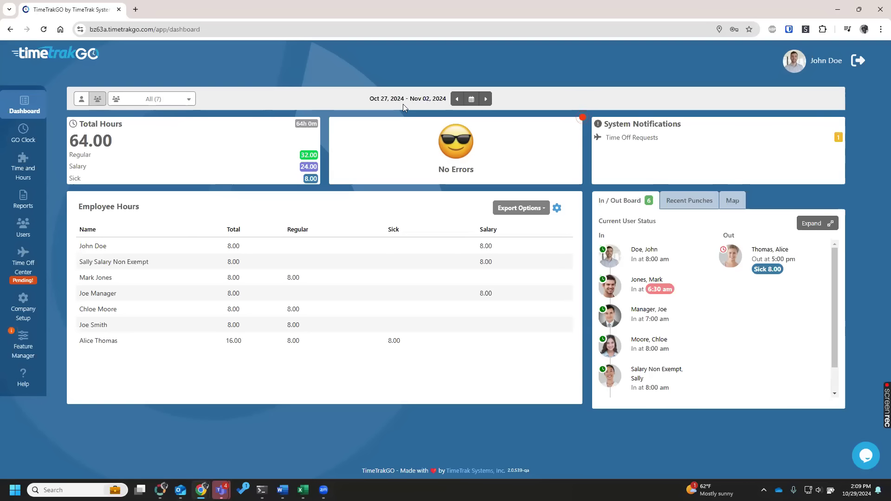
# Go back two pay periods to Oct 13–19, 2024, and show the dashboard for the custom range Oct 1–18, 2024.
pyautogui.click(456, 100)
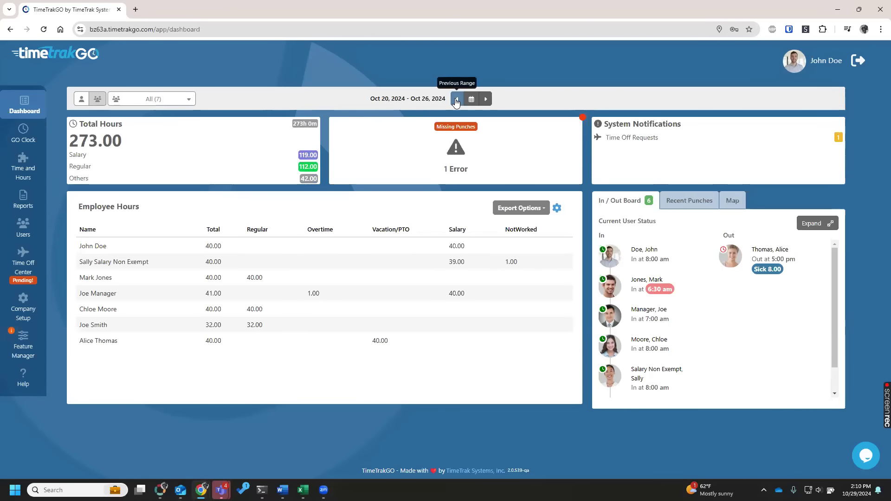
pyautogui.click(457, 99)
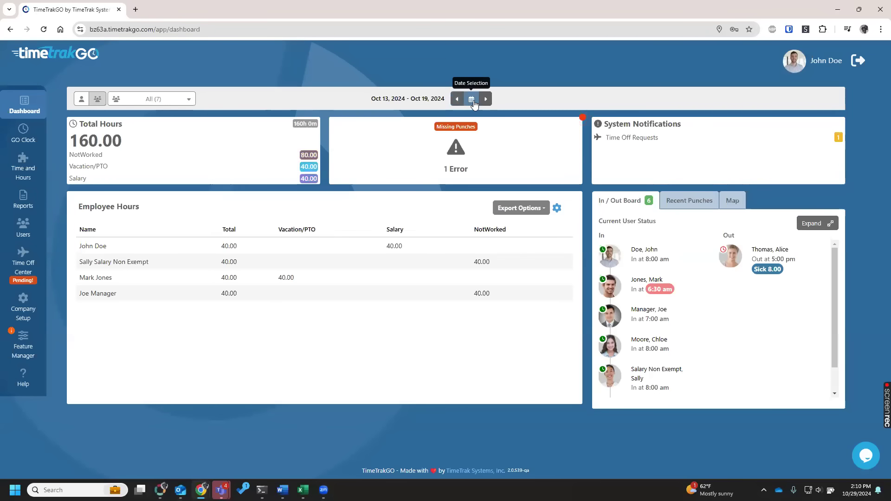
pyautogui.click(472, 102)
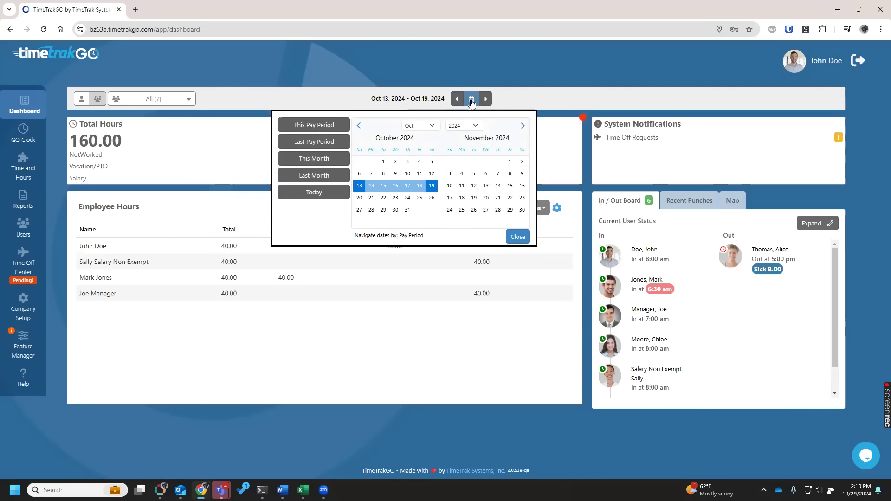
pyautogui.click(383, 164)
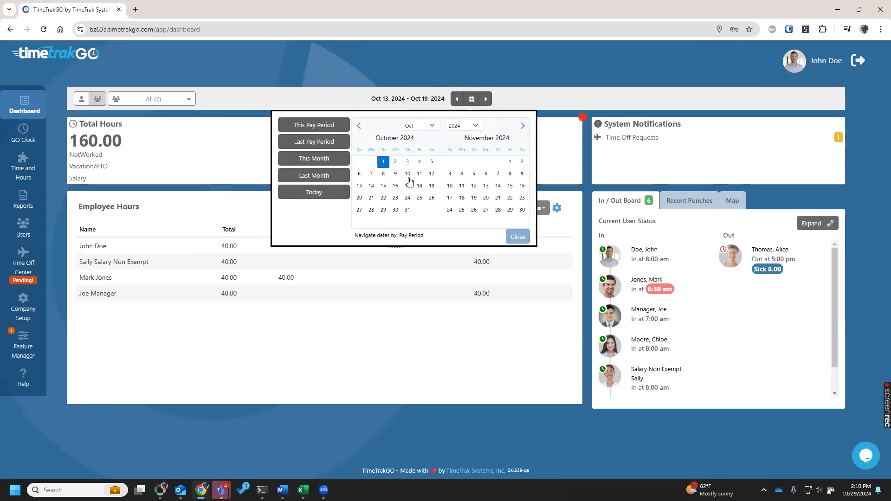
pyautogui.click(420, 188)
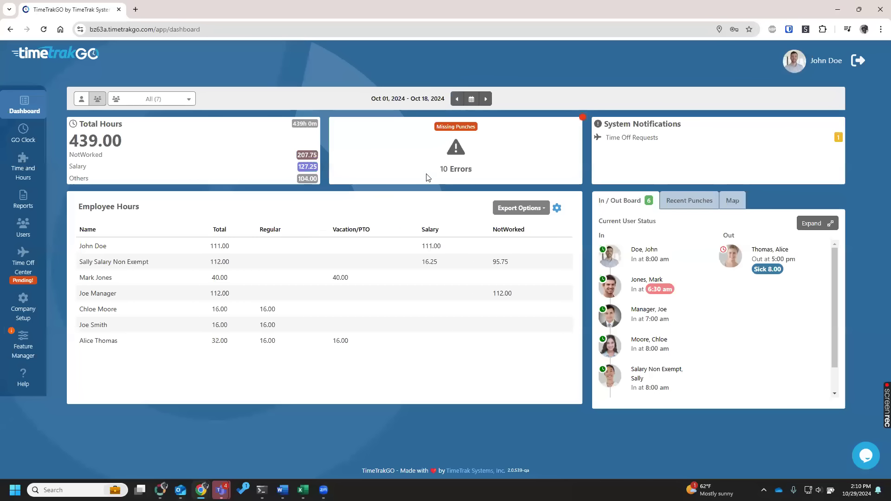
# View the dashboard for the last pay period and return it to this pay period.
pyautogui.click(471, 104)
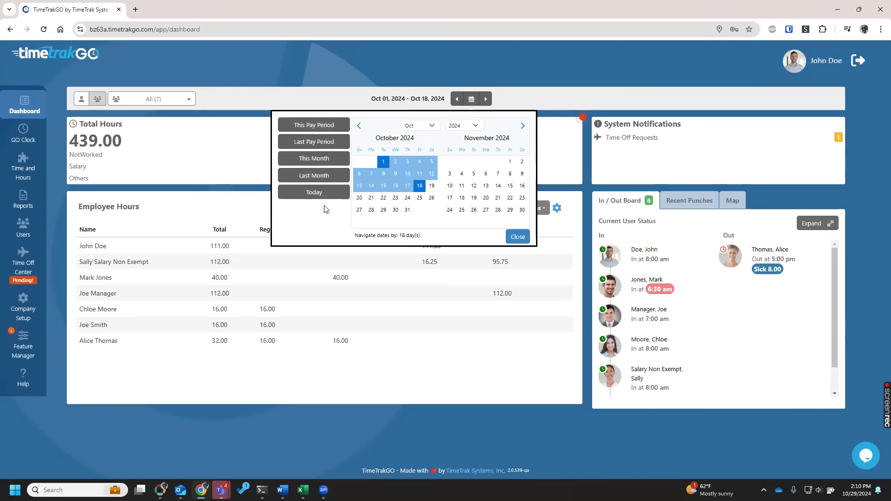
pyautogui.click(321, 144)
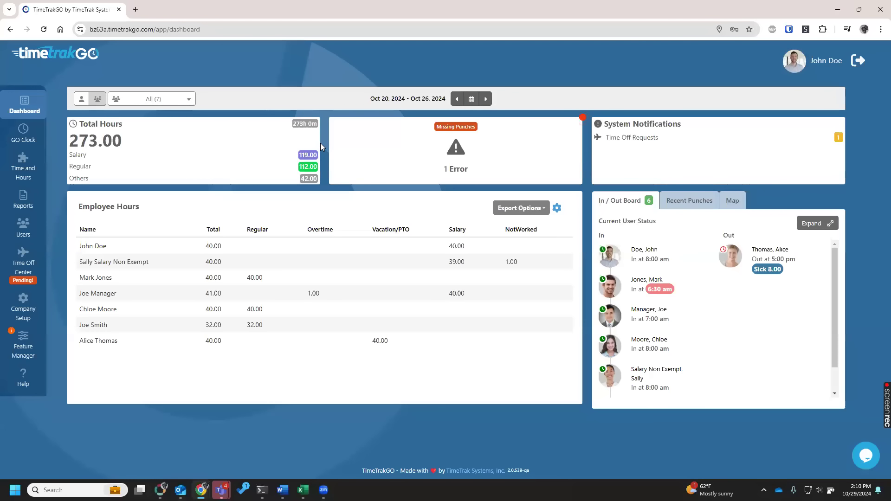
pyautogui.click(471, 99)
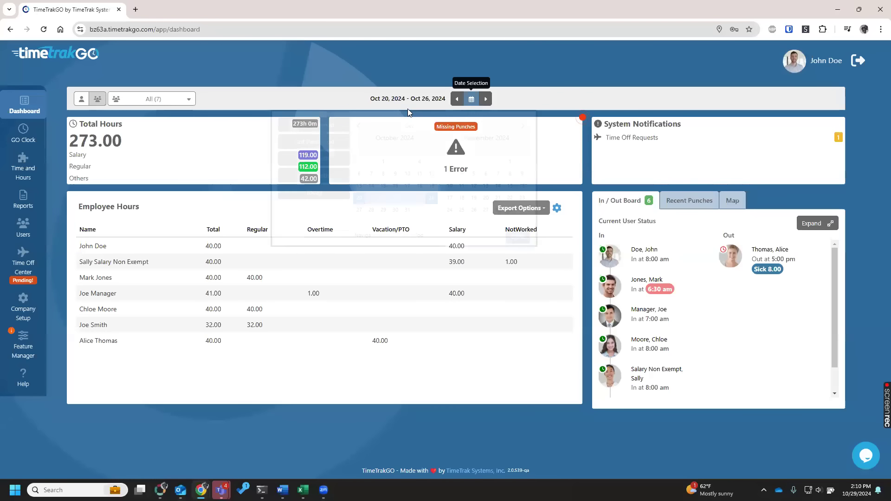
pyautogui.click(316, 124)
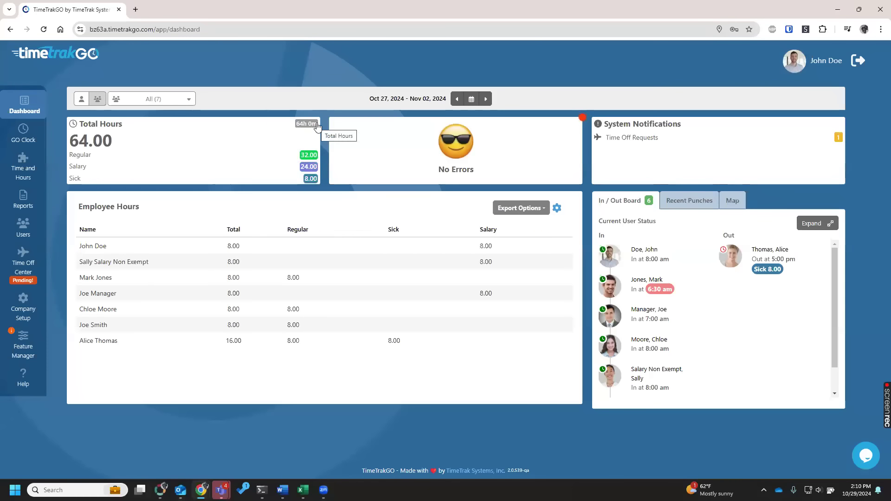
# Examine the total hours as a chart and as group detail with the All group expanded, and close the breakdown.
pyautogui.click(119, 163)
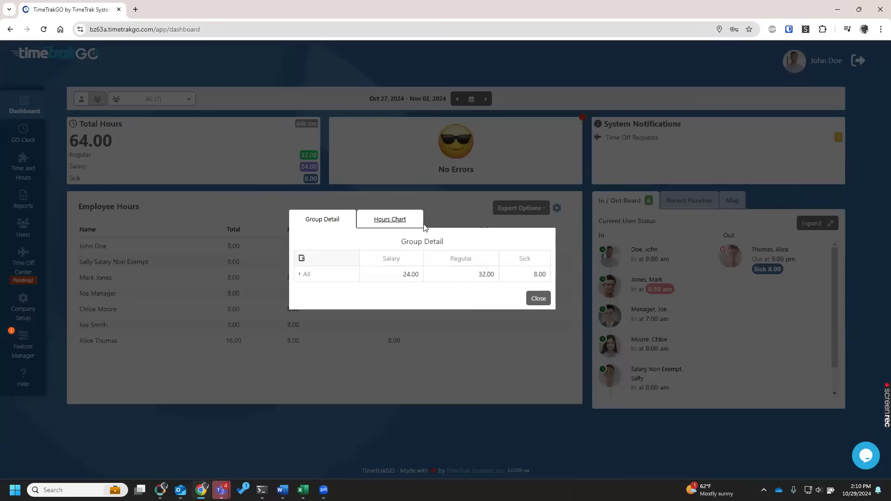
pyautogui.click(397, 223)
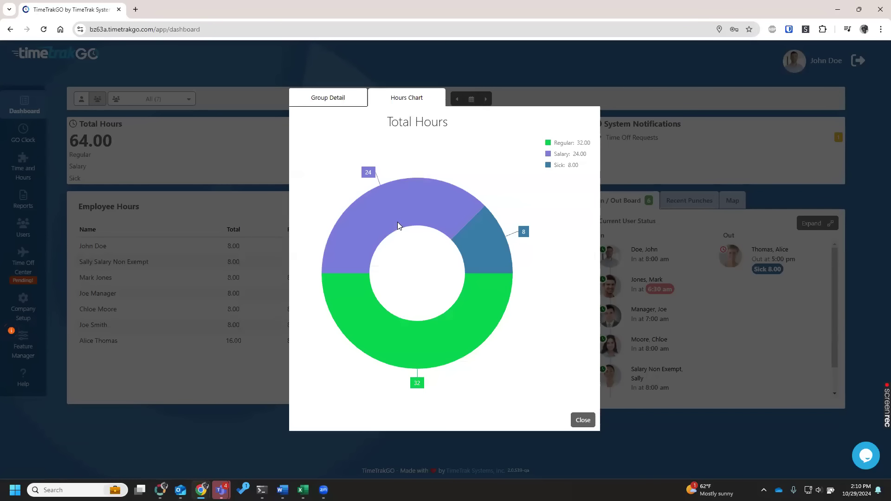
pyautogui.click(348, 98)
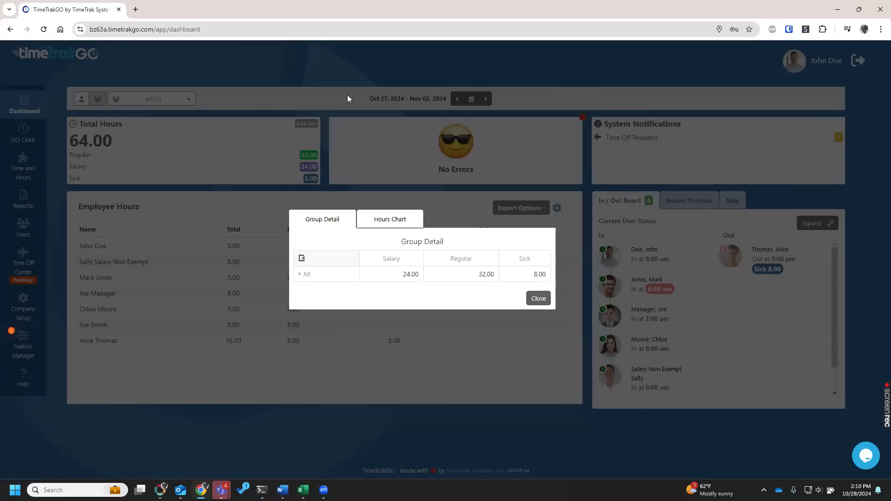
pyautogui.click(312, 275)
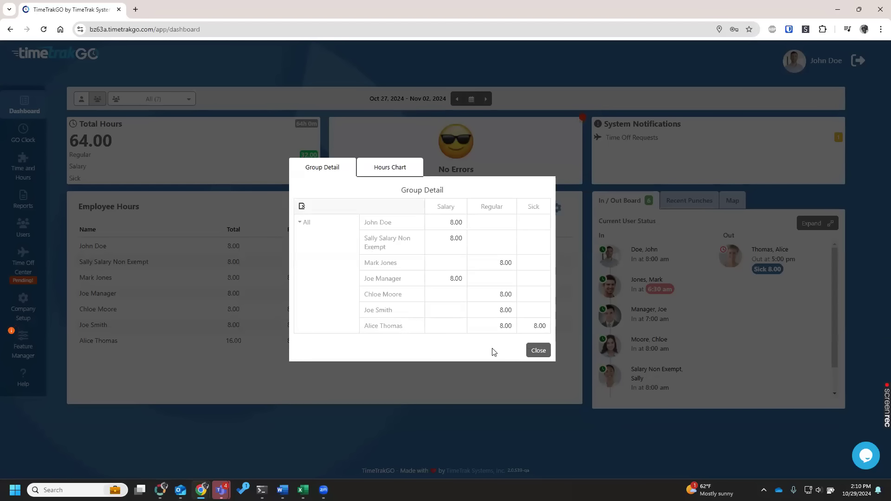
pyautogui.click(546, 352)
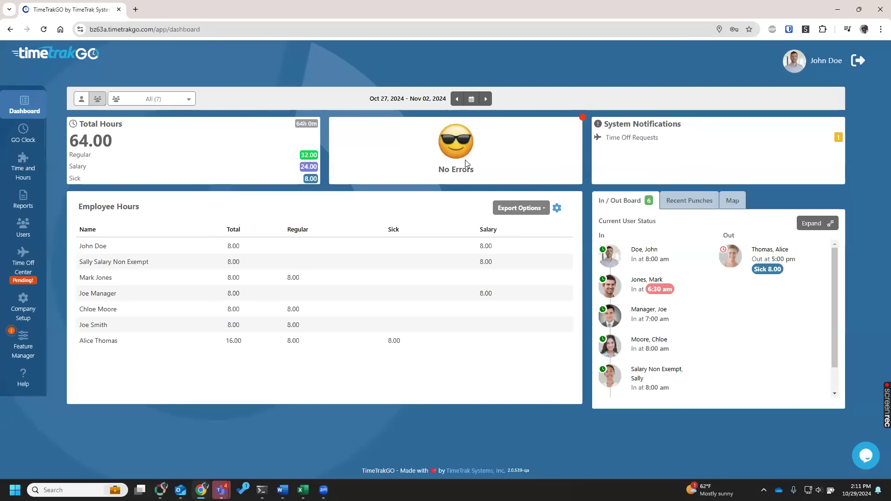
# Show the previous pay period, Oct 20–26, 2024, and open its Missing Out error dated 10/22/2024 for editing.
pyautogui.click(458, 99)
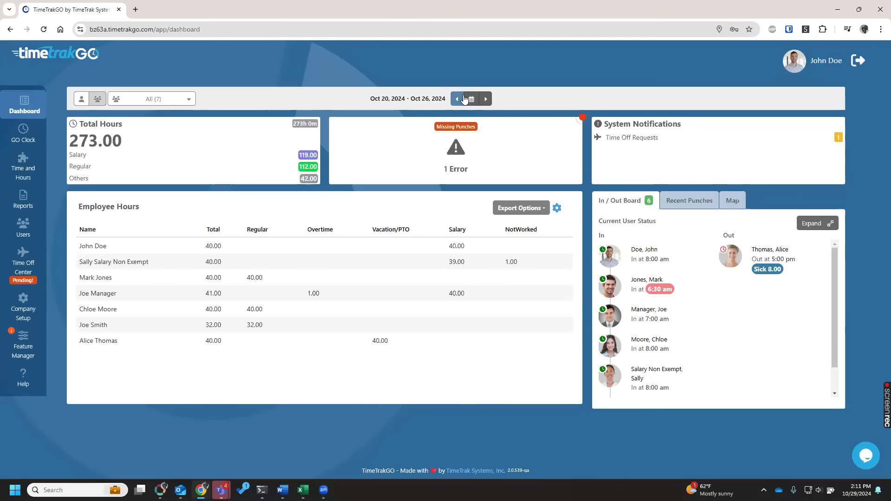
pyautogui.click(467, 145)
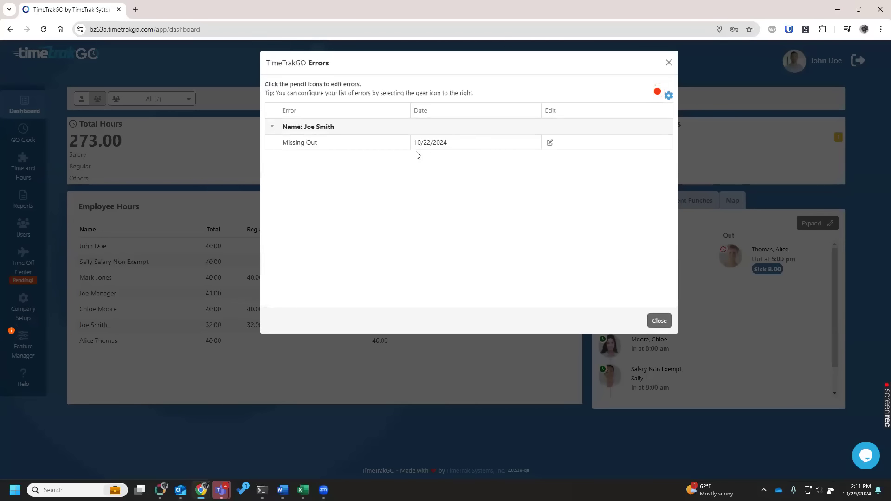
pyautogui.click(549, 143)
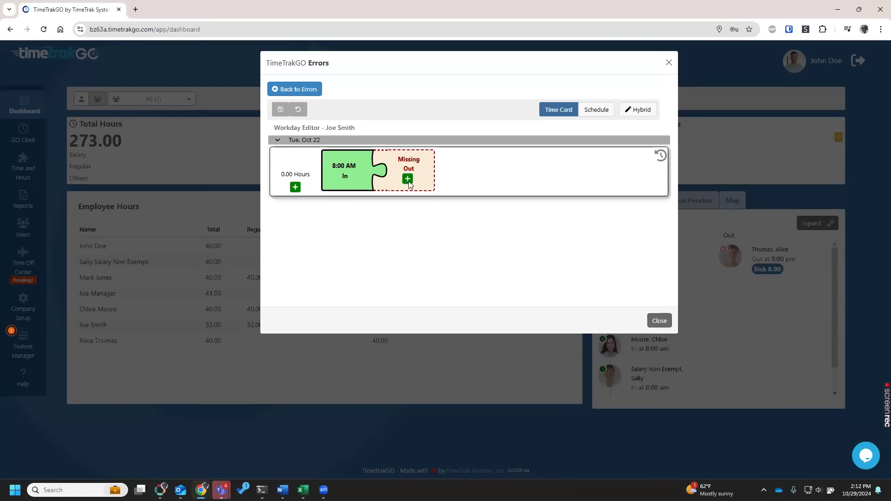
# Fill in the missing Out punch at 5:00 PM on Oct 22, save the workday and close the errors list.
pyautogui.click(297, 189)
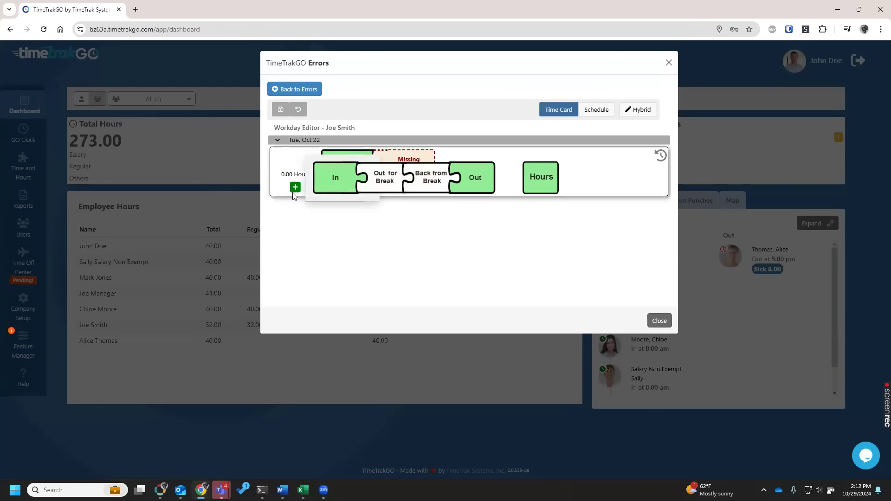
pyautogui.click(324, 263)
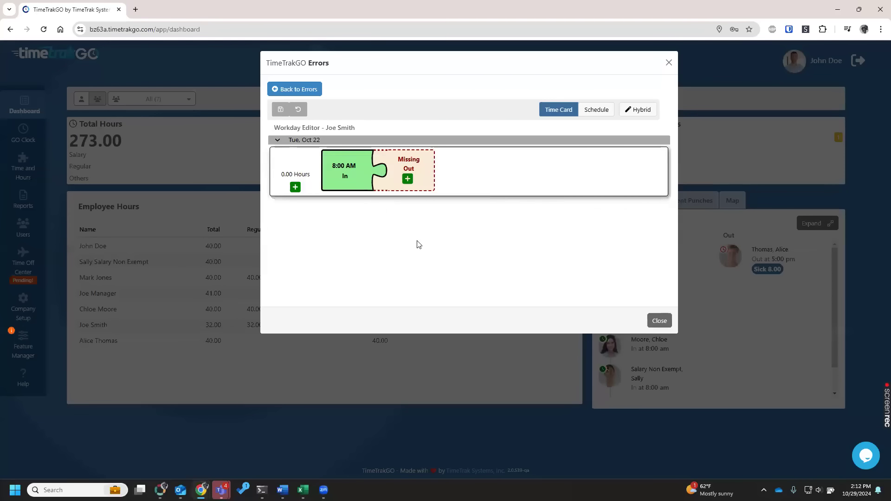
pyautogui.click(409, 179)
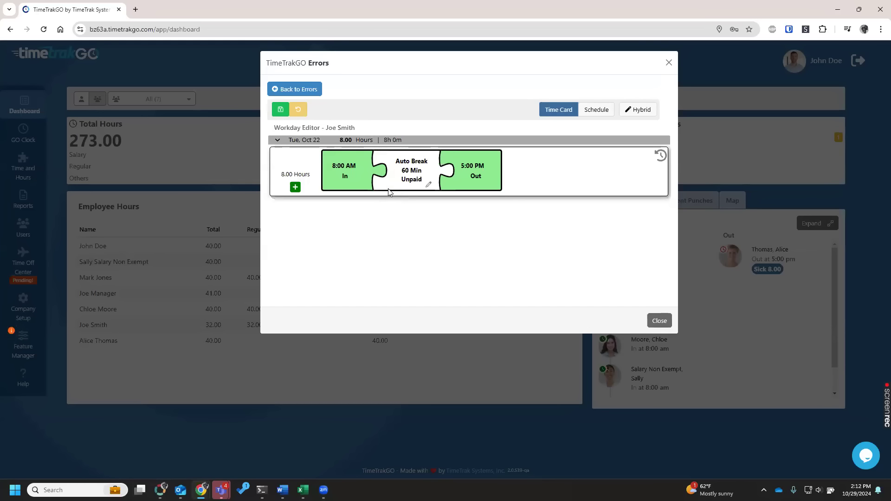
pyautogui.click(281, 109)
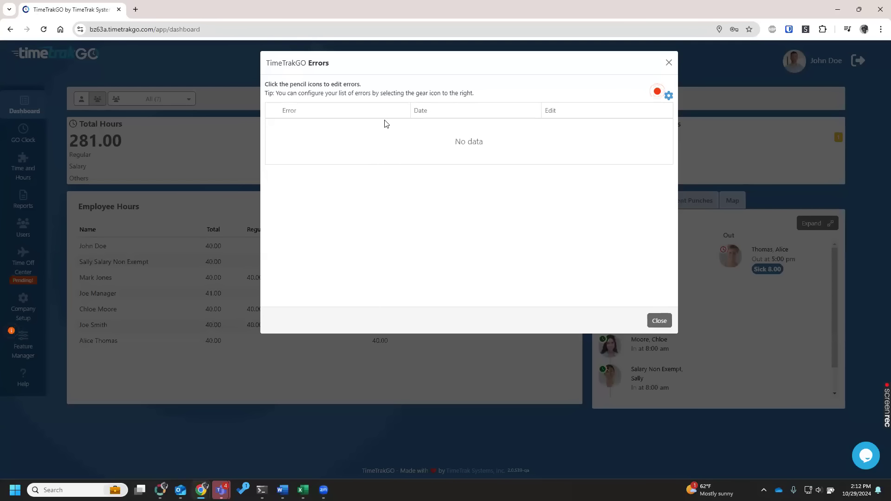
pyautogui.click(658, 320)
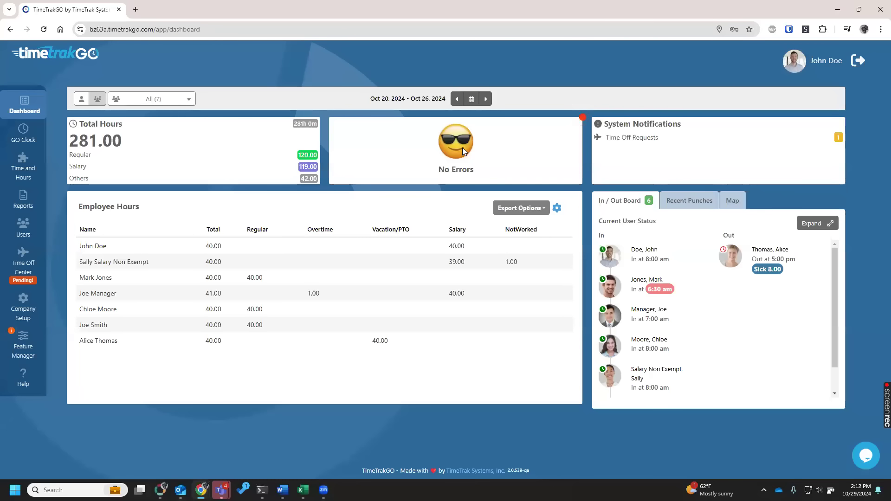
# Approve the pending Vacation/PTO request for Wednesday, Oct 30th, 2024, and close the time off requests.
pyautogui.click(641, 138)
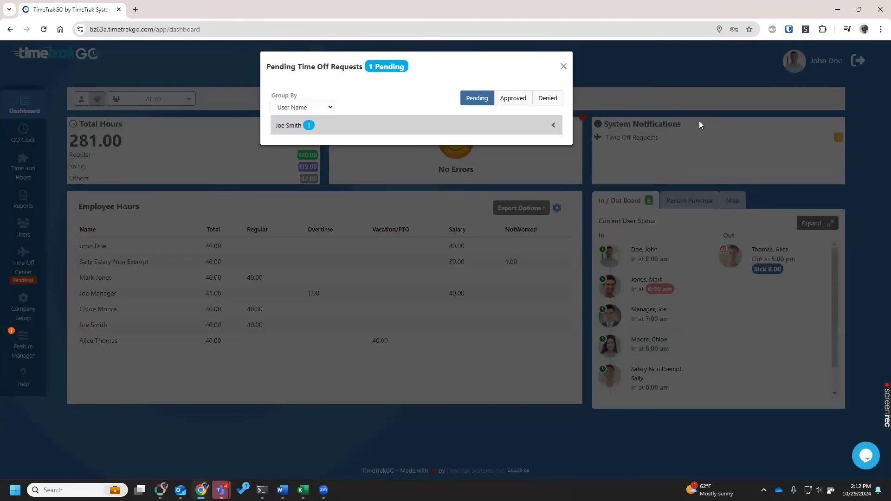
pyautogui.click(372, 133)
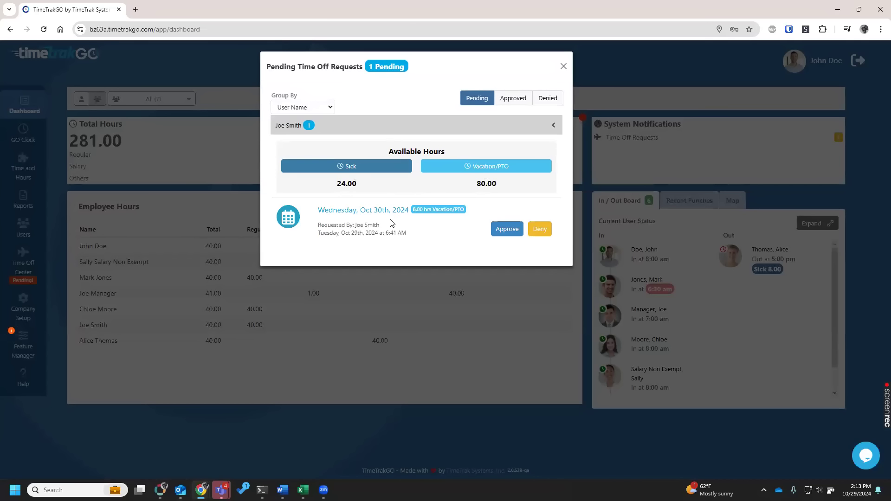
pyautogui.click(500, 232)
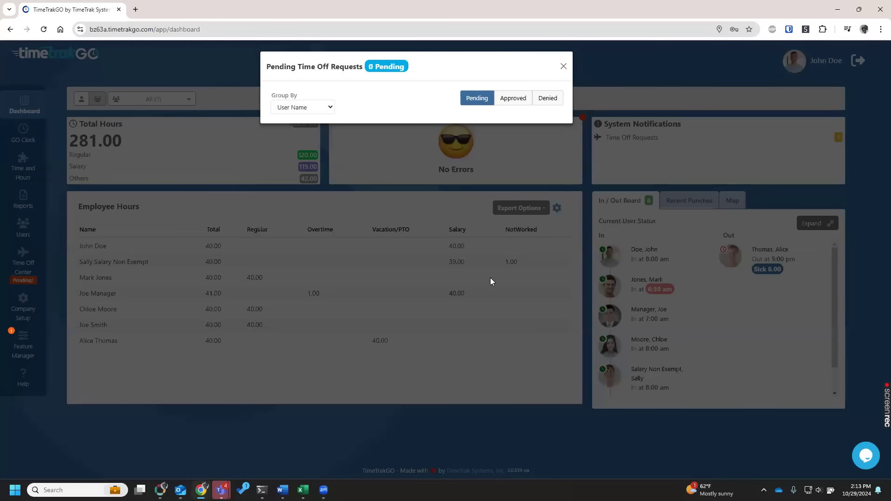
pyautogui.click(563, 66)
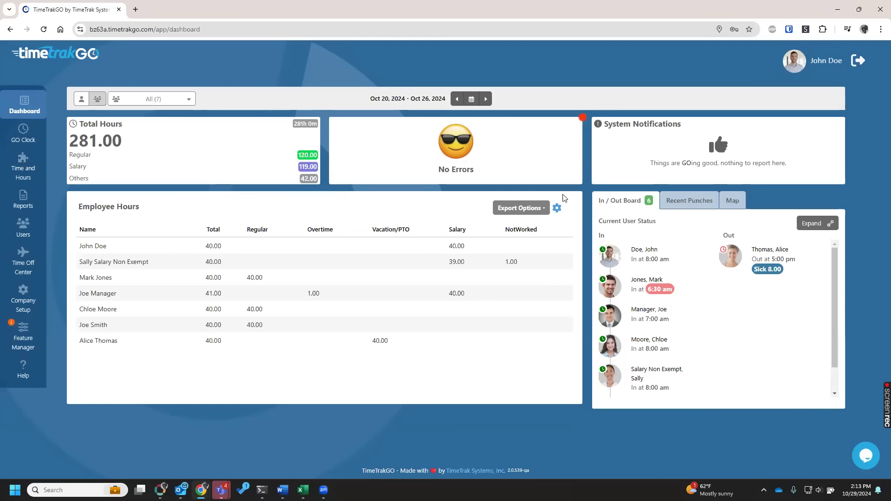
# Export the employee hours for Oct 20–26, 2024 as a Microsoft Excel Report.
pyautogui.click(540, 209)
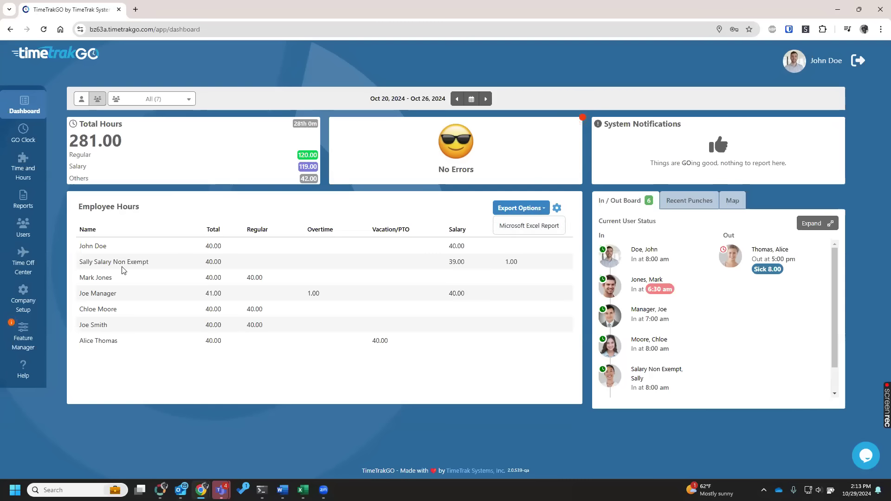
pyautogui.click(533, 226)
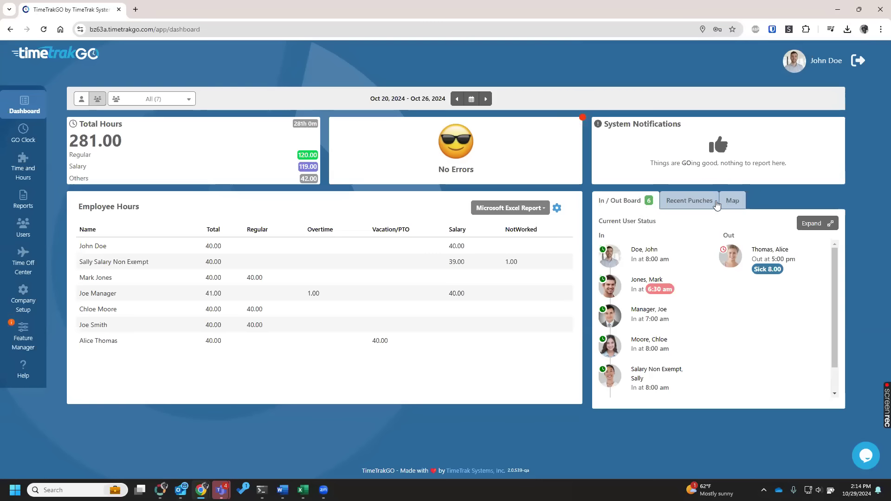
# Review the recent punches and their dates with the dashboard set to the Oct 27 – Nov 02, 2024 pay period.
pyautogui.click(700, 197)
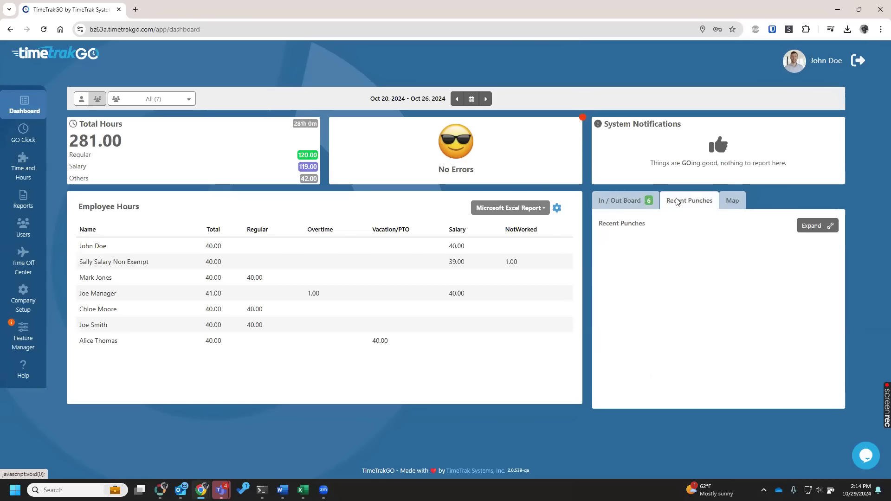
pyautogui.moveTo(369, 99); pyautogui.dragTo(443, 80)
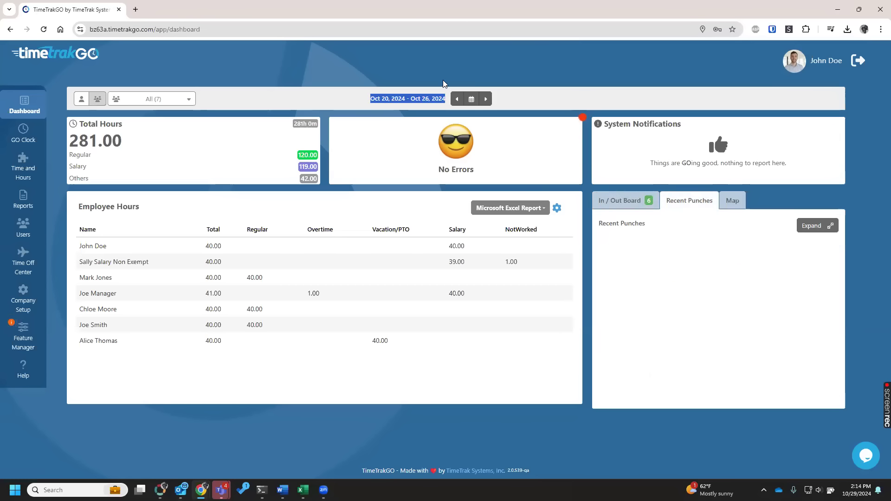
pyautogui.click(485, 99)
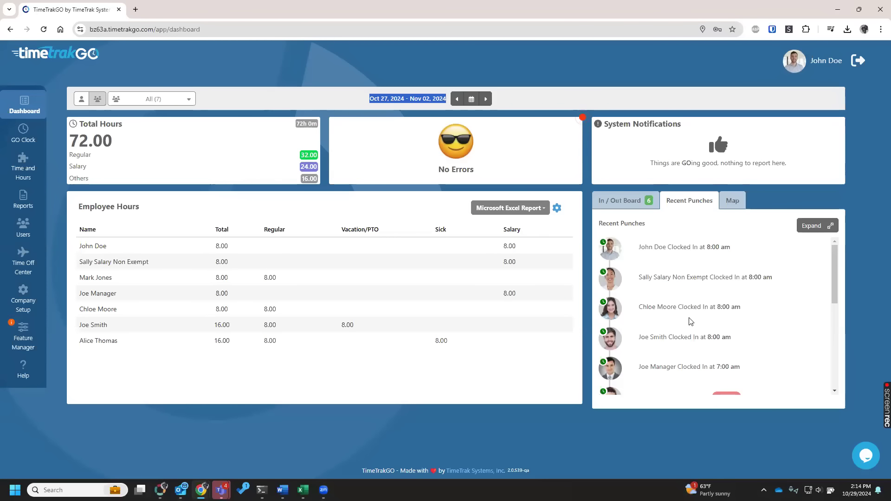
pyautogui.scroll(-5, 693, 315)
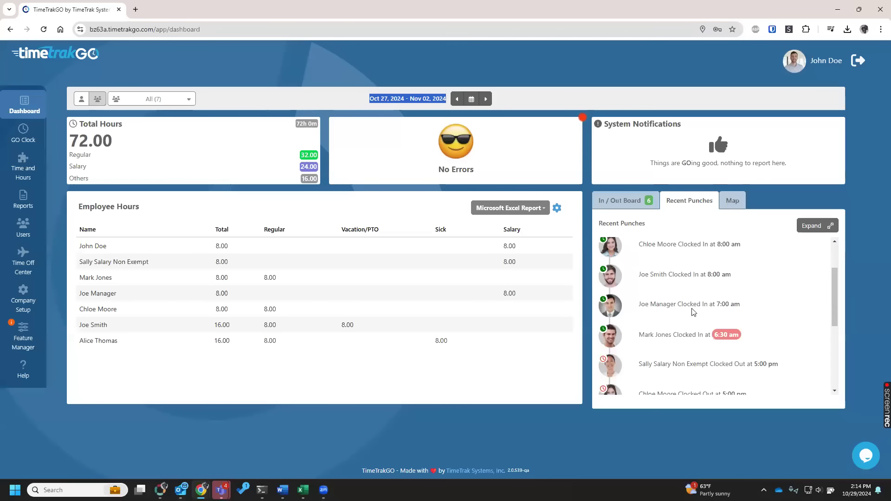
pyautogui.moveTo(707, 384)
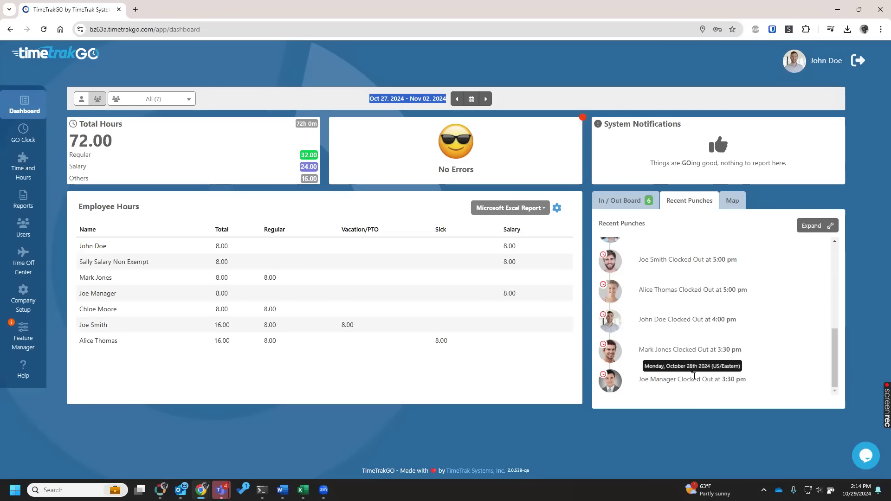
pyautogui.scroll(3, 733, 353)
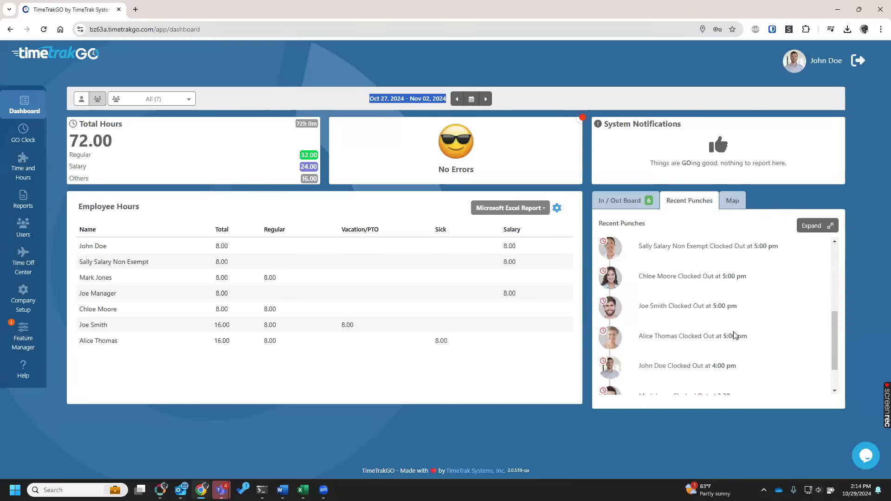
pyautogui.moveTo(718, 312)
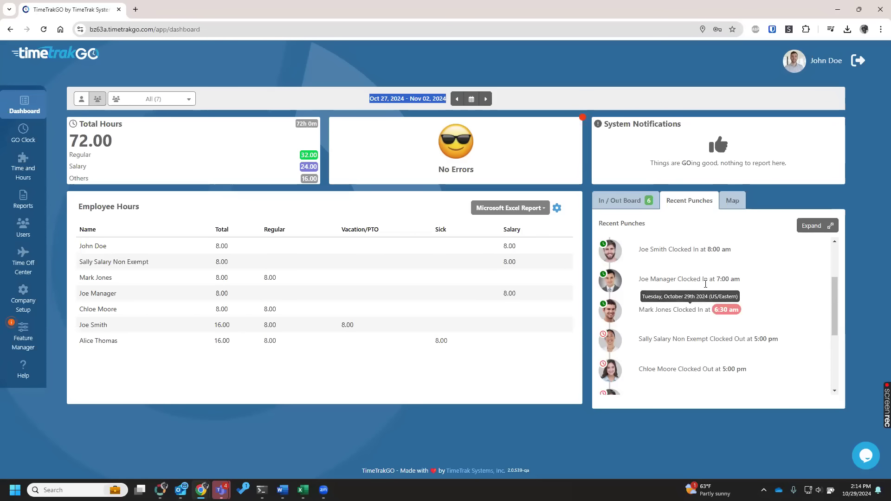
# Return to the In / Out Board to check current user status, and open the GO Clock page.
pyautogui.click(629, 202)
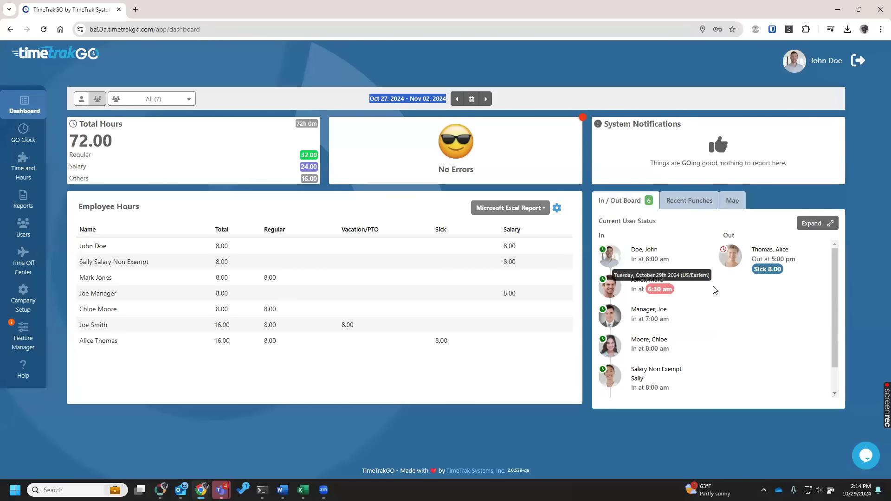
pyautogui.click(700, 297)
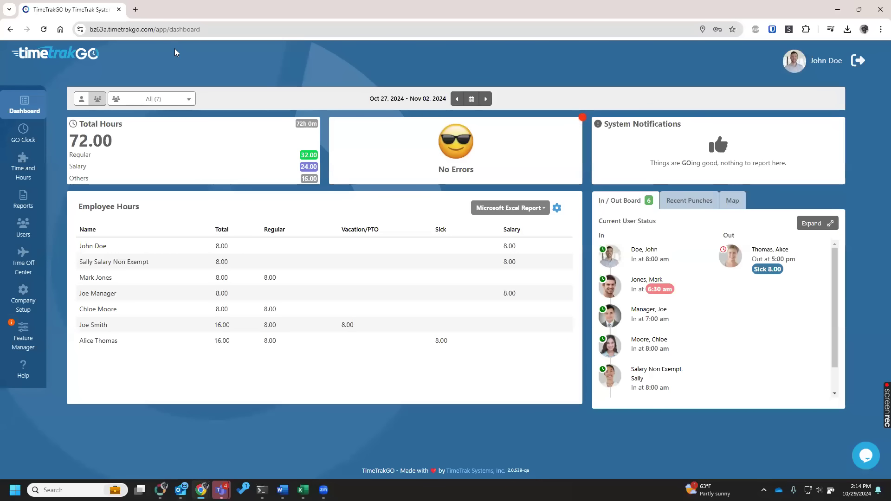
pyautogui.click(35, 139)
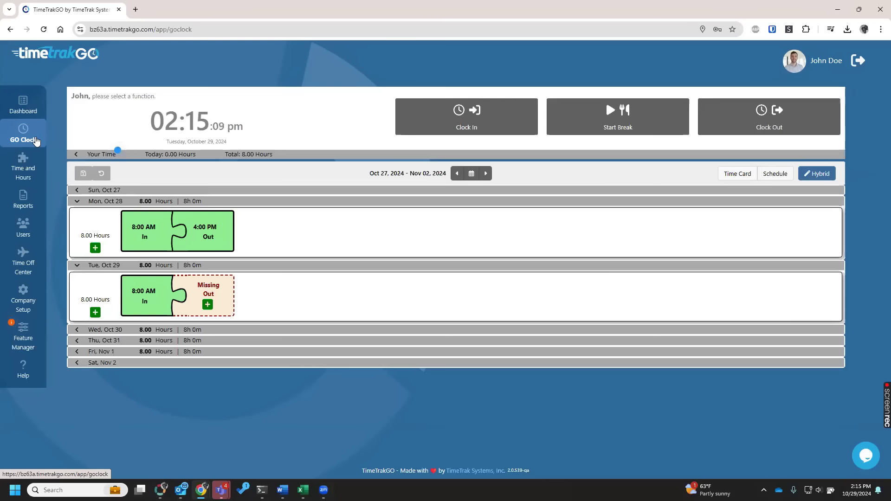
# Open Time and Hours, look through the employee list, and show the next employee's time card.
pyautogui.click(59, 171)
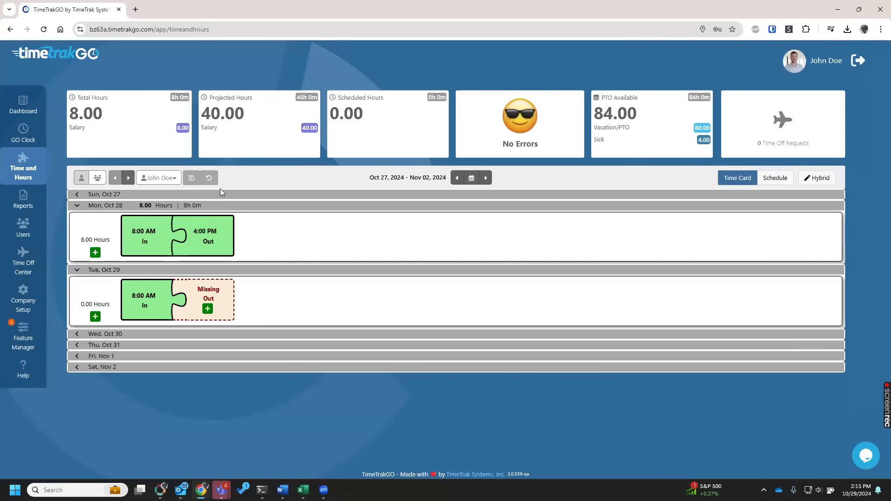
pyautogui.click(166, 180)
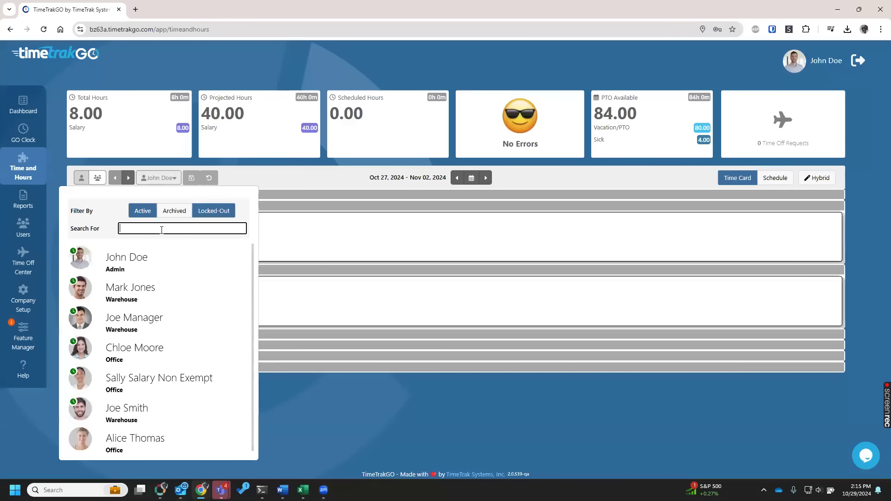
pyautogui.click(274, 179)
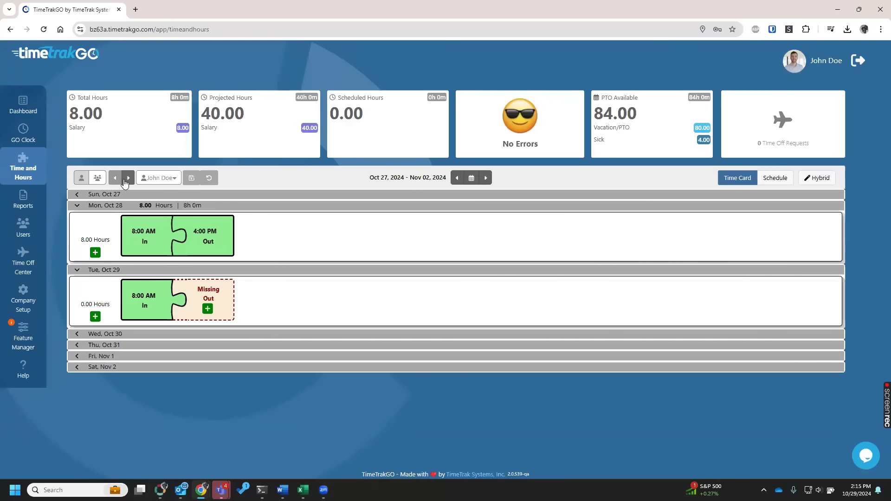
pyautogui.click(128, 178)
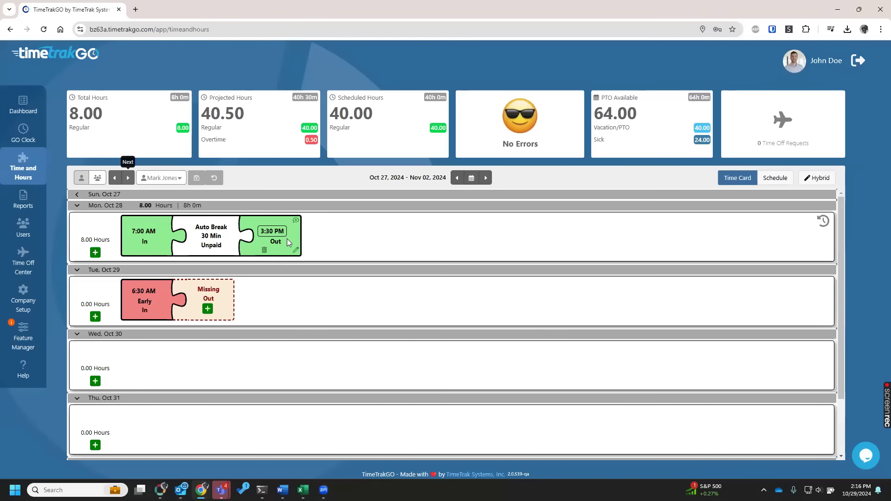
# Try setting the In punch on Mon, Oct 28 to 7:15 AM and undo the change.
pyautogui.click(151, 230)
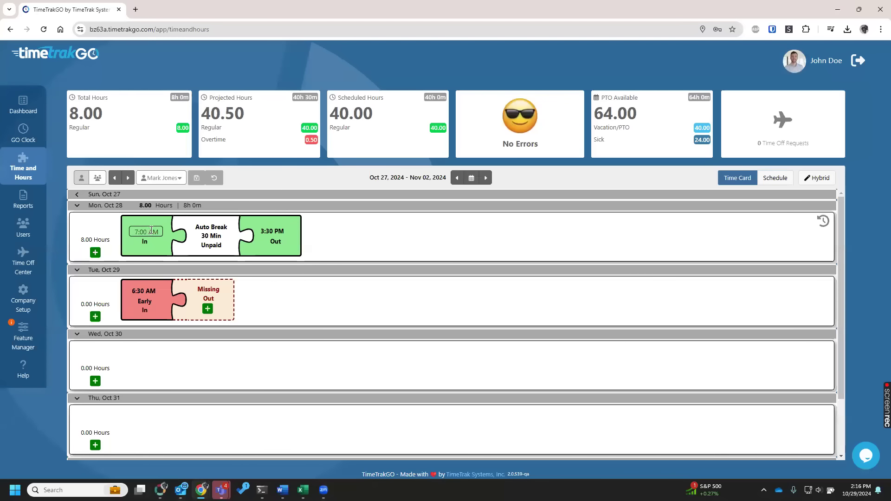
pyautogui.write('715')
pyautogui.click(365, 223)
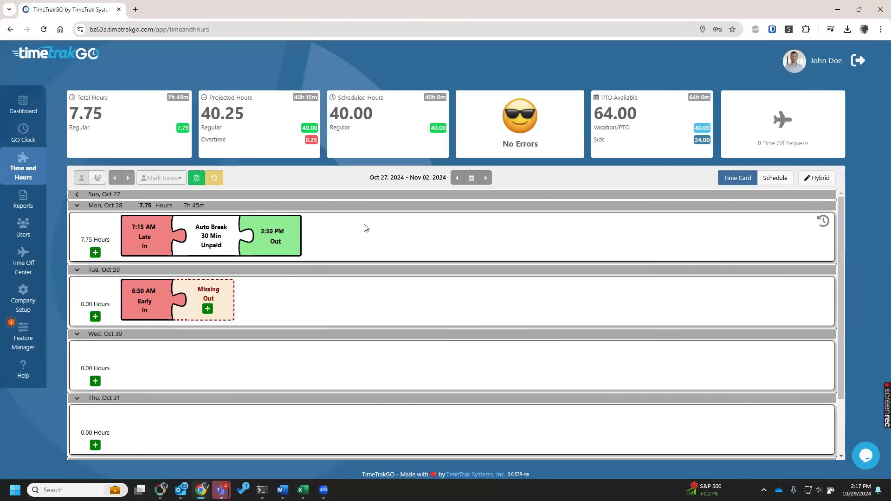
pyautogui.moveTo(145, 236)
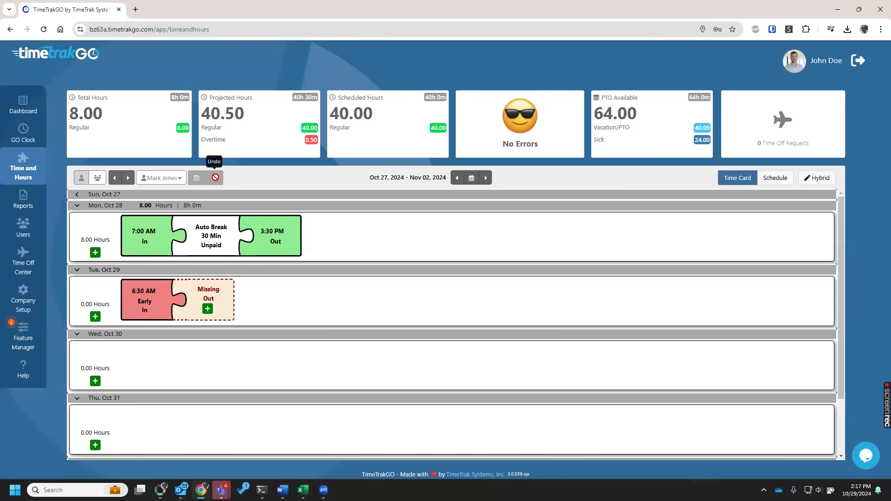
# Delete the Out punch on Mon, Oct 28 and undo the deletion.
pyautogui.moveTo(288, 254)
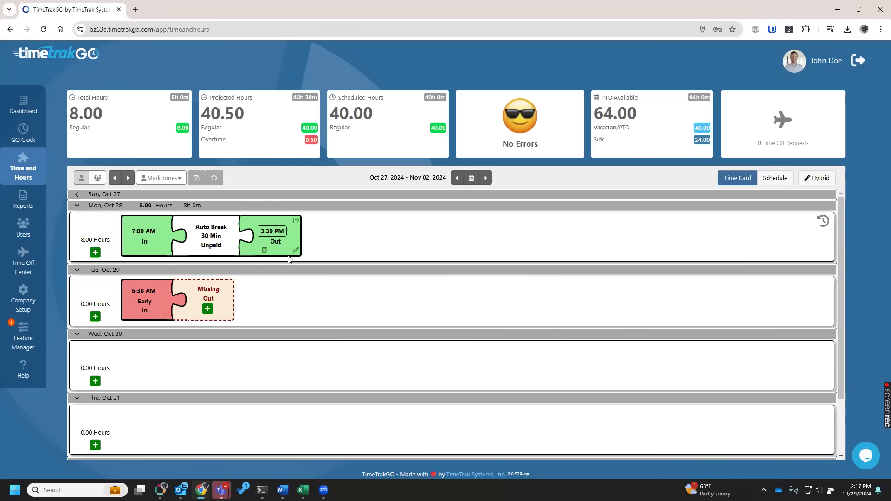
pyautogui.click(264, 251)
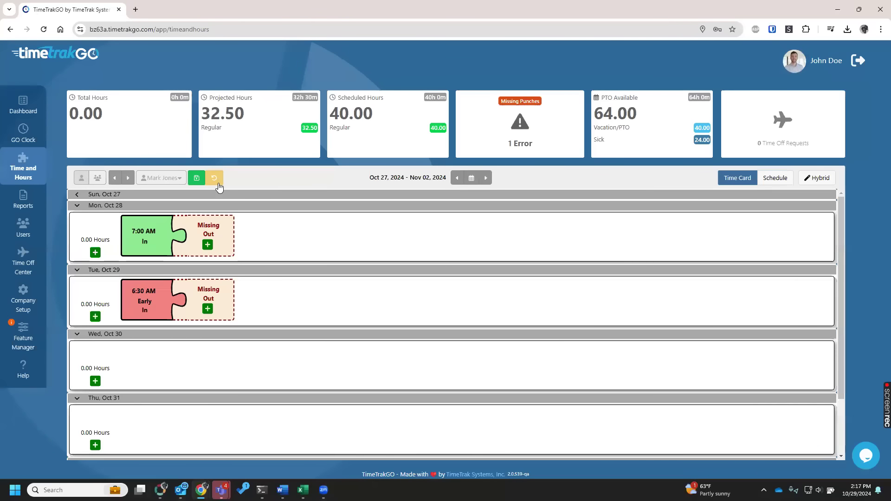
pyautogui.click(216, 181)
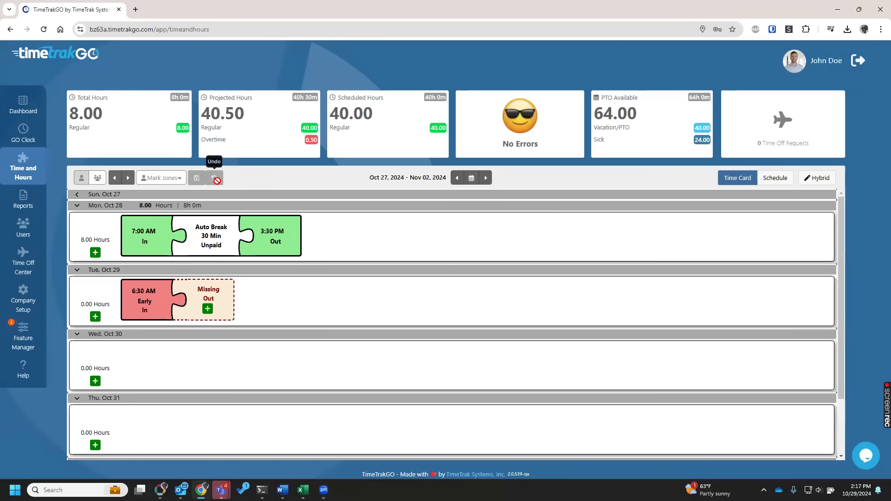
# Add the comment "hello world" to the Out punch on Mon, Oct 28 and save the time card.
pyautogui.click(295, 252)
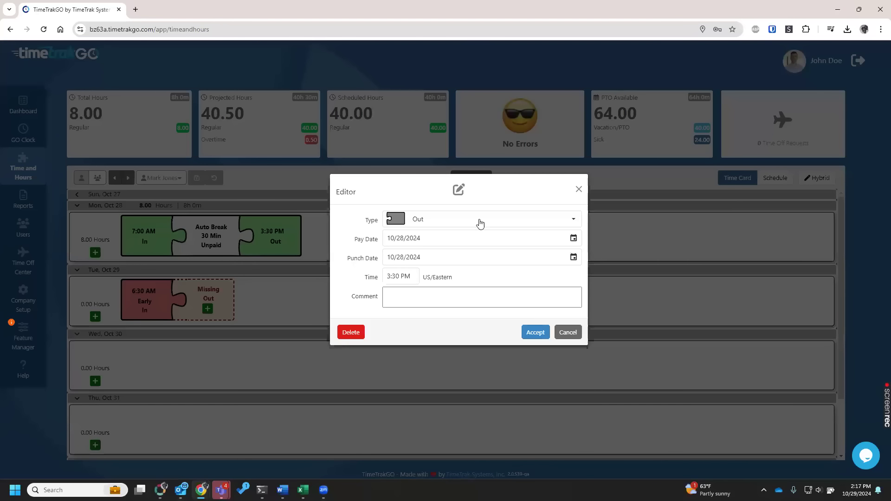
pyautogui.click(451, 224)
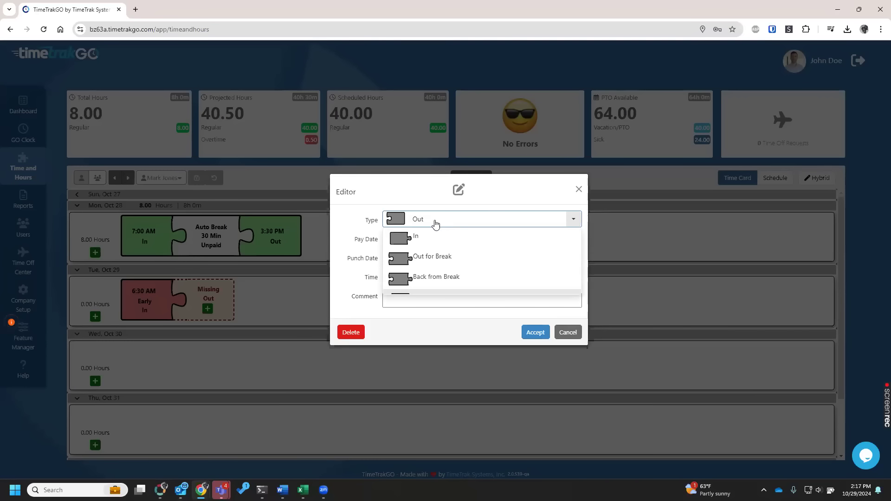
pyautogui.click(349, 215)
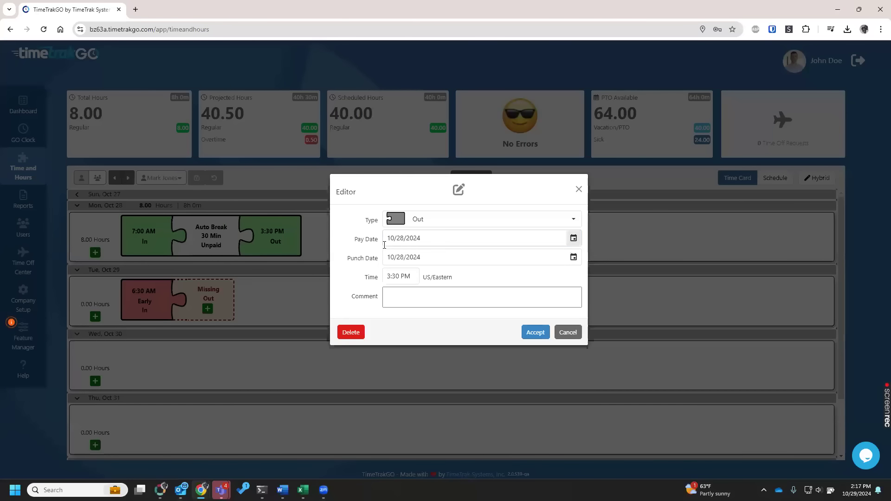
pyautogui.click(398, 299)
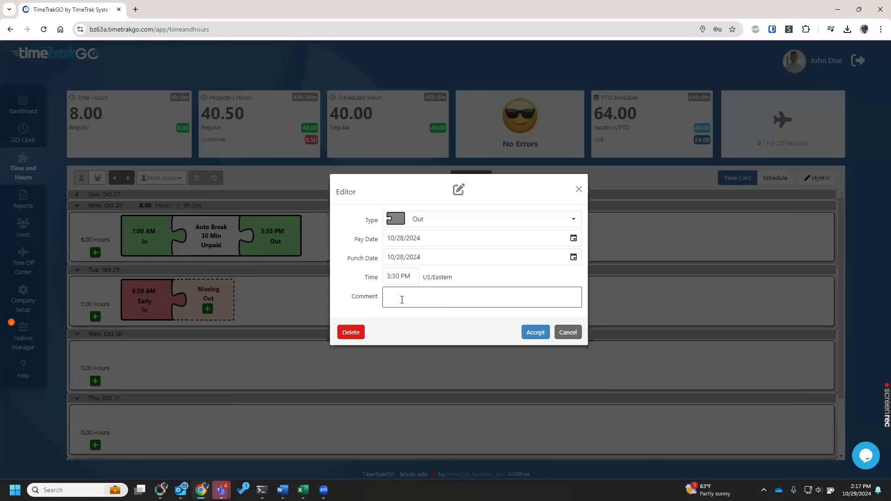
pyautogui.write('hello world')
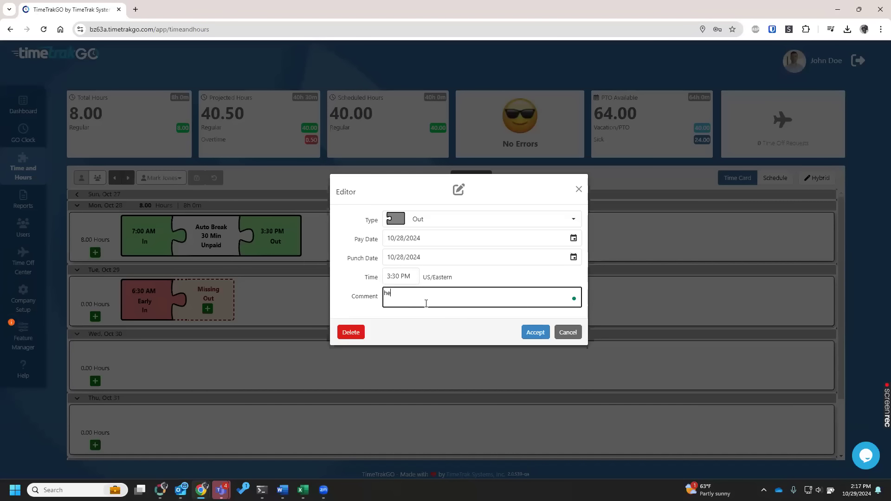
pyautogui.click(525, 333)
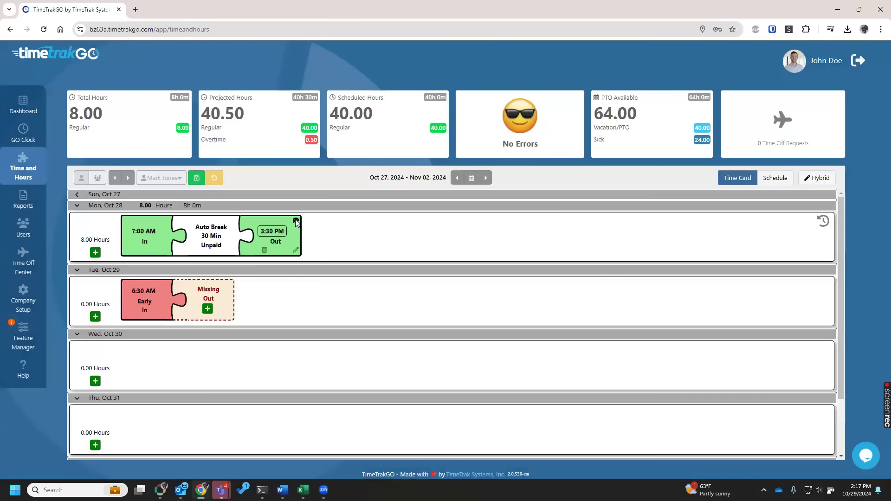
pyautogui.click(196, 178)
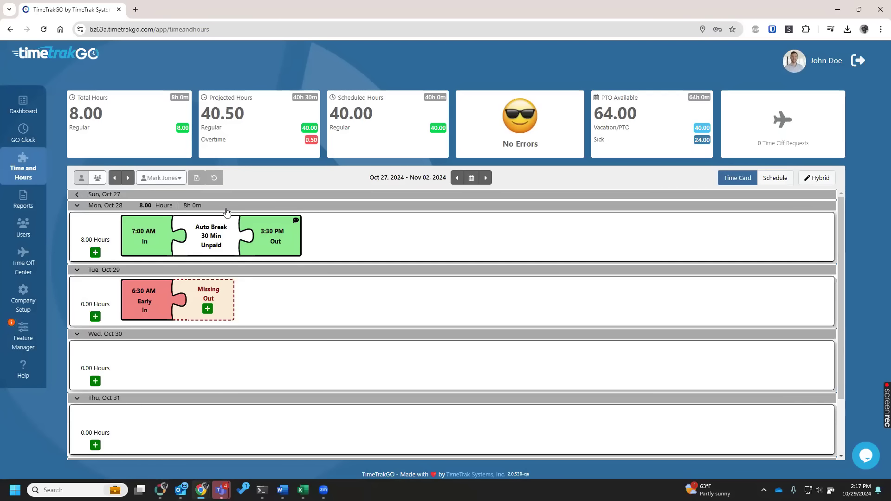
# Show the Salary Non Exempt employee's time card for the previous pay period, Oct 20 – Oct 26, 2024.
pyautogui.click(128, 179)
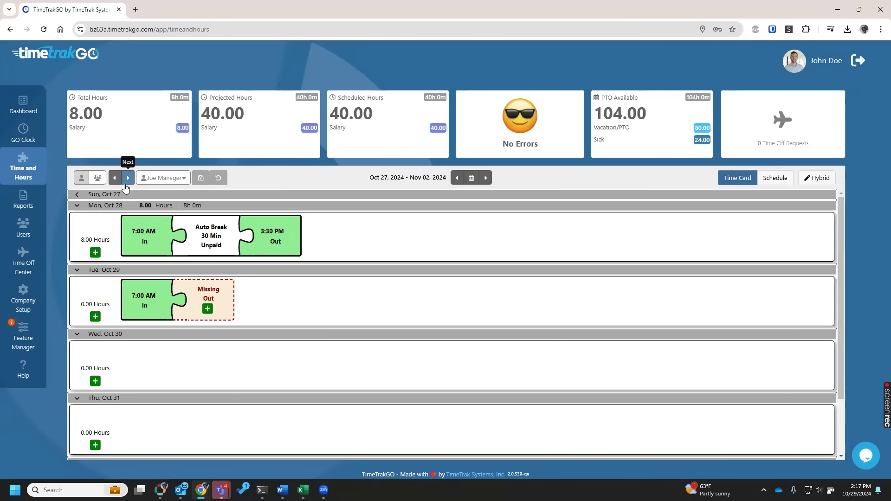
pyautogui.click(184, 179)
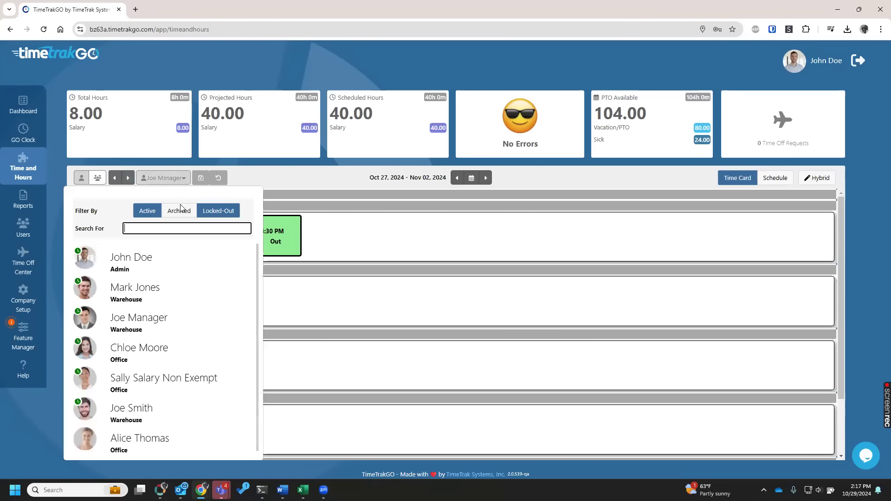
pyautogui.click(154, 393)
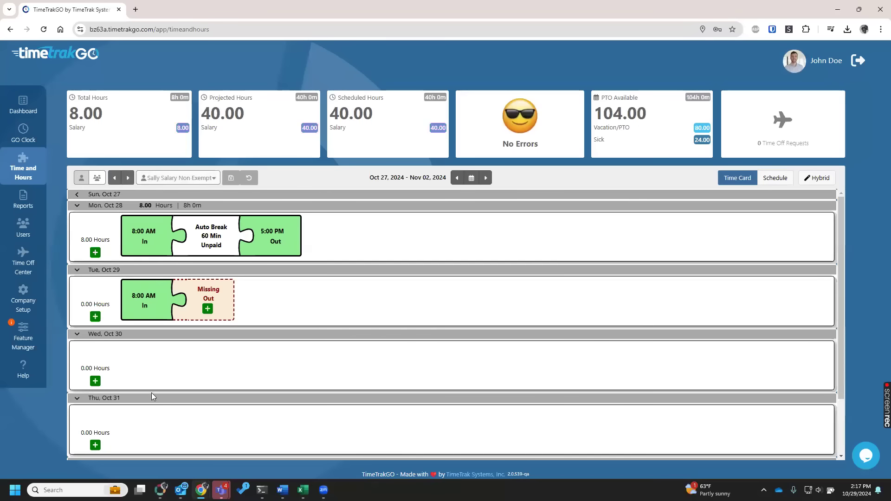
pyautogui.click(457, 177)
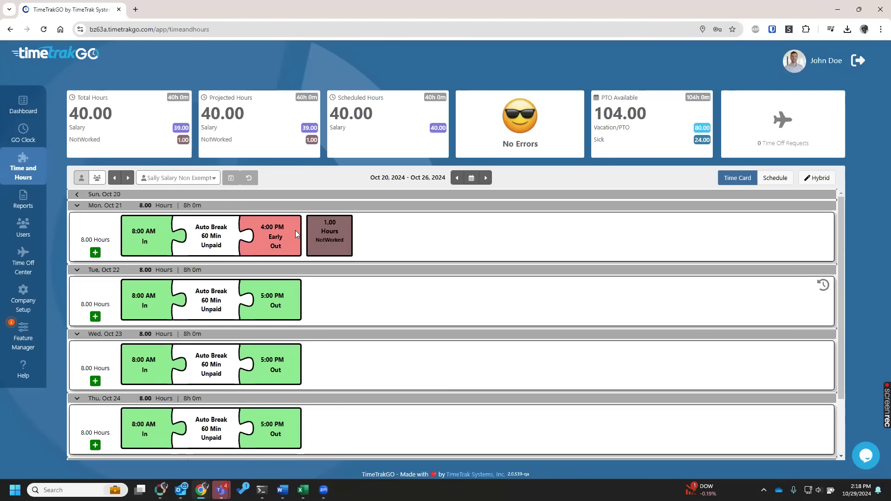
# Set the Out punch on Tue, Oct 22 to 5:30 PM.
pyautogui.click(267, 231)
pyautogui.click(294, 299)
pyautogui.write('530')
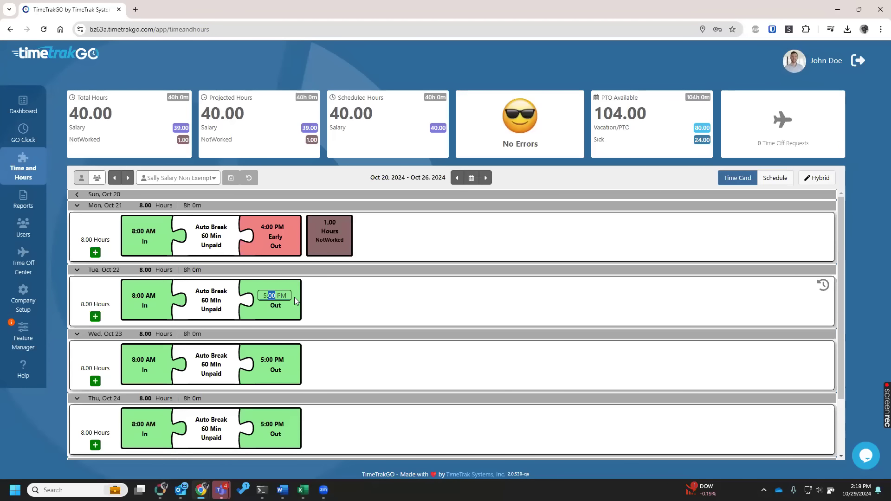
pyautogui.click(331, 304)
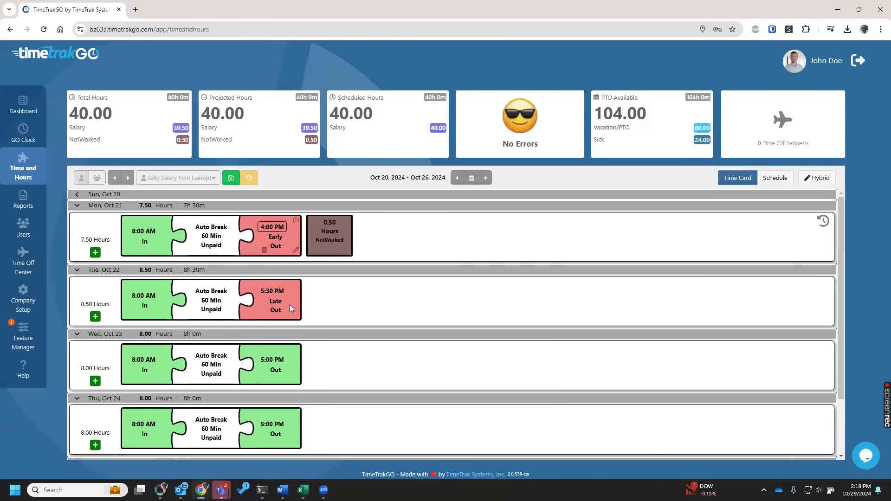
# Set the Out punch on Wed, Oct 23 to 5:45 PM.
pyautogui.click(272, 360)
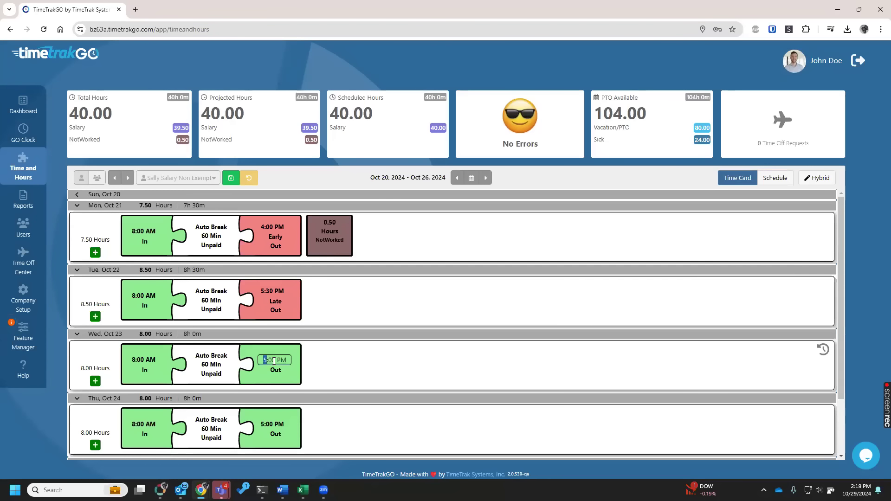
pyautogui.click(274, 361)
pyautogui.write('45')
pyautogui.click(394, 344)
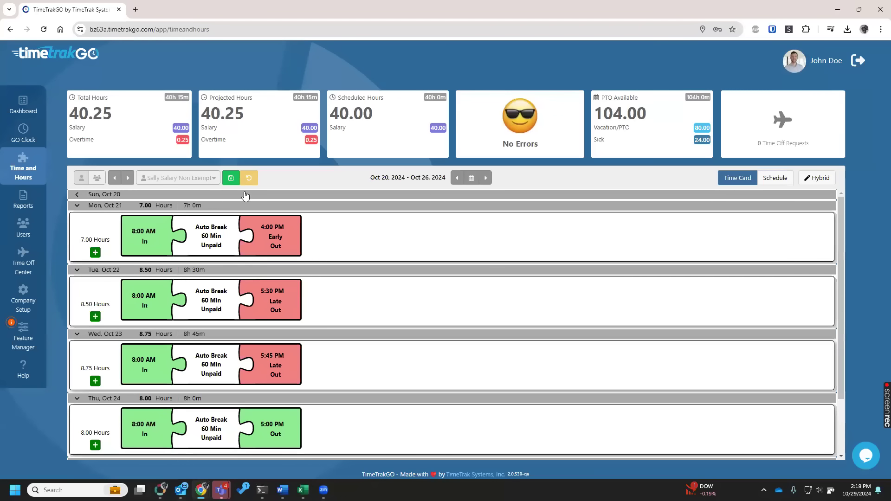
# Undo the unsaved Out punch changes and page forward to the last employee's time card.
pyautogui.click(248, 178)
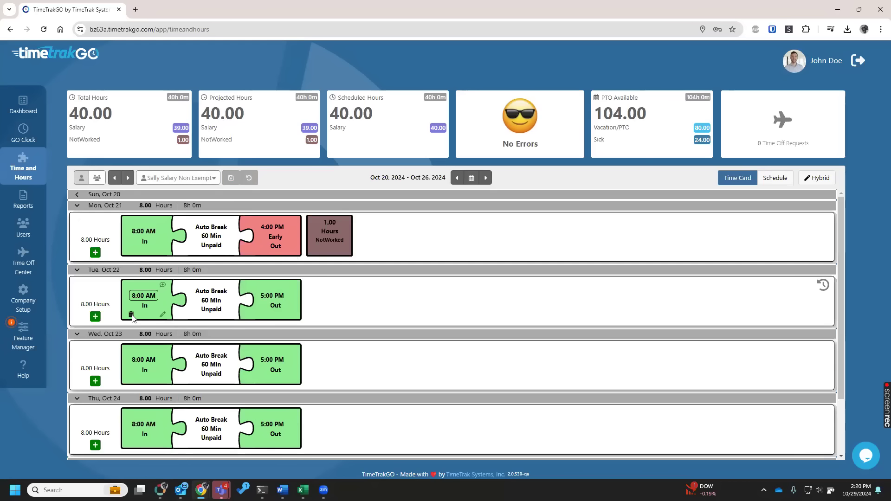
pyautogui.click(129, 184)
pyautogui.click(129, 183)
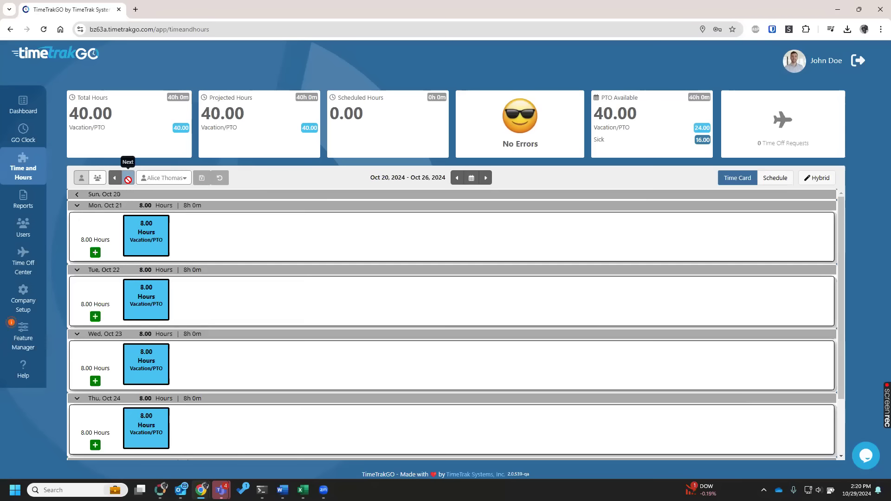
# Switch to the group time card view, check the available group filters and review all employees' punches for Oct 20 – Oct 26, 2024.
pyautogui.click(92, 181)
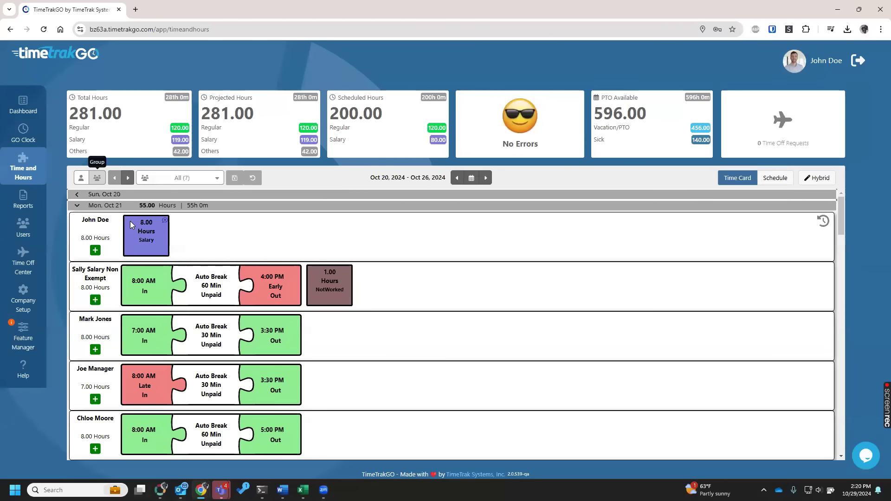
pyautogui.click(168, 182)
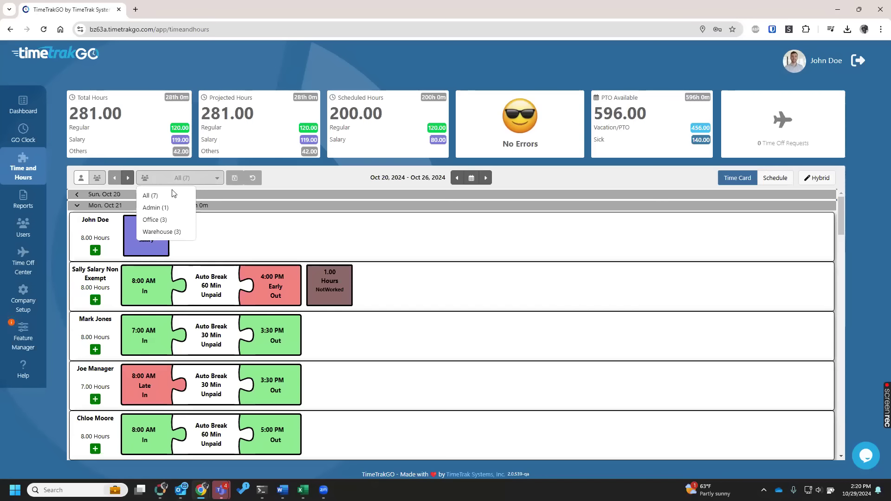
pyautogui.click(327, 182)
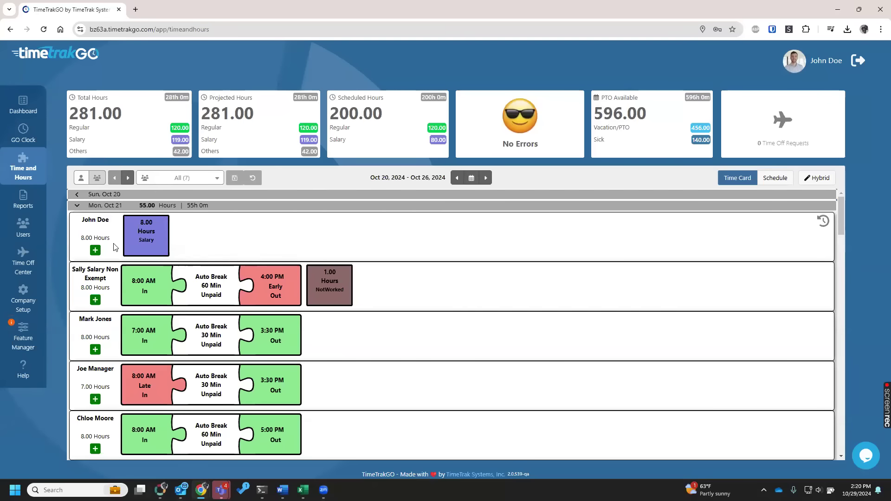
pyautogui.scroll(-2, 114, 241)
pyautogui.scroll(-2, 116, 246)
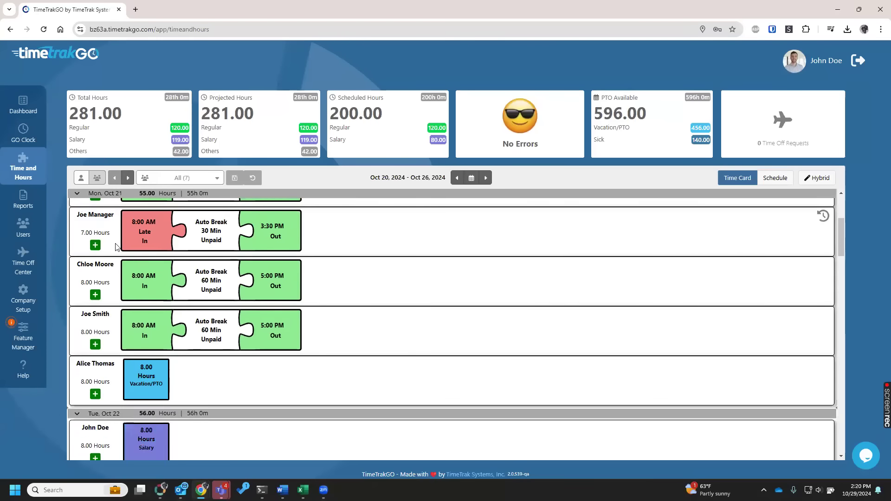
pyautogui.scroll(-4, 119, 246)
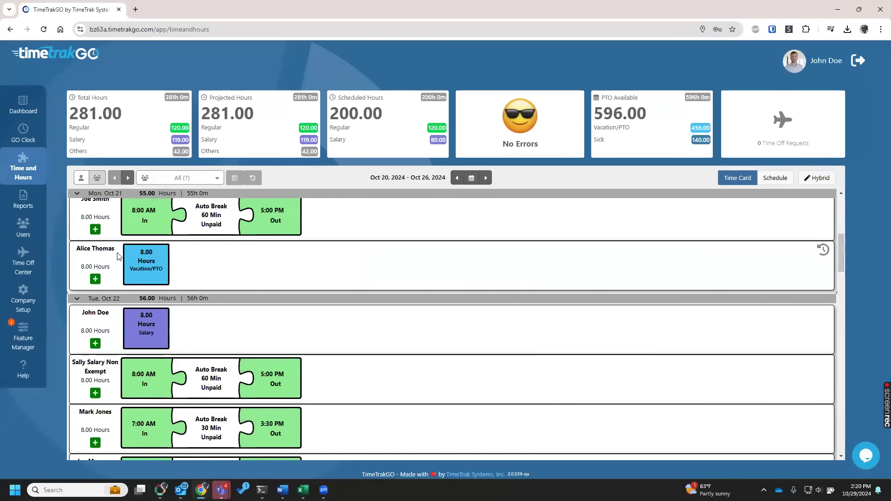
pyautogui.scroll(-7, 119, 256)
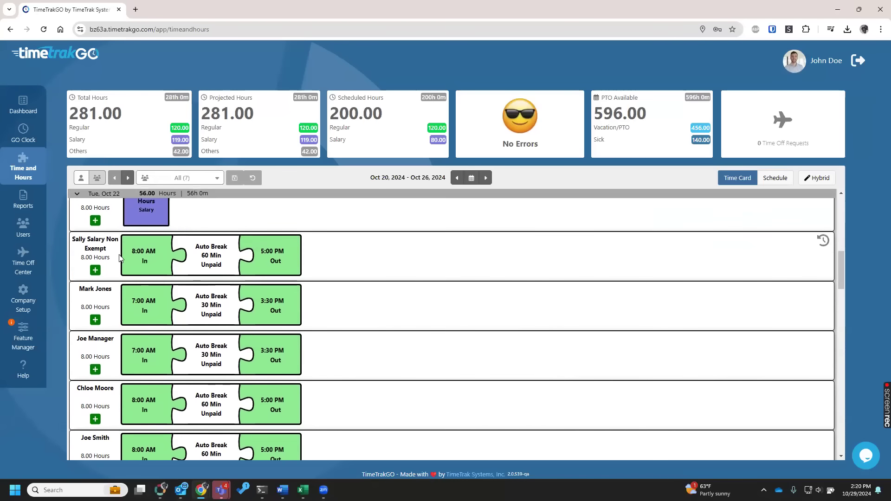
pyautogui.scroll(-2, 119, 260)
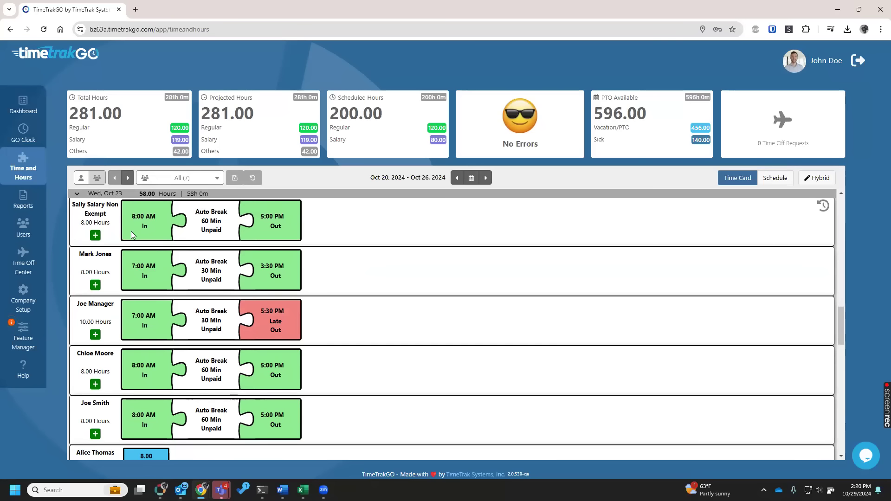
pyautogui.click(176, 181)
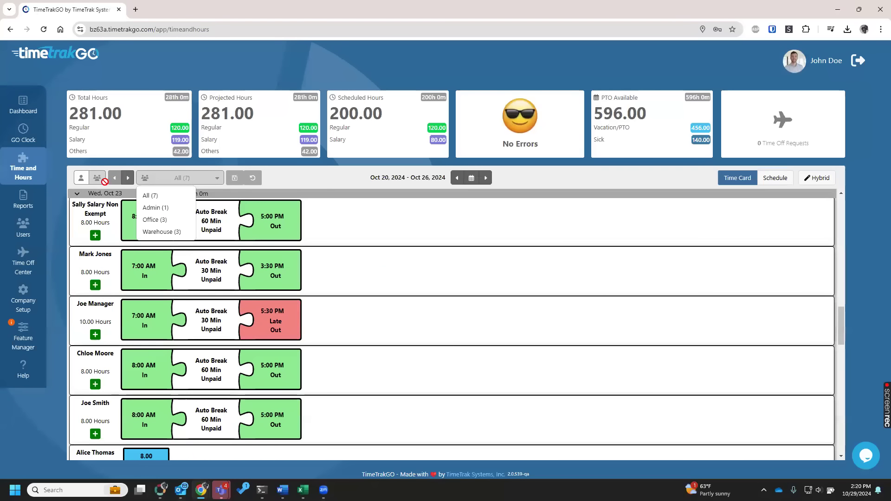
# Return to the single-user view, show the signed-in manager's own time card and open its PTO accrual balances.
pyautogui.click(84, 180)
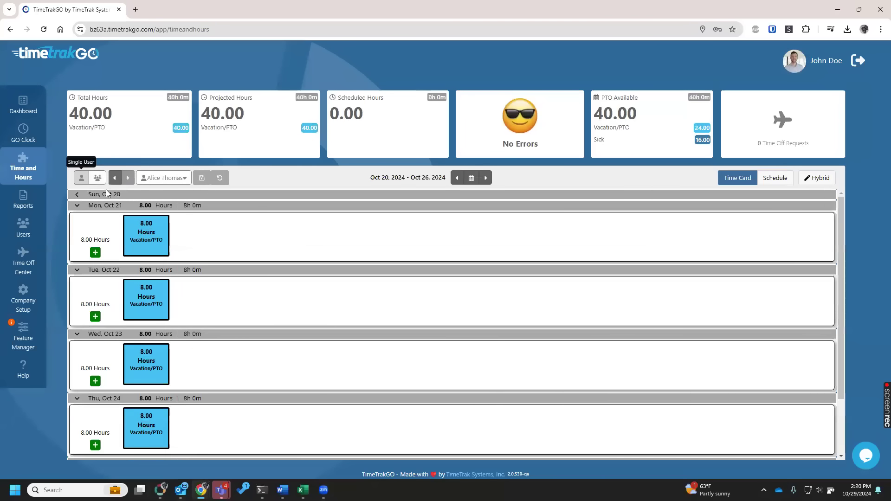
pyautogui.click(161, 177)
pyautogui.click(150, 259)
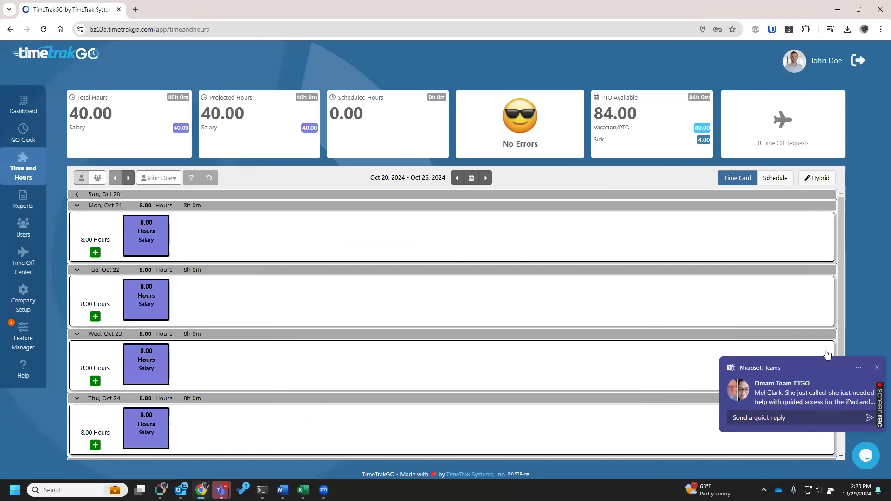
pyautogui.click(877, 367)
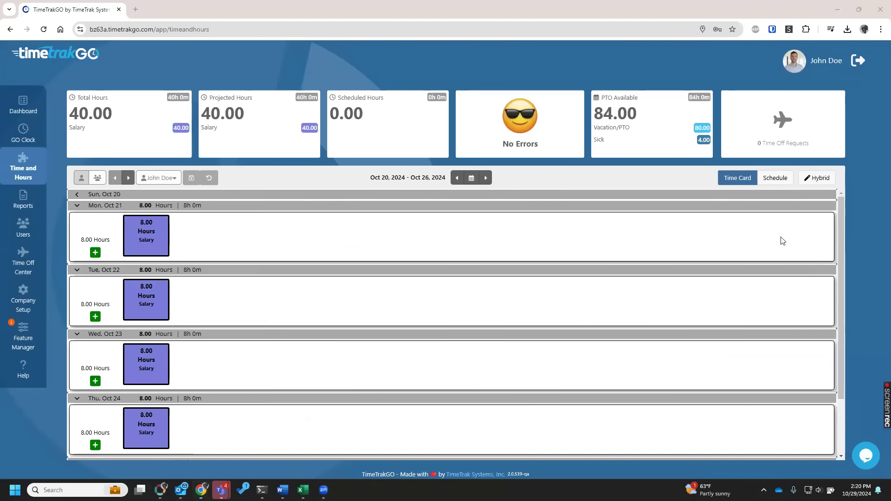
pyautogui.click(646, 131)
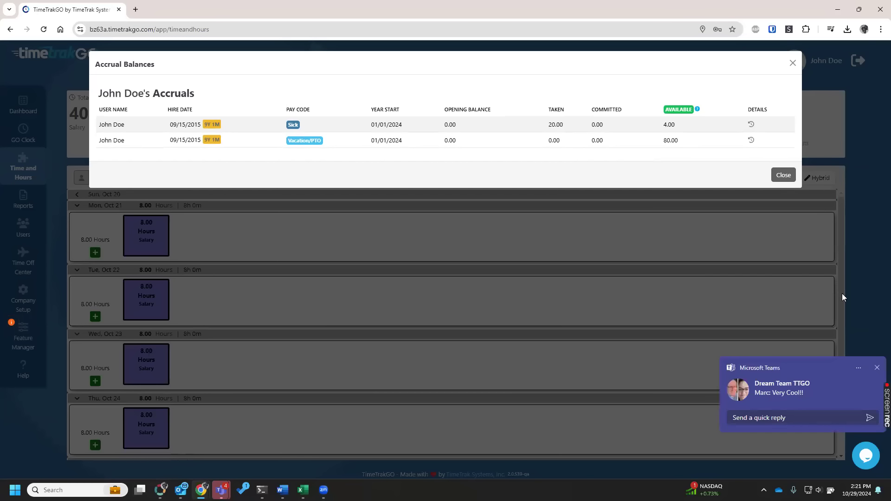
# Dismiss the Microsoft Teams notification and quit Teams.
pyautogui.click(876, 368)
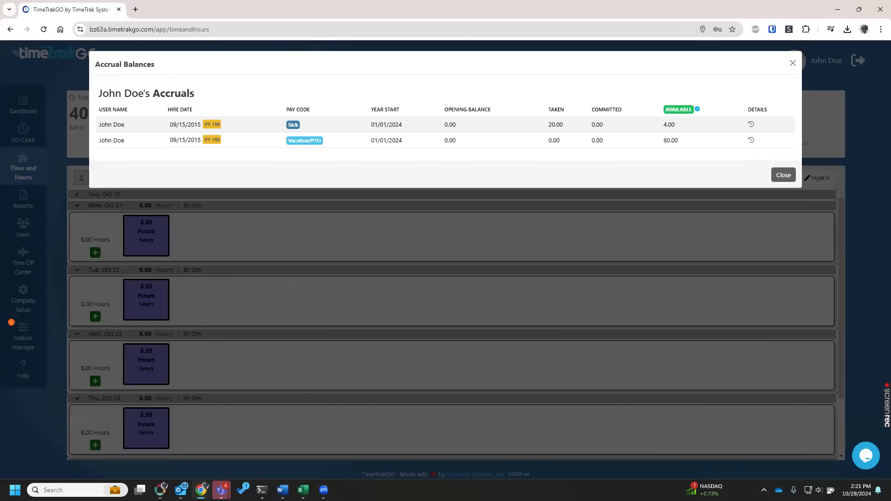
pyautogui.rightClick(221, 490)
pyautogui.click(451, 318)
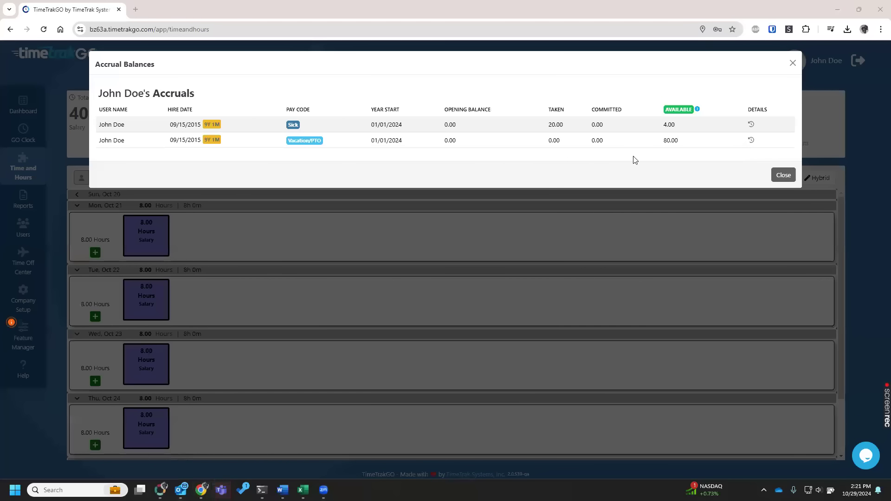
# View the accrual details for the Sick pay code and close the accrual balances.
pyautogui.click(750, 126)
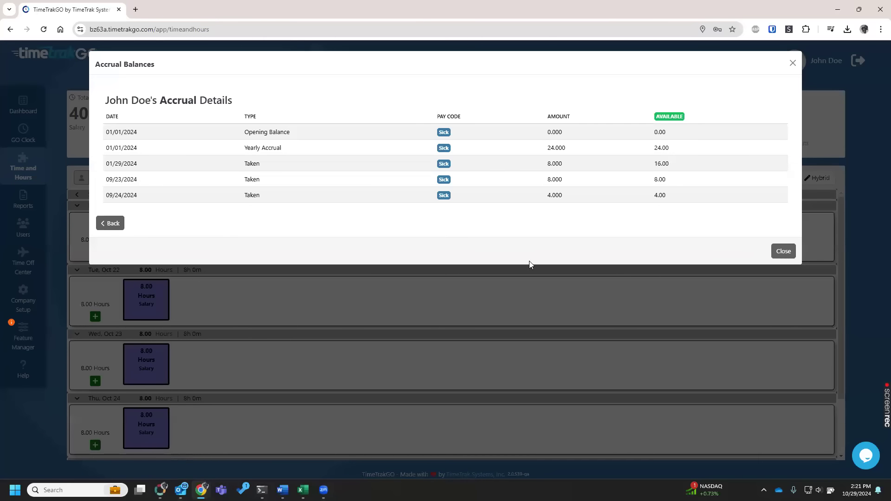
pyautogui.click(784, 252)
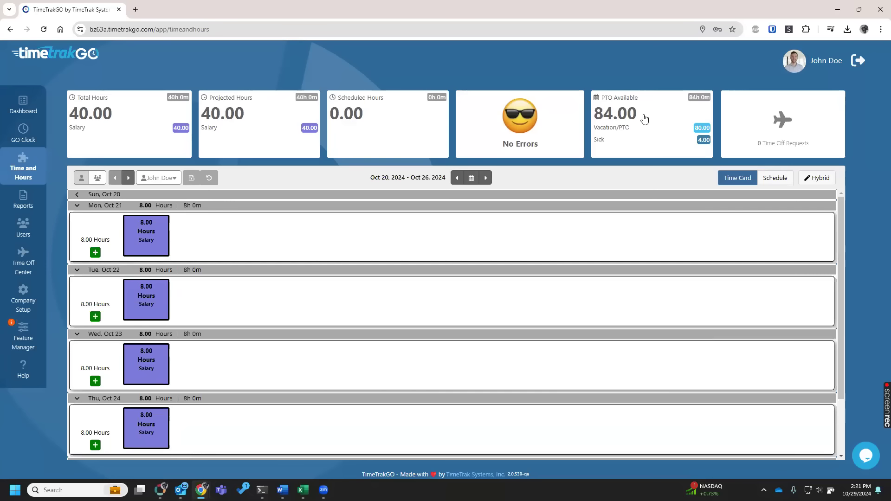
# Open the Feature Manager and look through its system, clocking and PTO options.
pyautogui.click(27, 343)
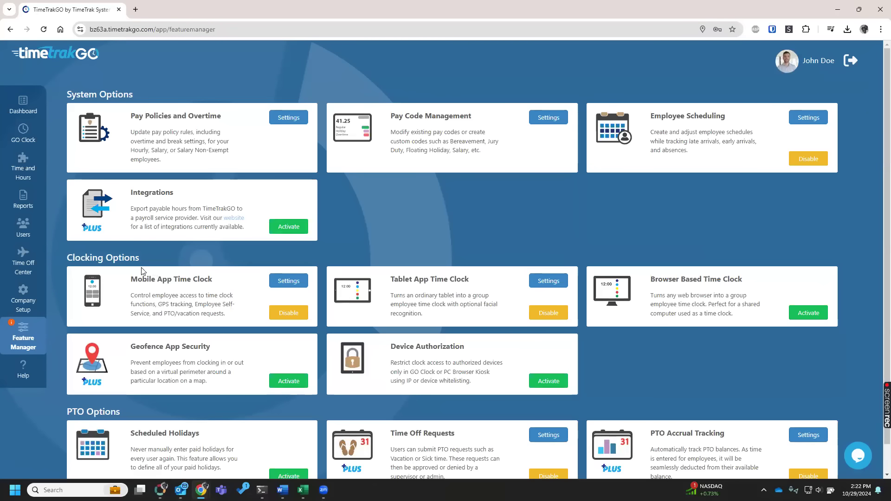
pyautogui.scroll(-1, 116, 406)
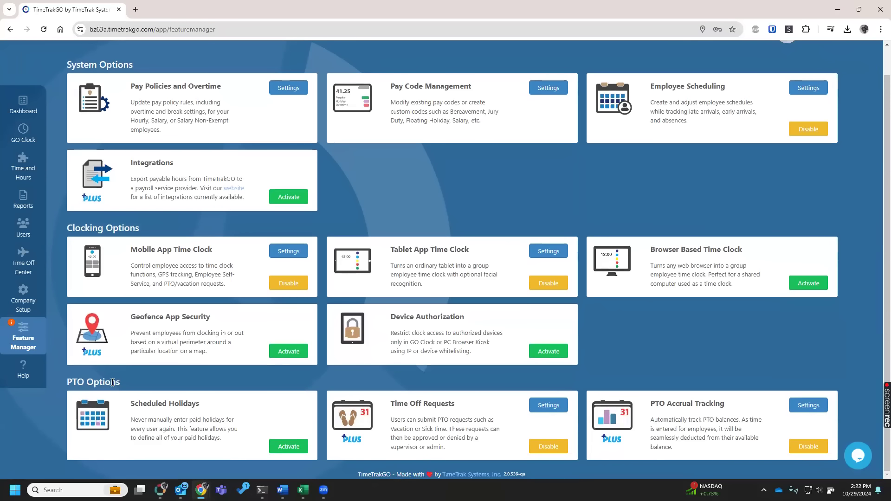
pyautogui.scroll(1, 90, 181)
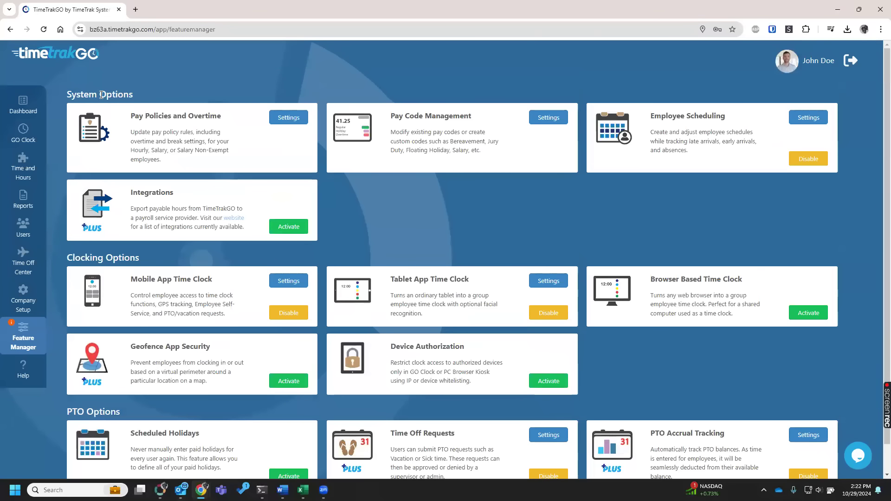
# Open the Salary Non-Exempt pay policy and examine its overtime configuration and rules.
pyautogui.click(282, 117)
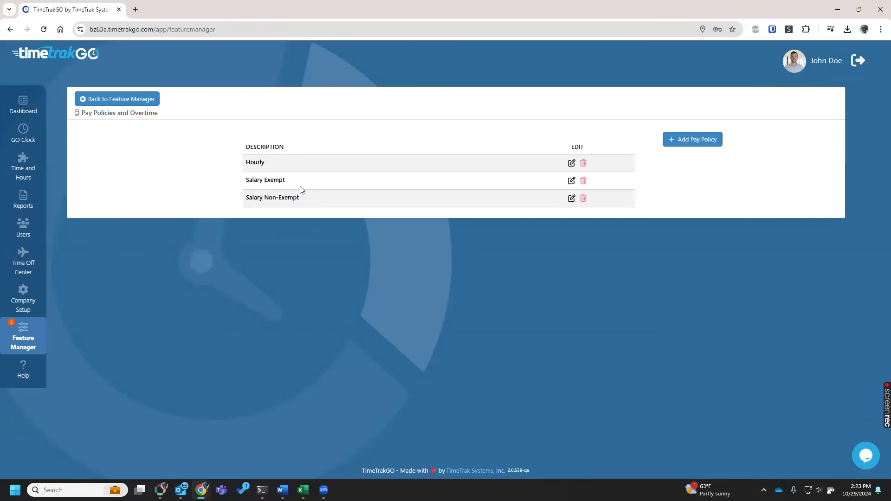
pyautogui.click(571, 198)
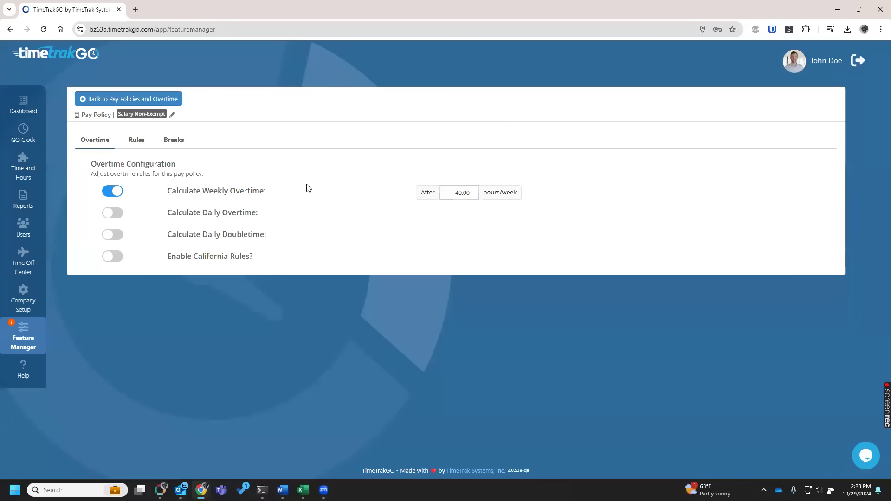
pyautogui.click(137, 142)
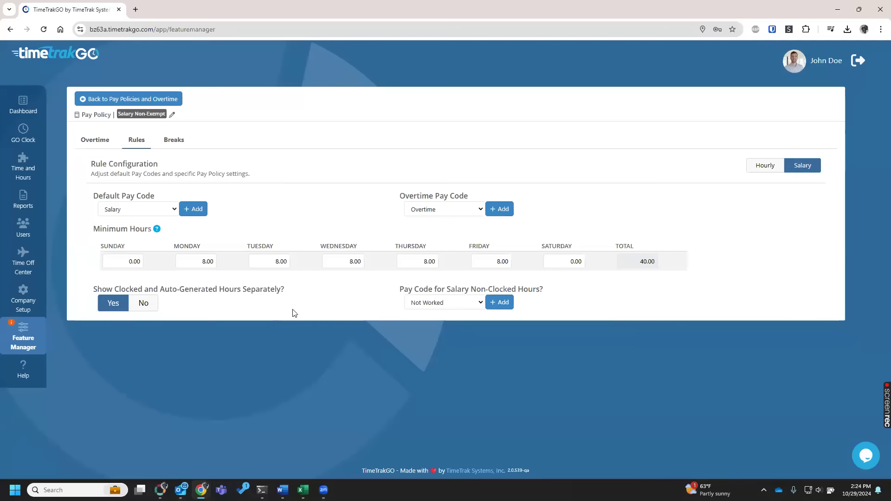
# Set showing clocked and auto-generated hours separately to No, and back to Yes, in the Salary Non-Exempt policy.
pyautogui.click(153, 302)
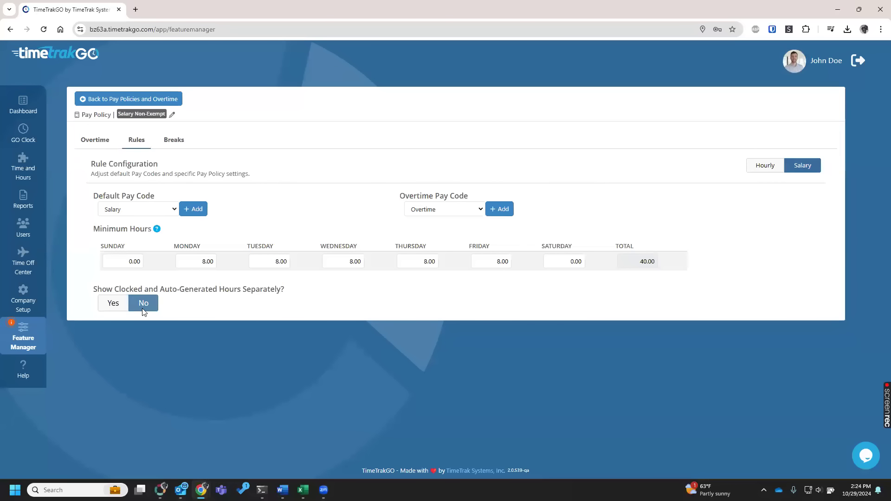
pyautogui.click(113, 306)
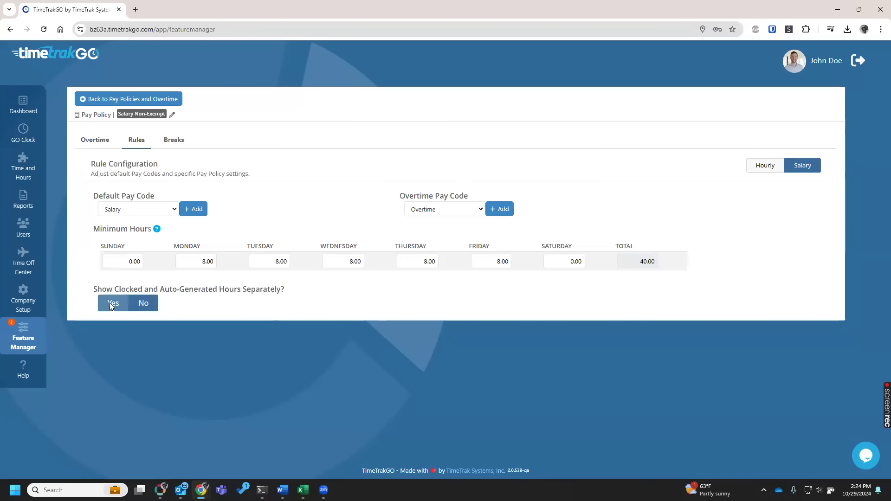
# View the Salary Non-Exempt policy's meal break configuration and return to the Feature Manager overview.
pyautogui.click(178, 140)
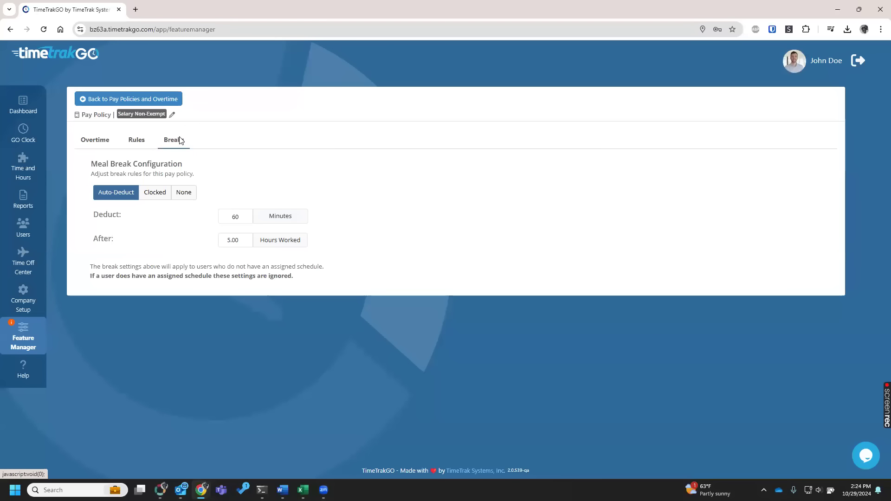
pyautogui.click(147, 100)
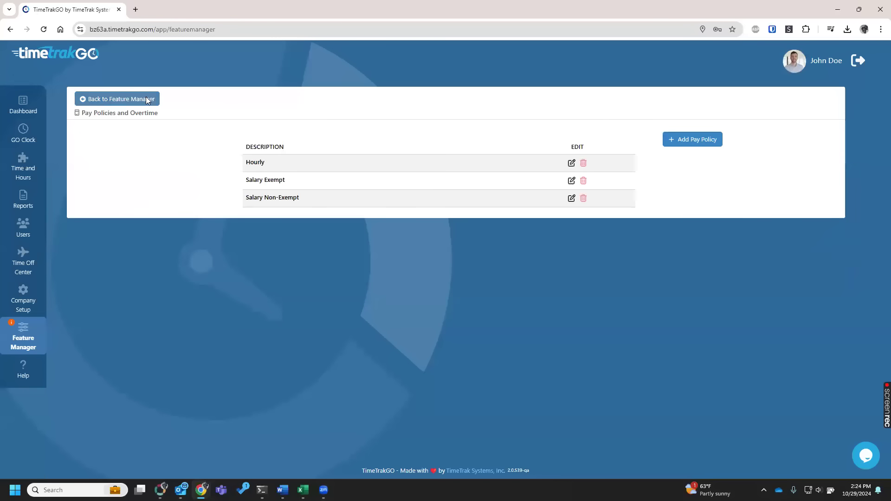
pyautogui.click(147, 100)
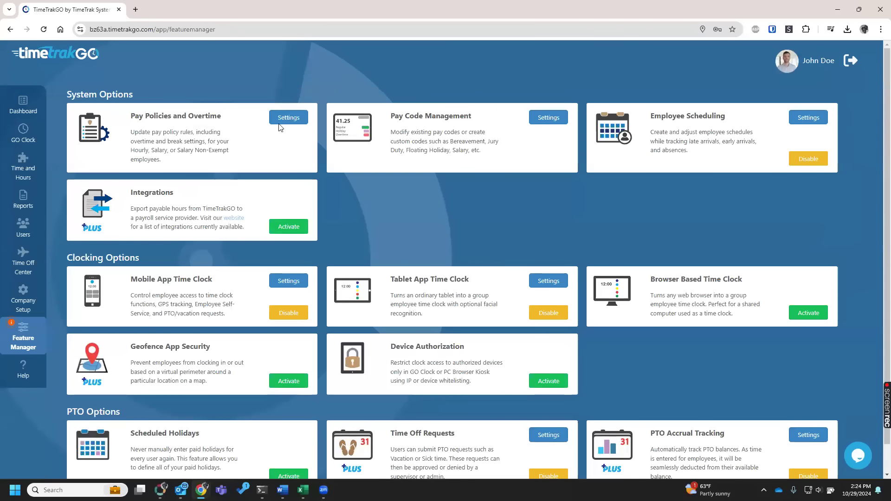
# Start a new pay code named Float with the description Floating Holiday and the pay code FLT.
pyautogui.click(548, 118)
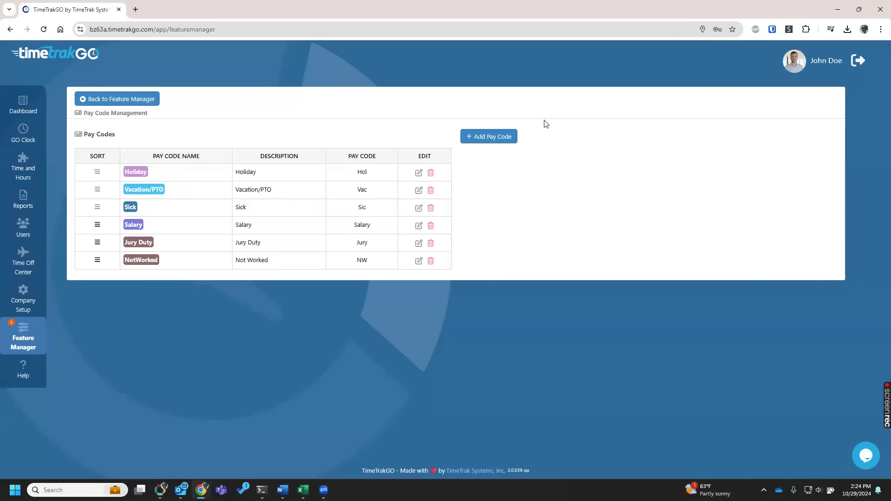
pyautogui.click(514, 136)
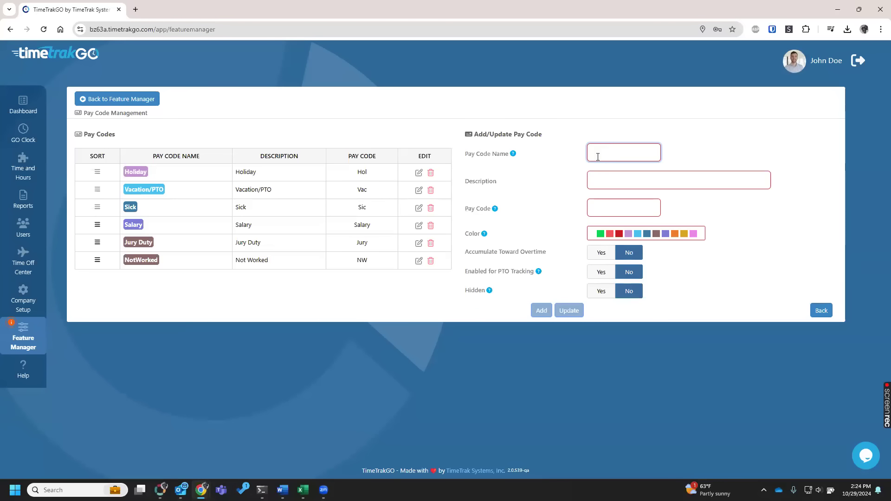
pyautogui.write('Float')
pyautogui.click(643, 185)
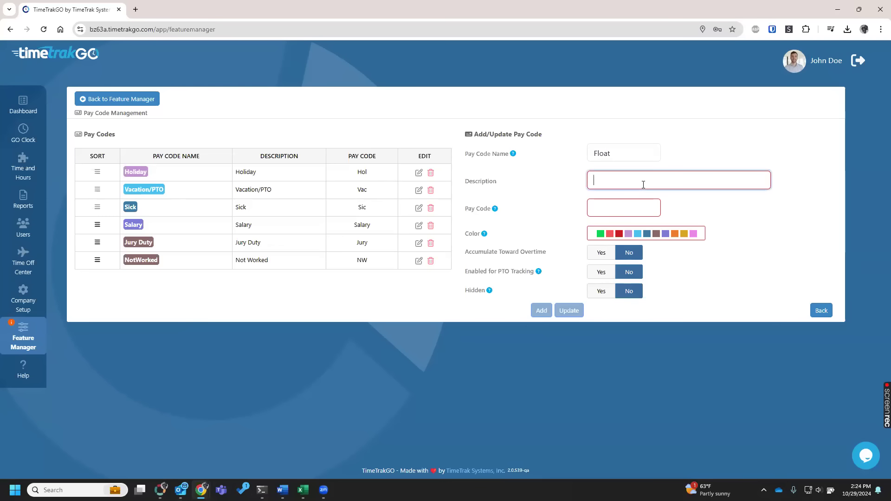
pyautogui.write('Floati')
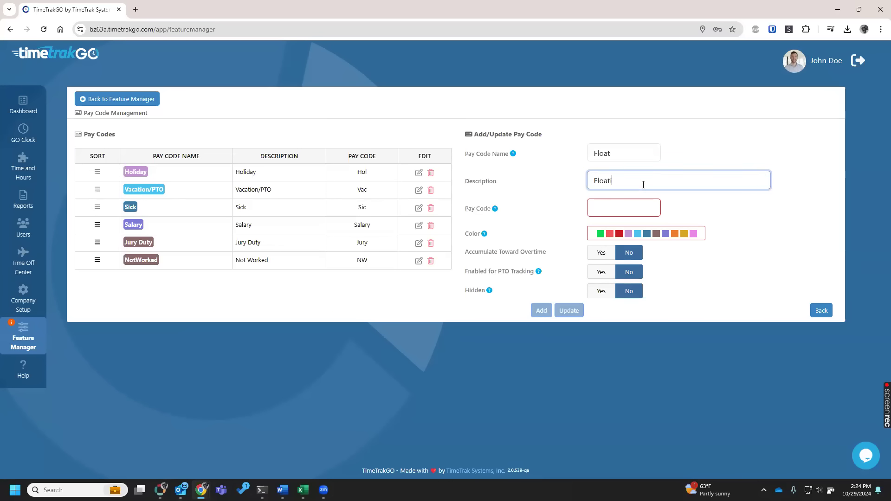
pyautogui.write('ng Holiday')
pyautogui.press('Tab')
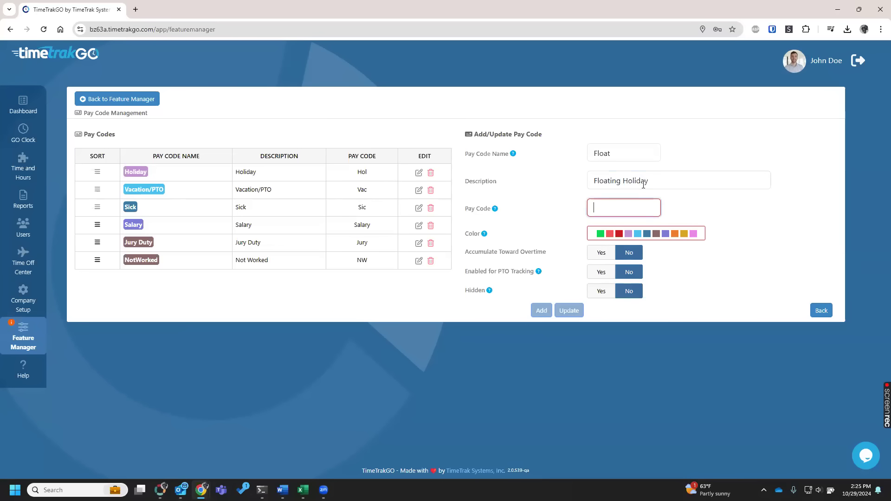
pyautogui.write('FLT')
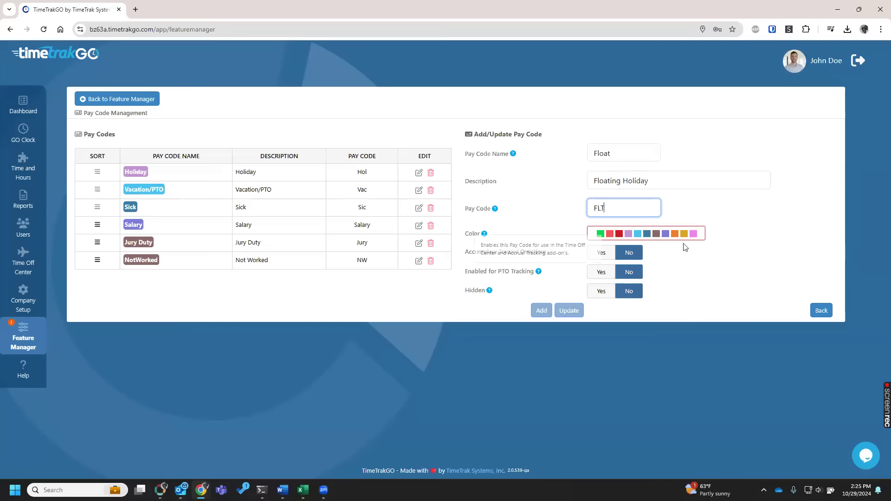
# Give the Float pay code the dark blue color, enable it for PTO tracking, add it and return to the Feature Manager.
pyautogui.click(647, 235)
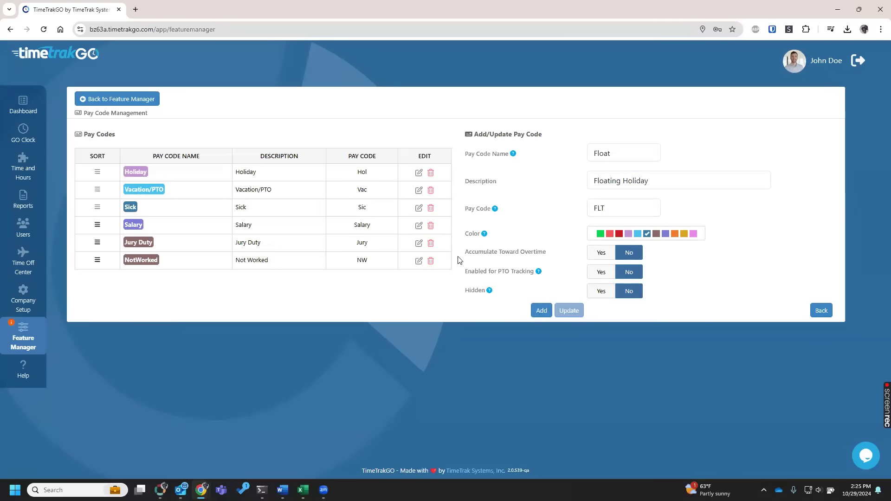
pyautogui.moveTo(460, 256); pyautogui.dragTo(556, 254)
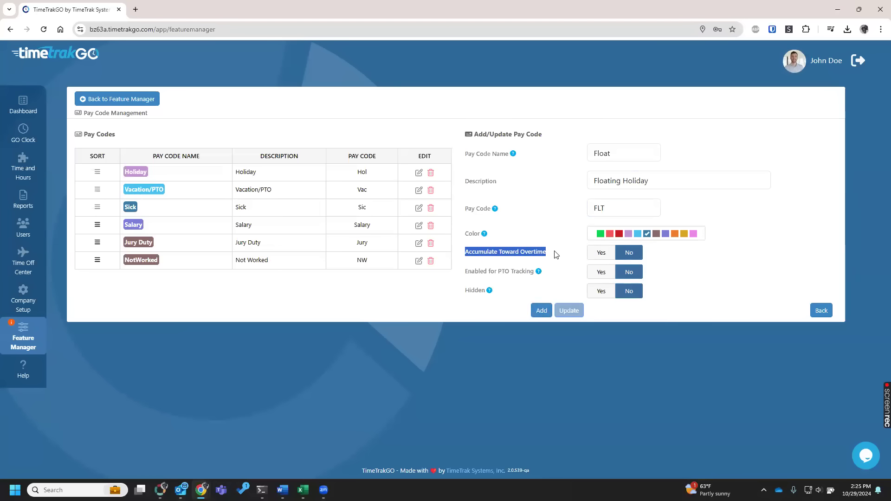
pyautogui.click(558, 257)
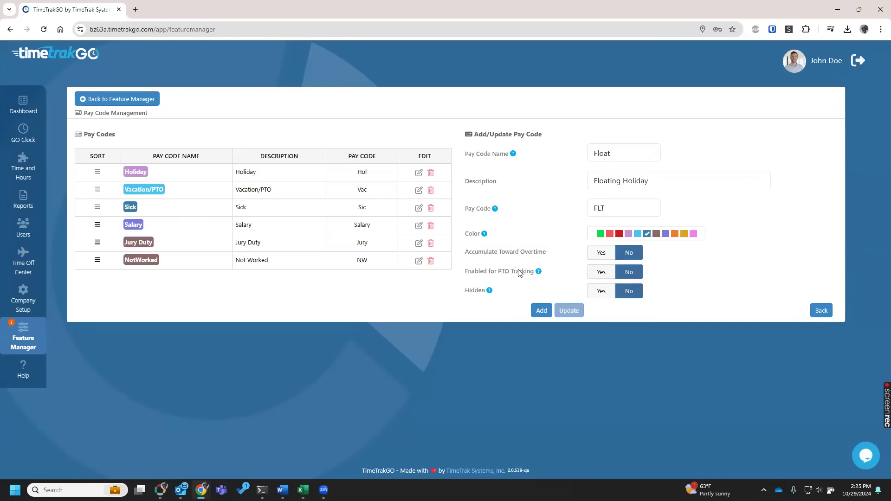
pyautogui.click(602, 271)
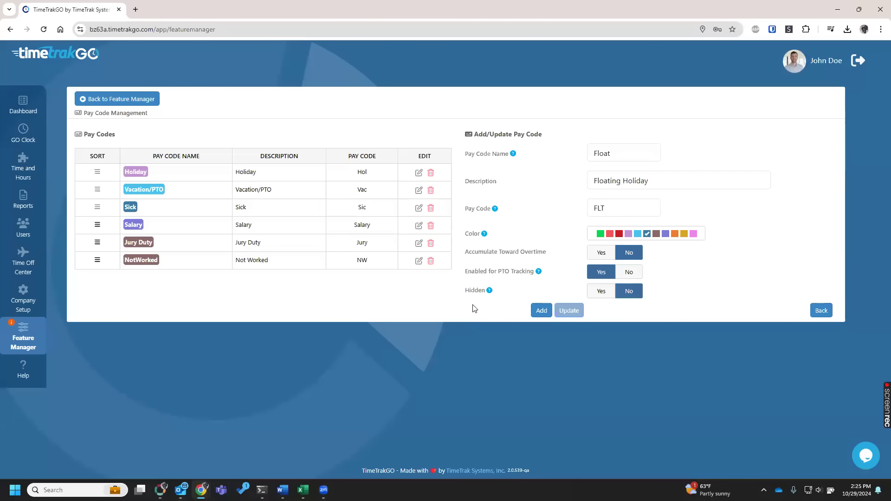
pyautogui.click(541, 311)
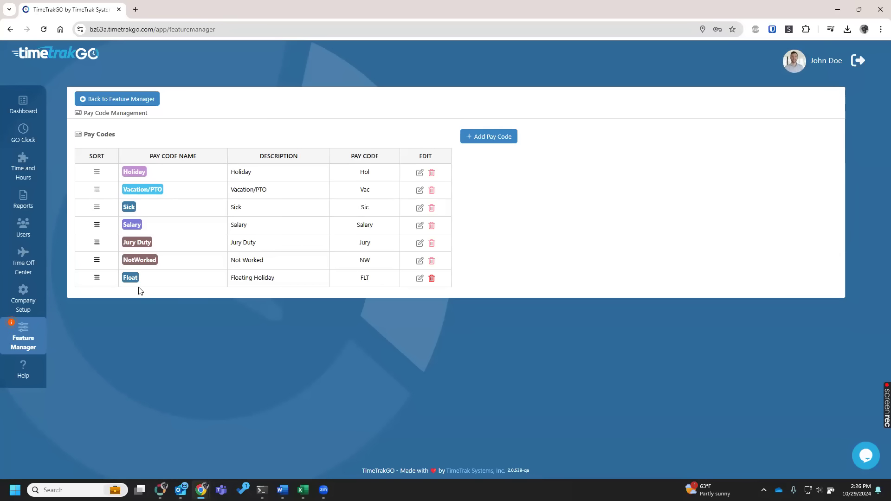
pyautogui.click(104, 103)
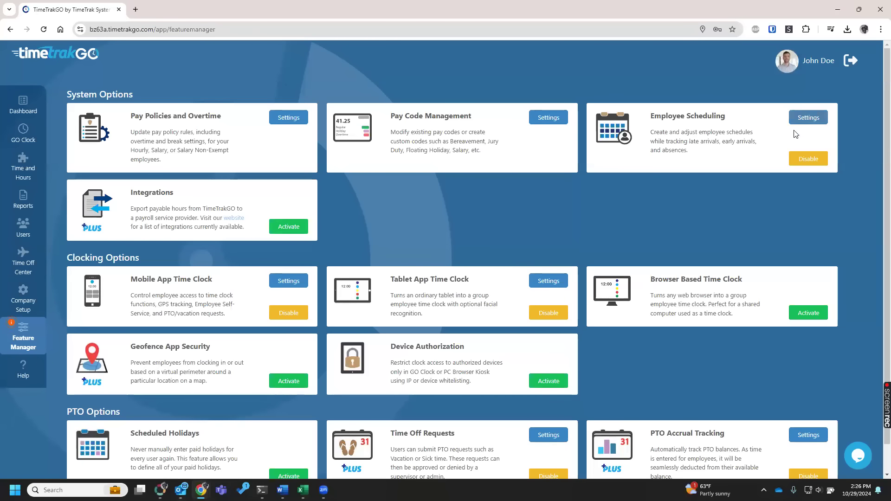
# Start a new employee schedule template described as 600am to 230pm 30m Lunch with Quick Add enabled.
pyautogui.click(806, 119)
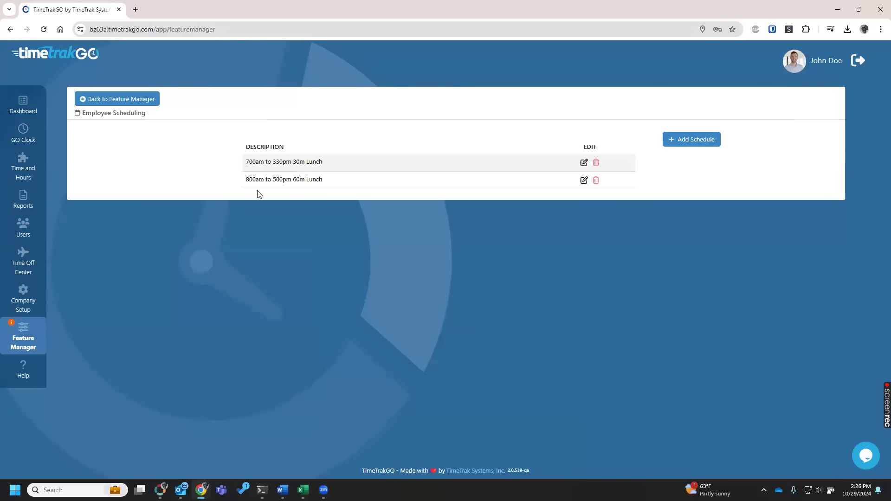
pyautogui.click(690, 147)
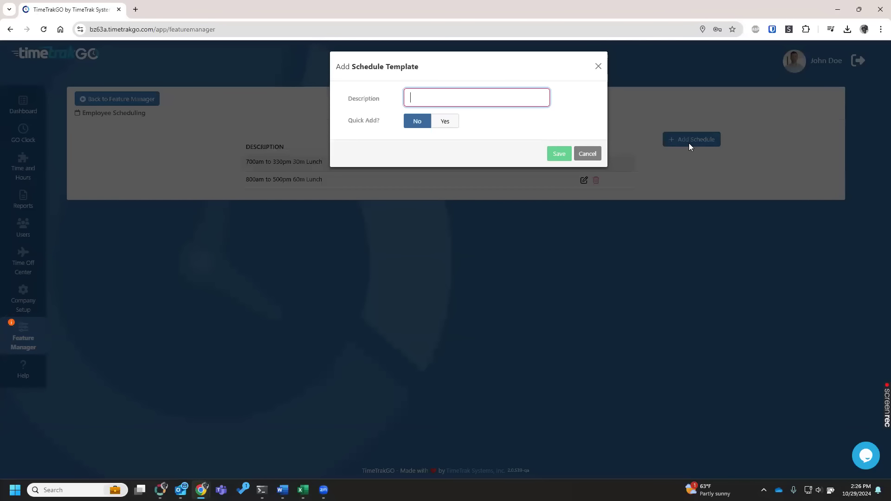
pyautogui.write('600am ')
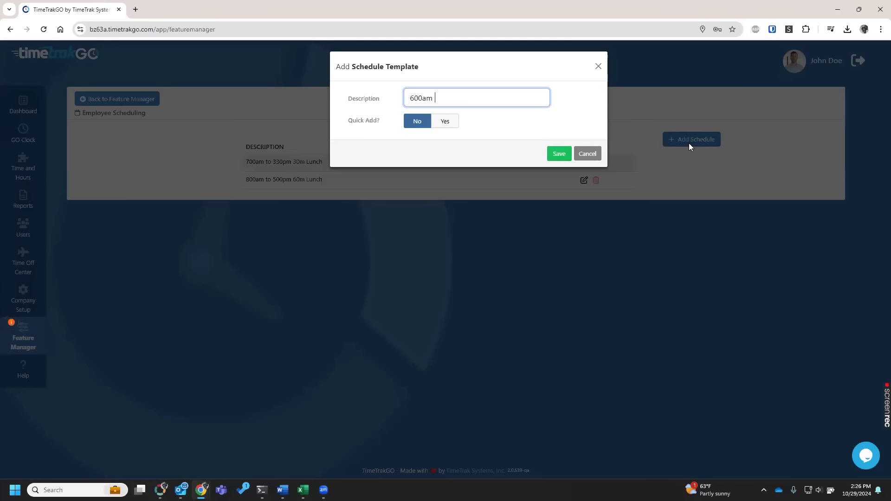
pyautogui.write('to 230pm 30m Lunch')
pyautogui.click(449, 129)
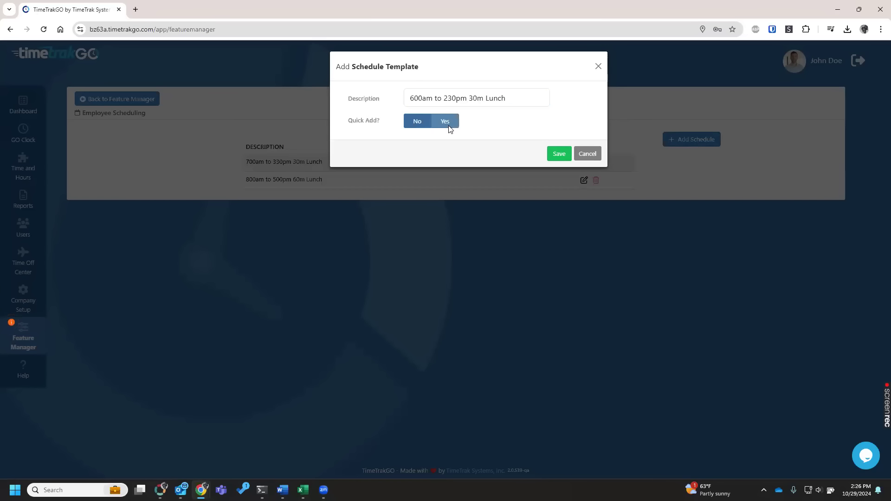
pyautogui.click(449, 129)
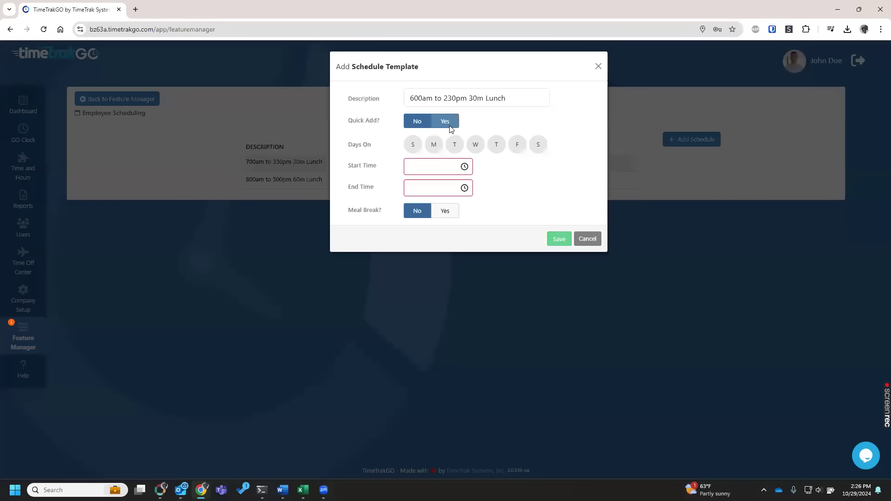
# Set the schedule's days to Monday through Friday, with start time 6:00 AM and end time 2:30 PM.
pyautogui.click(434, 144)
pyautogui.click(454, 145)
pyautogui.click(475, 144)
pyautogui.click(496, 144)
pyautogui.click(517, 145)
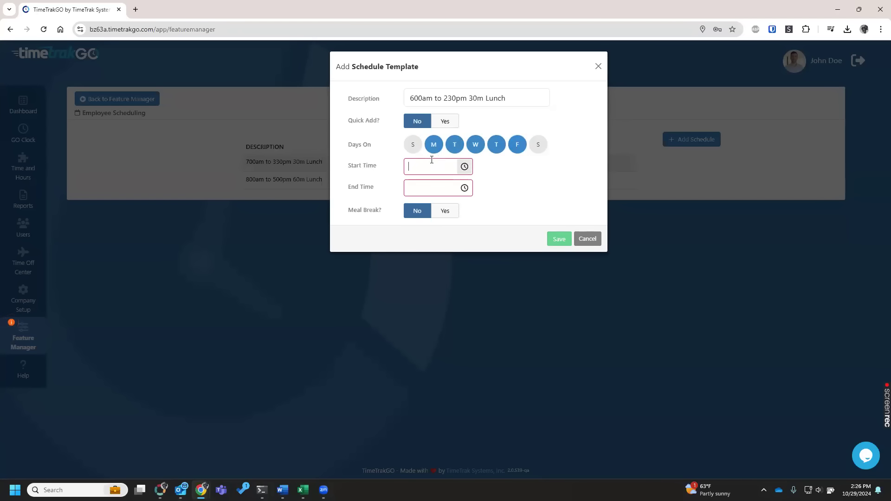
pyautogui.write('6:00 AM')
pyautogui.press('Tab')
pyautogui.write('2:30 PM')
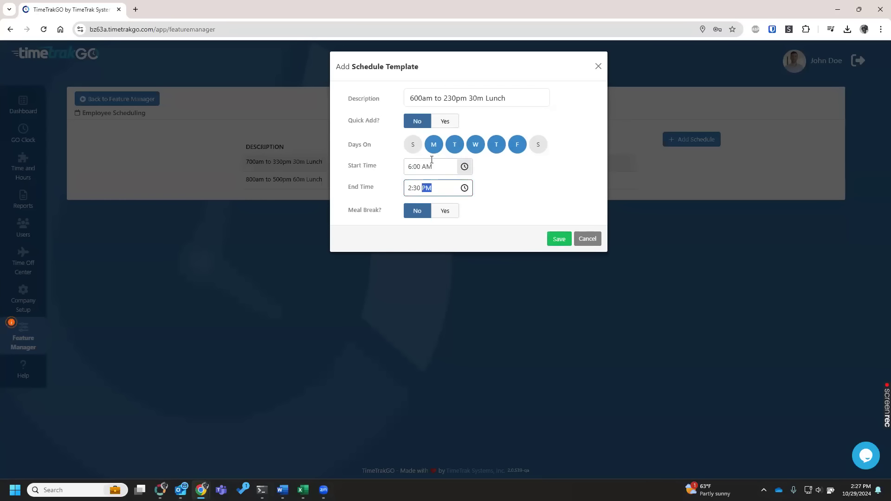
# Save the schedule with a 30-minute Auto meal break after 5.00 hours worked, and check its meal break configuration.
pyautogui.click(445, 215)
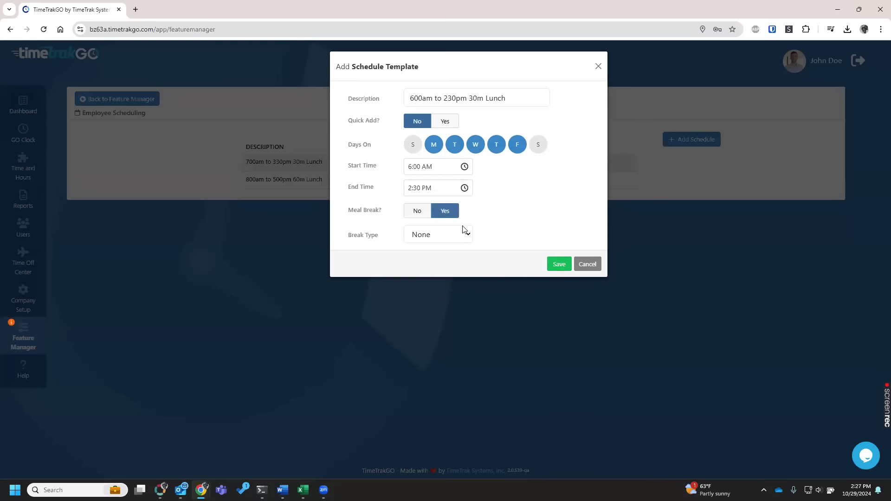
pyautogui.click(455, 239)
pyautogui.click(452, 262)
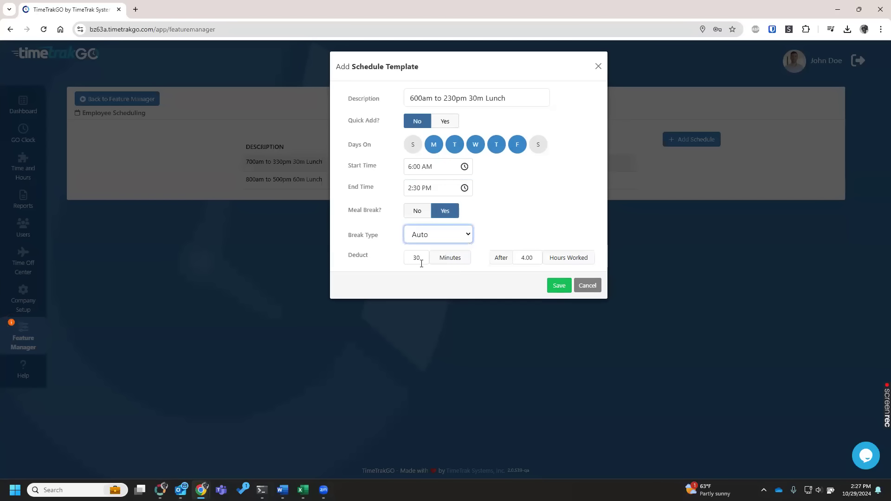
pyautogui.click(522, 257)
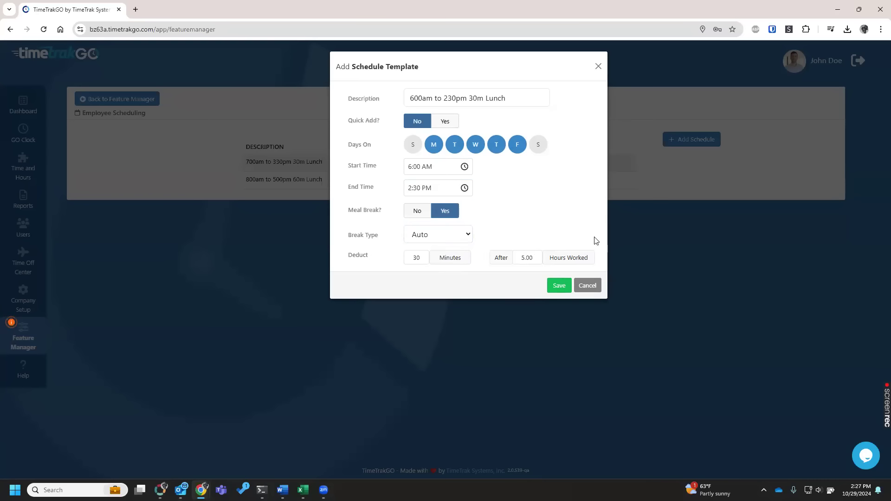
pyautogui.click(559, 286)
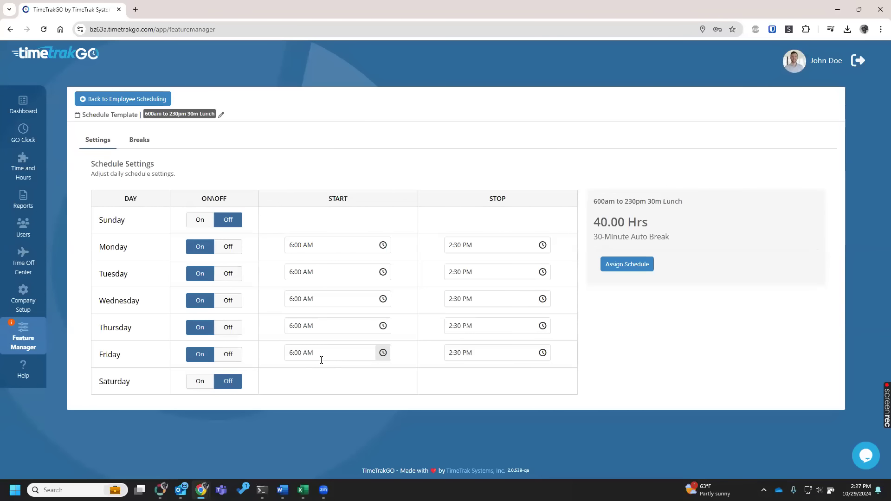
pyautogui.click(139, 139)
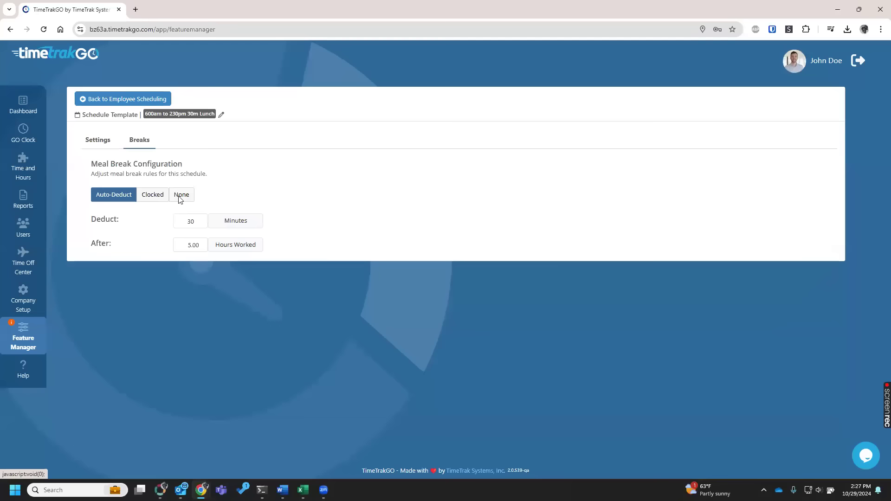
pyautogui.click(106, 145)
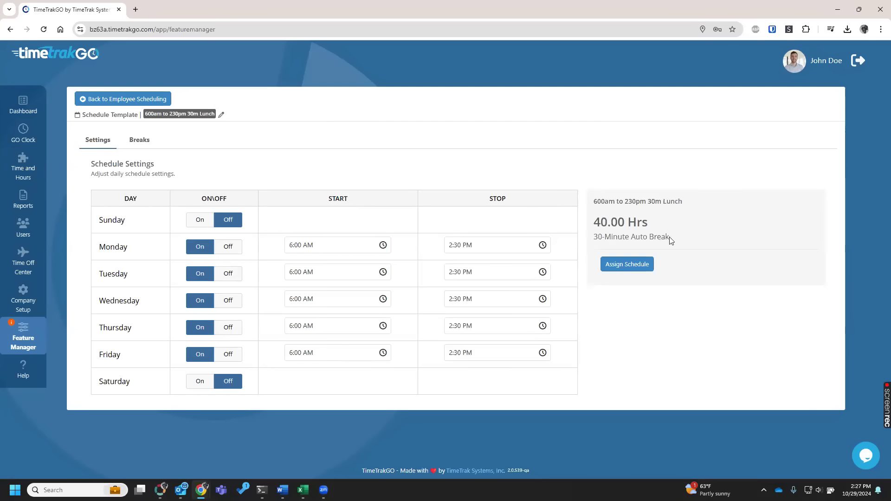
# Select the Warehouse group in the schedule's user assignment and cancel the assignment.
pyautogui.click(633, 265)
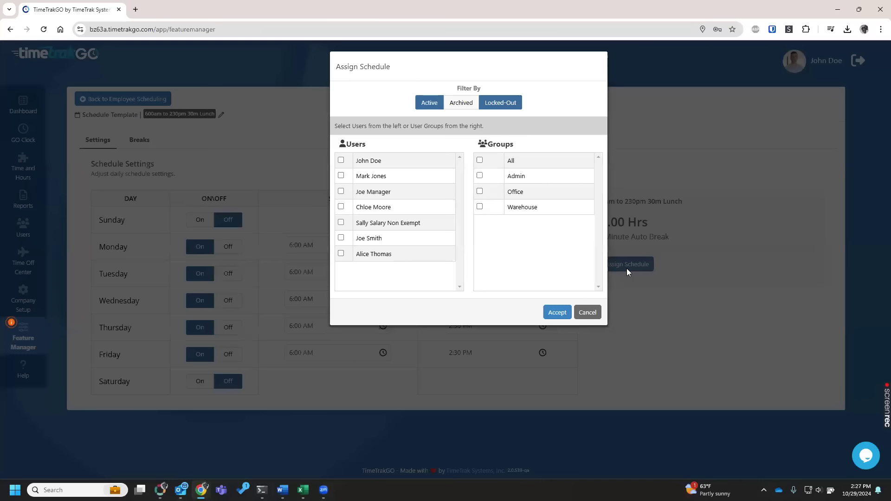
pyautogui.click(343, 239)
pyautogui.click(341, 238)
pyautogui.click(480, 207)
pyautogui.click(595, 314)
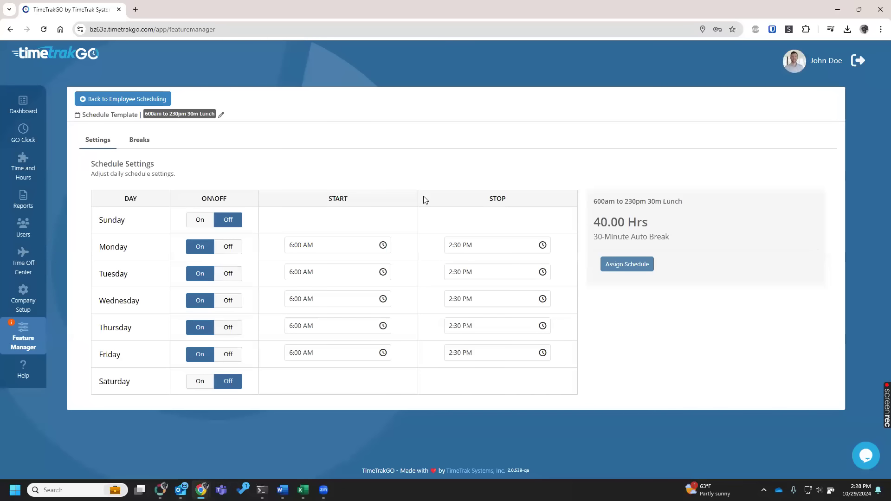
# Activate Integrations with the Pass to Payroll options enabled for all users, and return to the Feature Manager.
pyautogui.click(141, 99)
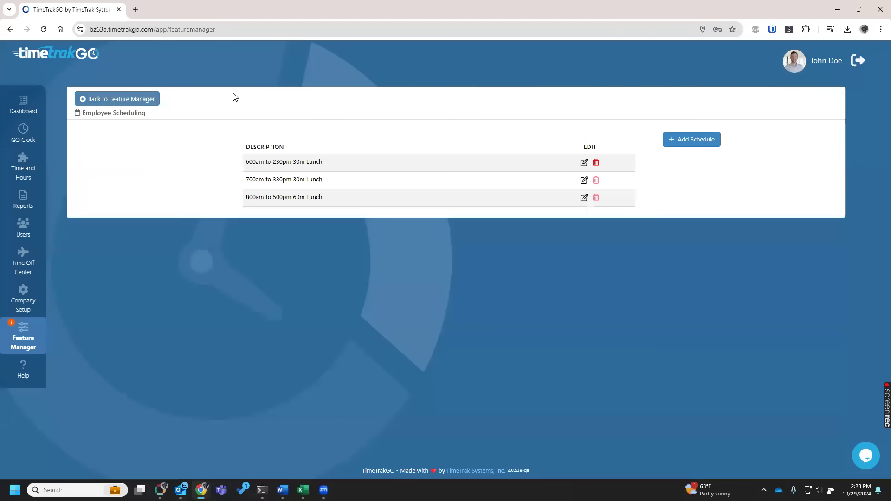
pyautogui.click(155, 99)
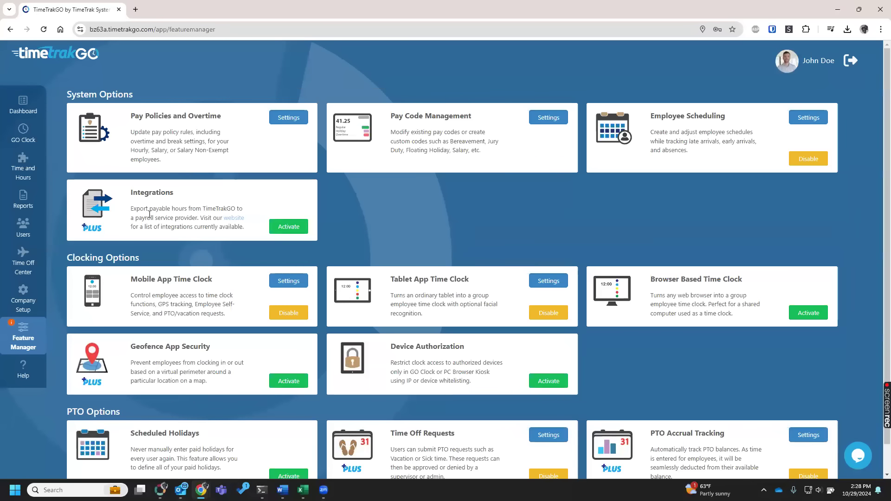
pyautogui.click(286, 230)
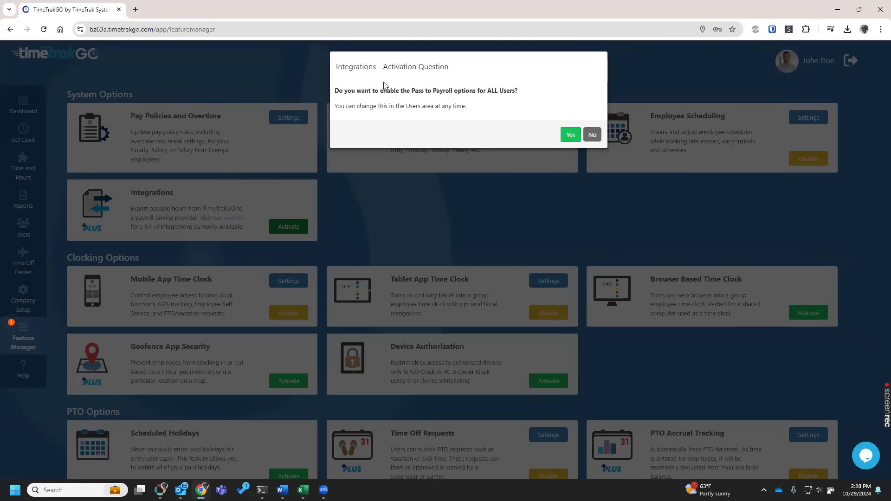
pyautogui.click(570, 138)
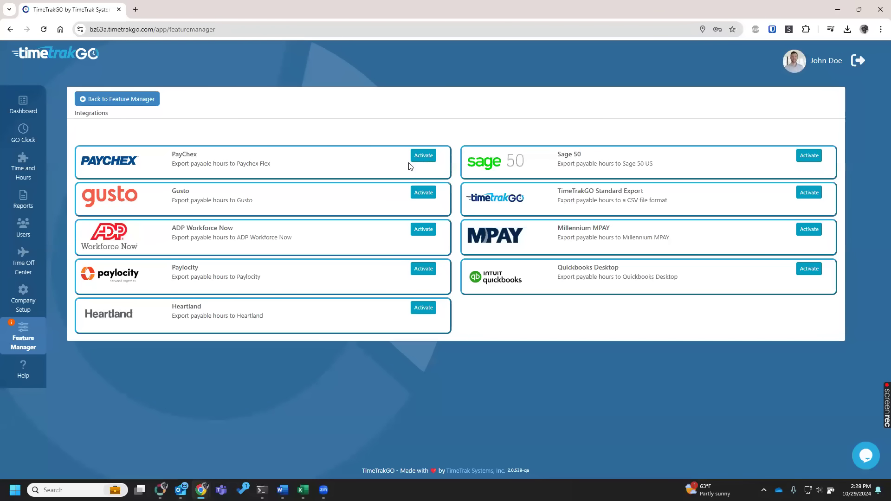
pyautogui.click(129, 108)
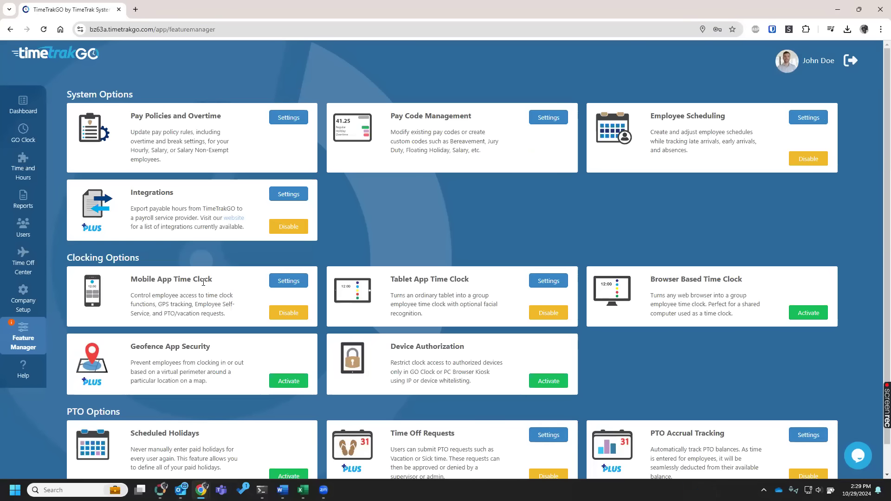
# Open the Mobile App Time Clock settings and examine the Enforce GPS and Time and Hours (View Only) options.
pyautogui.click(284, 284)
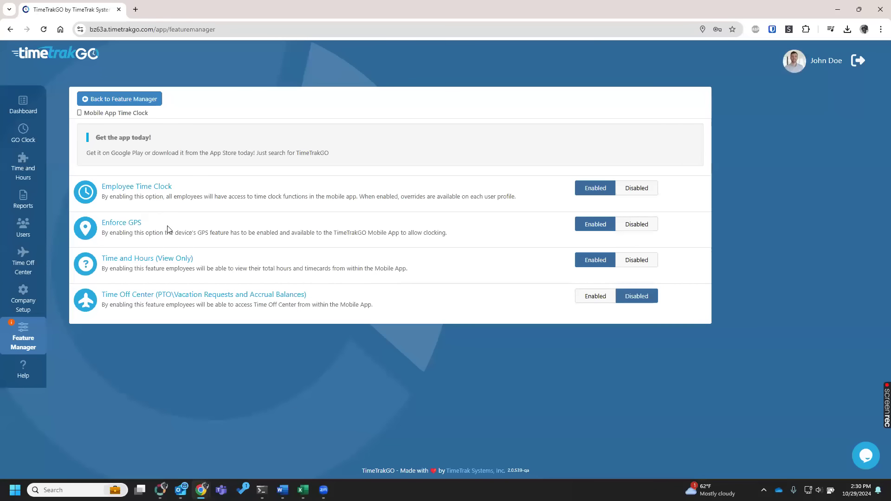
pyautogui.moveTo(145, 225); pyautogui.dragTo(98, 227)
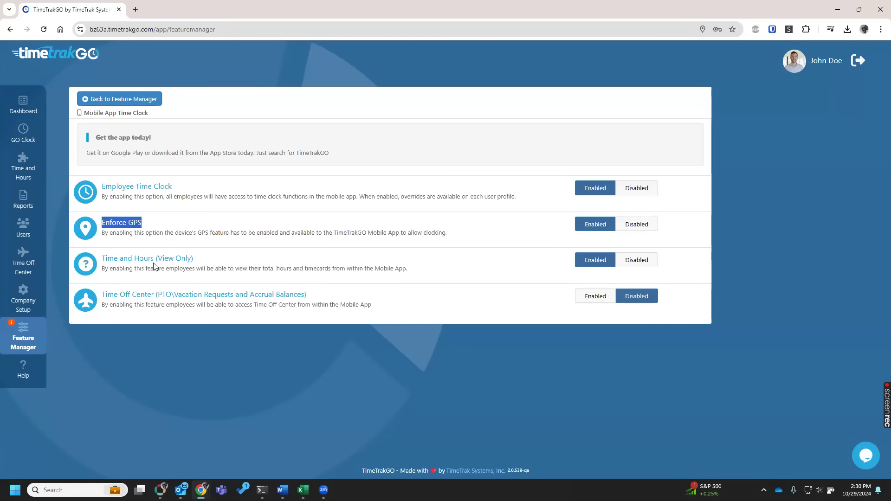
pyautogui.moveTo(96, 263); pyautogui.dragTo(215, 258)
pyautogui.click(215, 258)
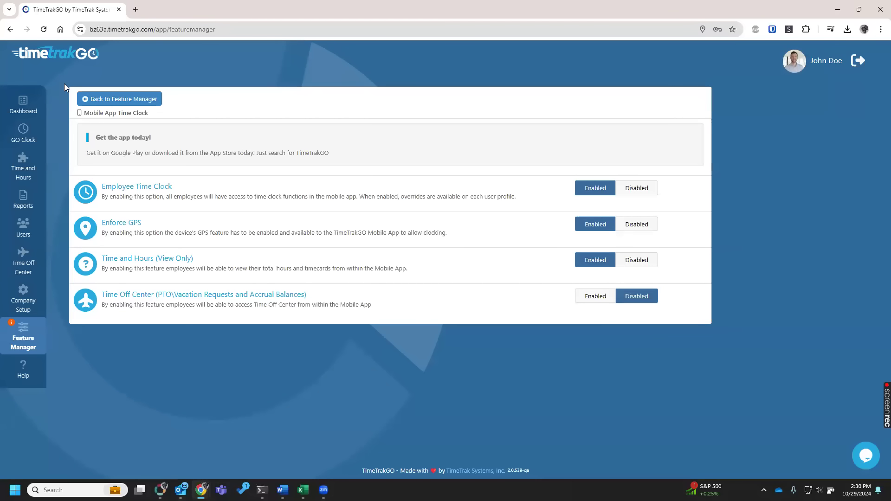
# Open the Tablet App Time Clock settings, view the Activate New Device form without filling it in, and return to the Feature Manager.
pyautogui.click(114, 99)
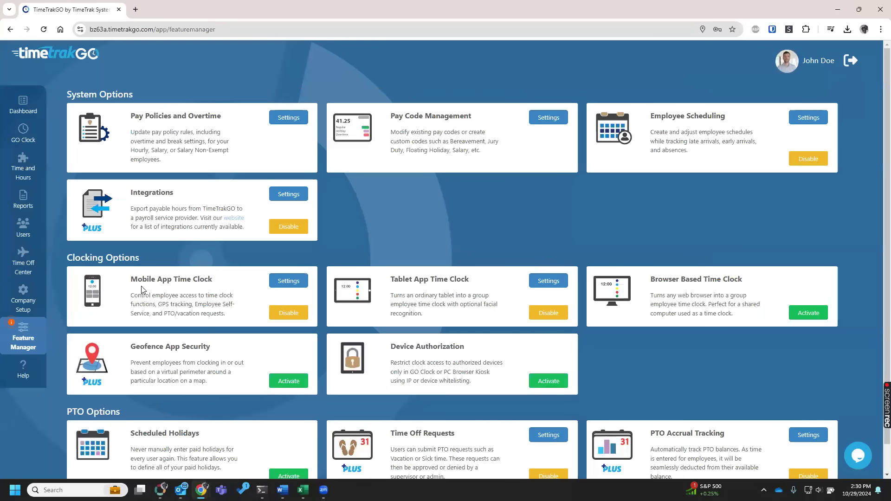
pyautogui.click(546, 280)
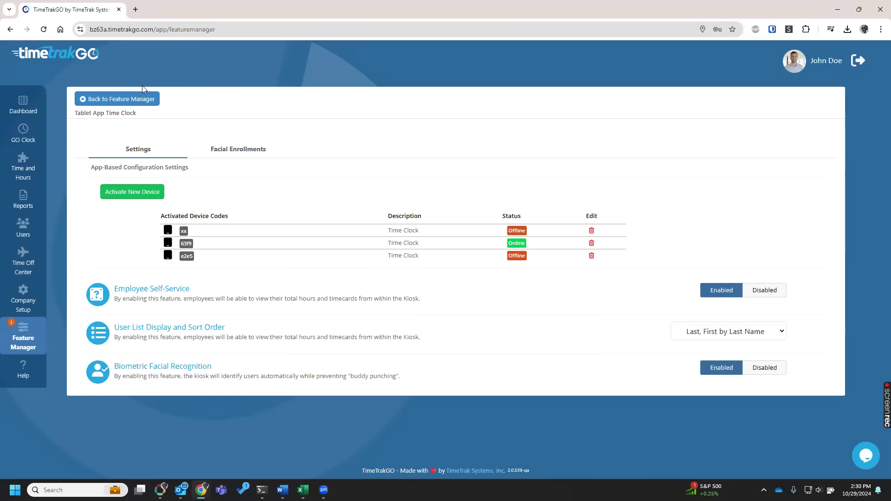
pyautogui.click(138, 192)
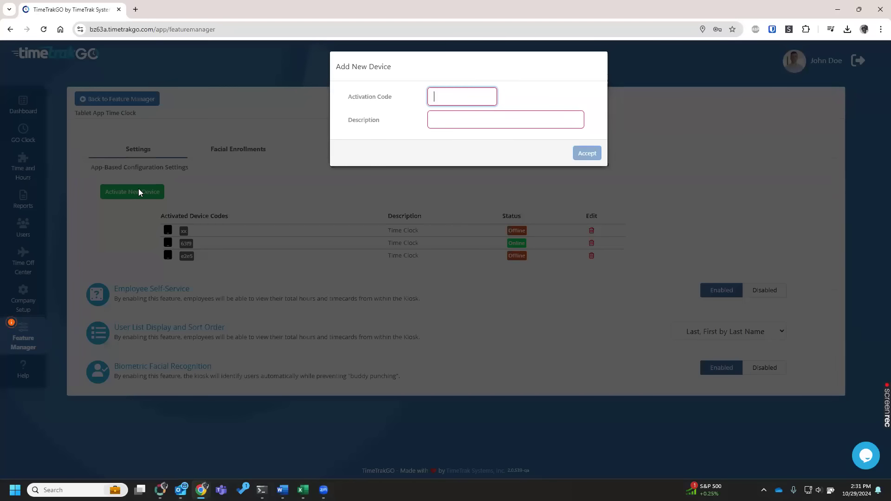
pyautogui.click(260, 58)
pyautogui.click(151, 100)
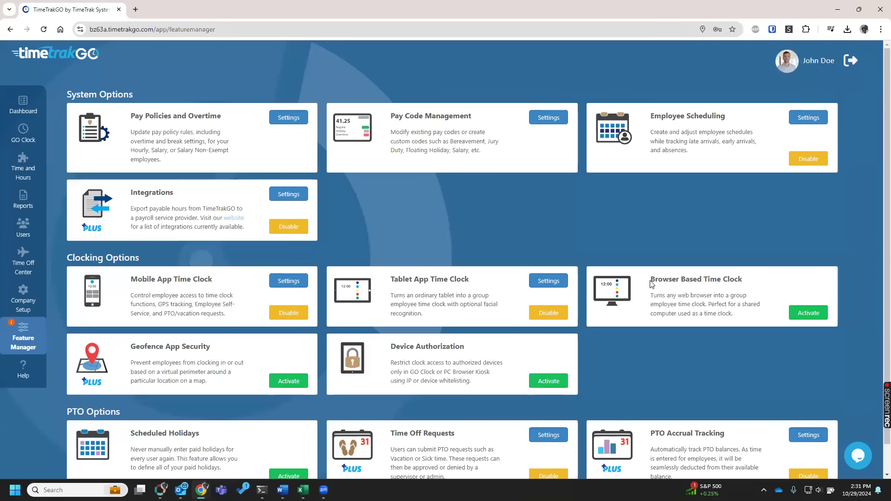
# Activate the Browser Based Time Clock, launch its kiosk, and sign in as the first listed employee with the PIN.
pyautogui.click(813, 315)
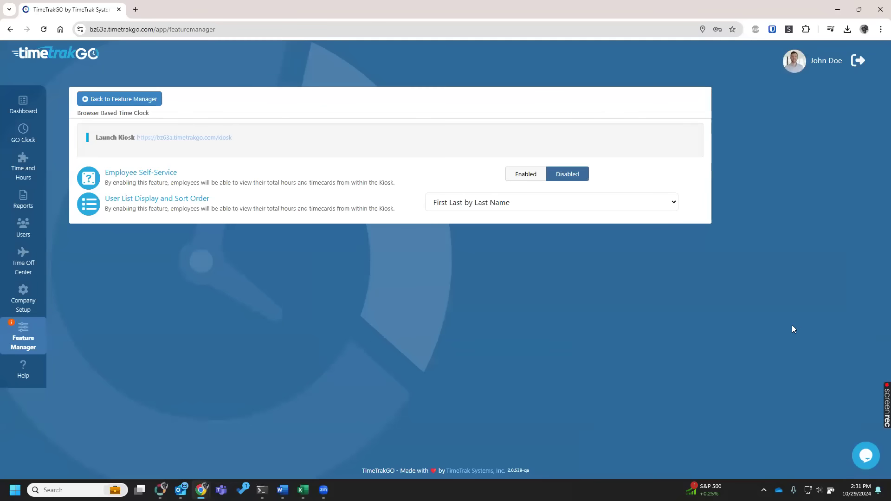
pyautogui.click(226, 137)
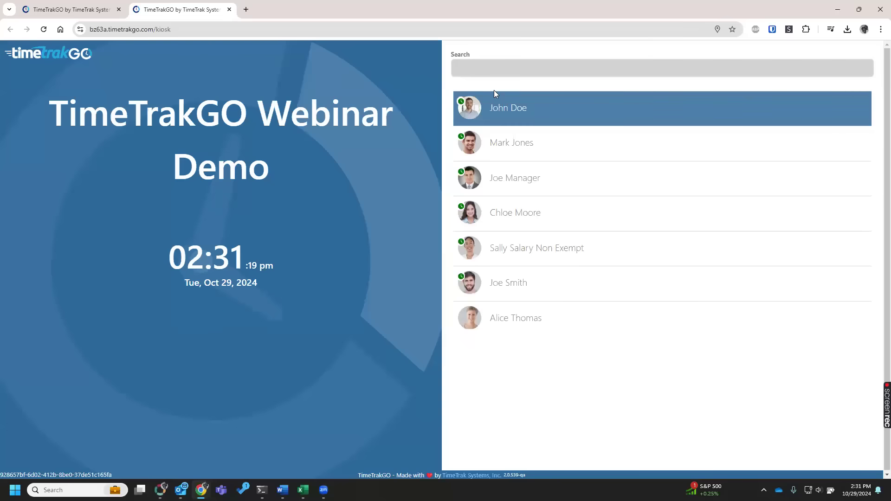
pyautogui.click(508, 107)
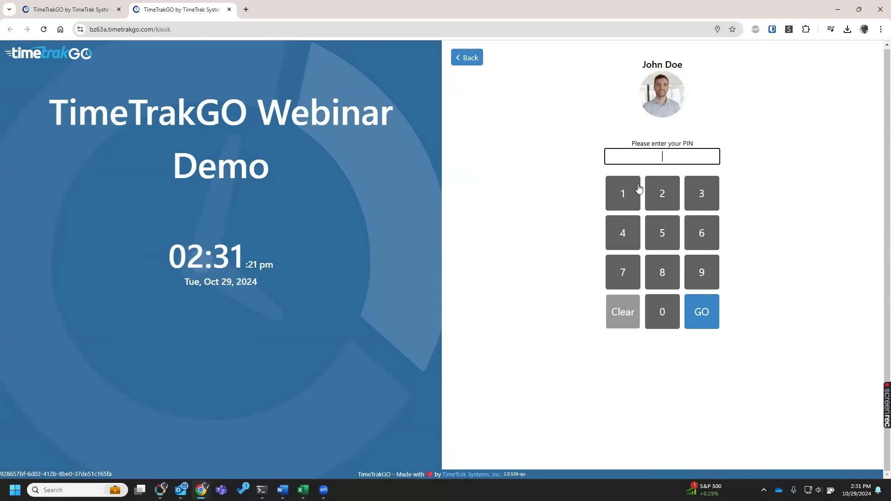
pyautogui.click(625, 191)
pyautogui.click(627, 191)
pyautogui.click(626, 191)
pyautogui.click(627, 191)
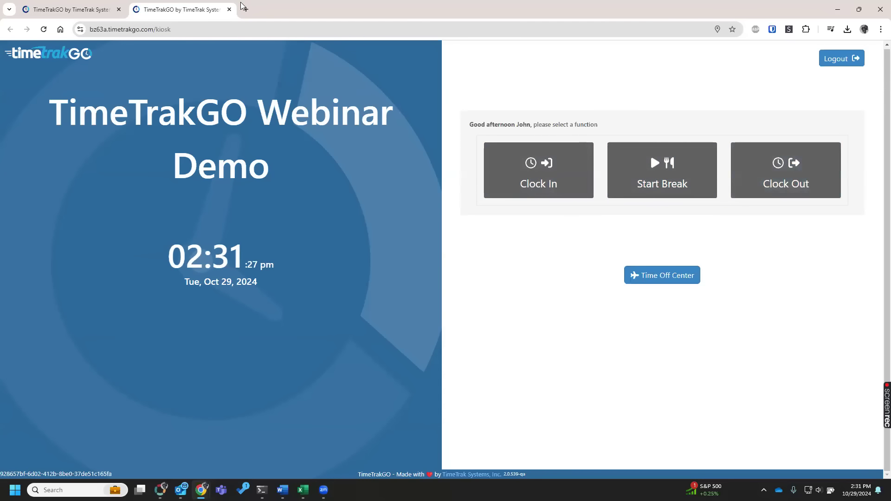
# Close the kiosk, return to the Feature Manager, and disable the Browser Based Time Clock.
pyautogui.click(229, 10)
pyautogui.click(121, 98)
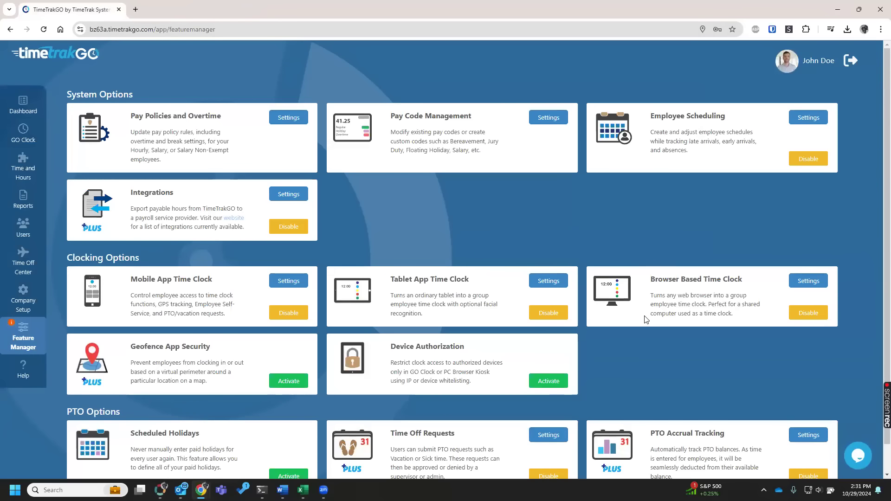
pyautogui.click(810, 317)
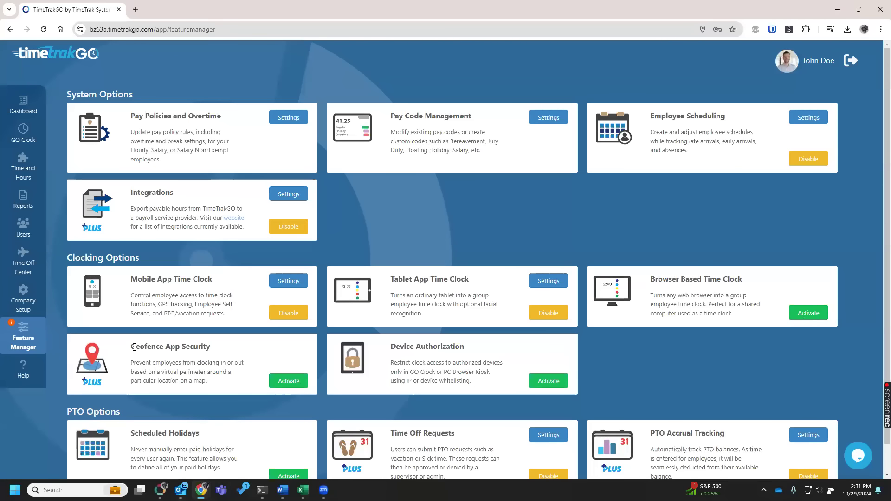
# Activate Geofence App Security and start a new geofence location with the description Main Office.
pyautogui.moveTo(131, 347); pyautogui.dragTo(216, 356)
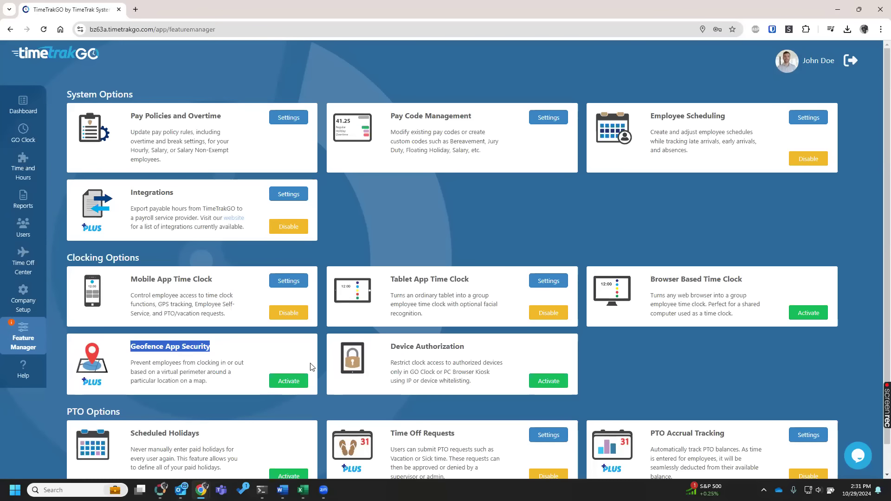
pyautogui.click(294, 381)
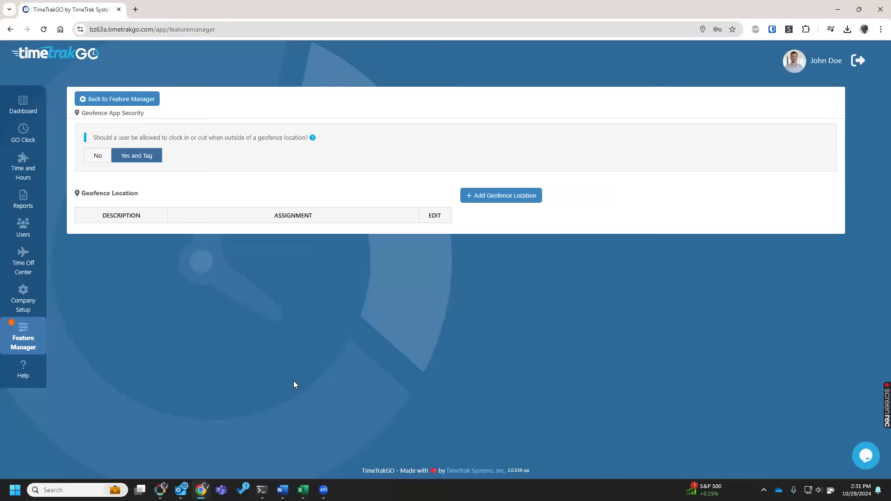
pyautogui.click(506, 196)
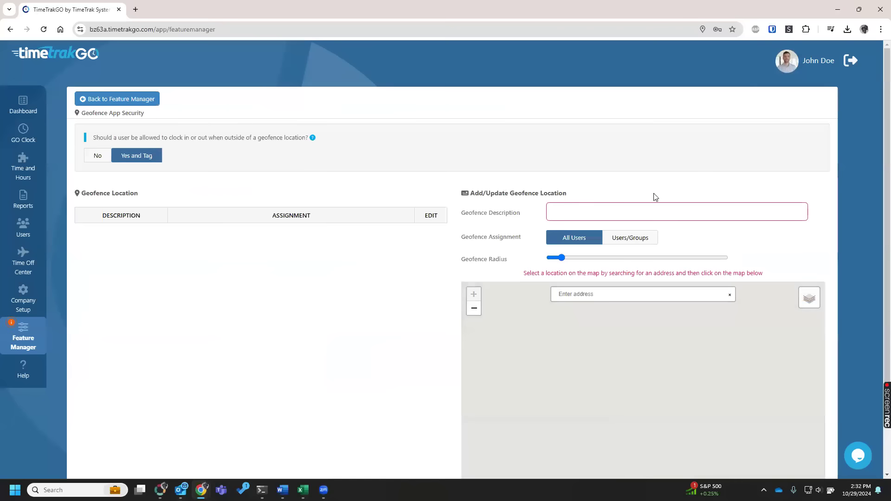
pyautogui.click(635, 205)
pyautogui.write('Main Office')
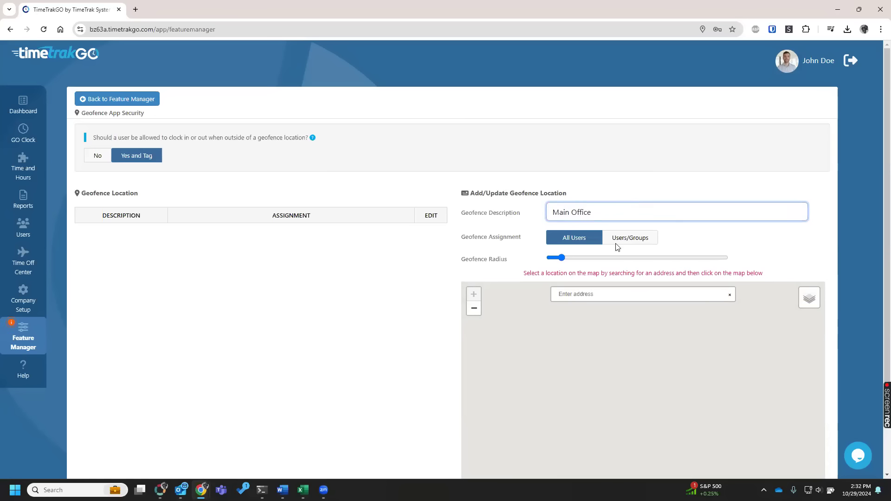
# Search the geofence map for the office's street address and select the matching Port Huron, Michigan suggestion.
pyautogui.click(599, 296)
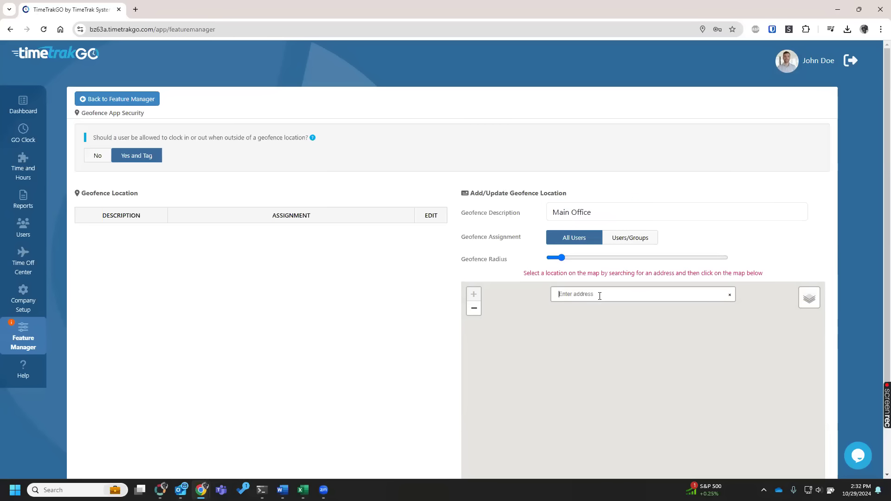
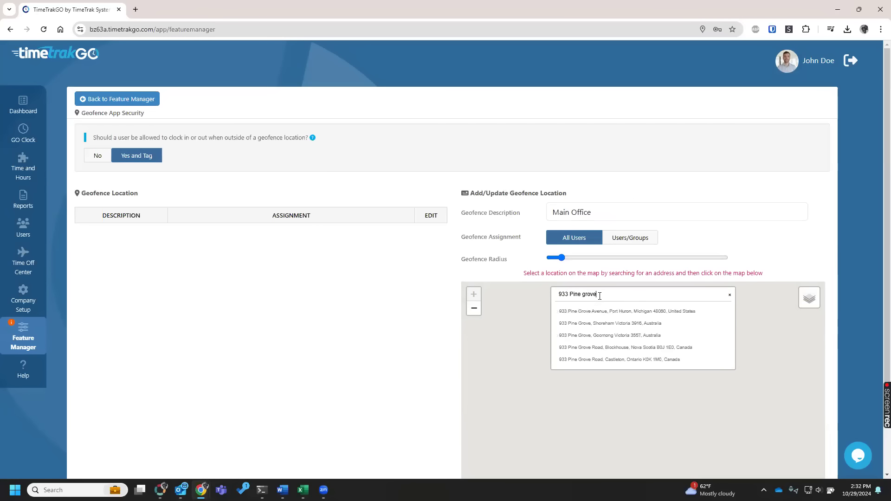
pyautogui.click(593, 312)
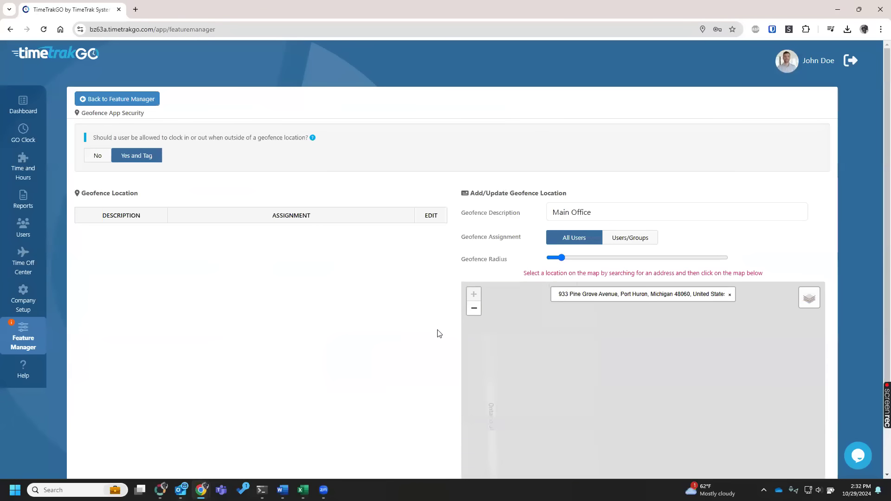
# Place the geofence marker on the office building, enlarge the geofence radius, and add the Main Office location.
pyautogui.scroll(-1, 437, 358)
pyautogui.scroll(-2, 437, 359)
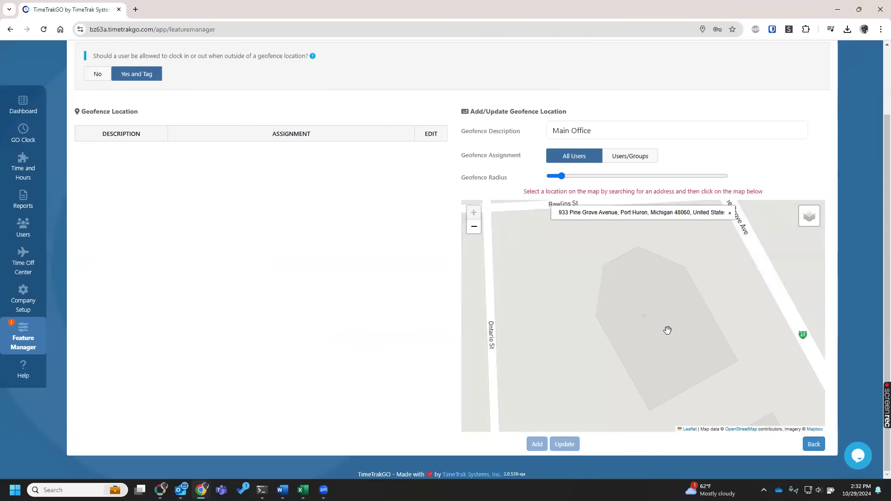
pyautogui.scroll(-1, 650, 339)
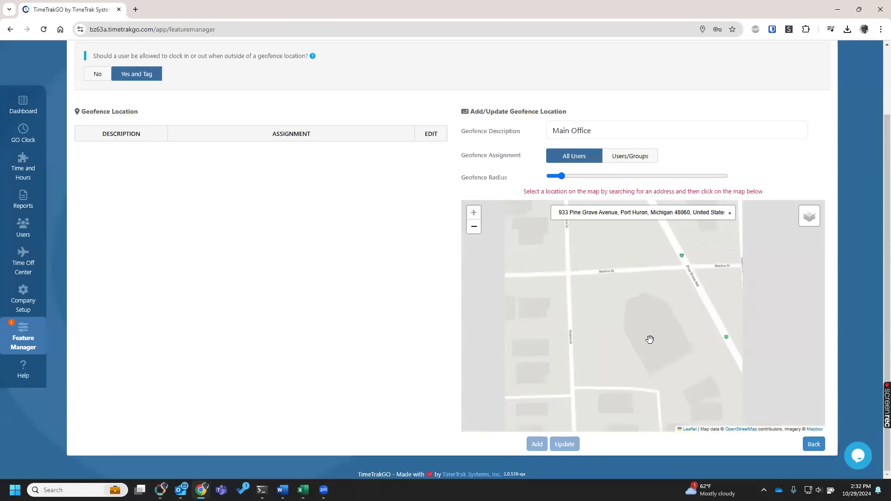
pyautogui.click(655, 338)
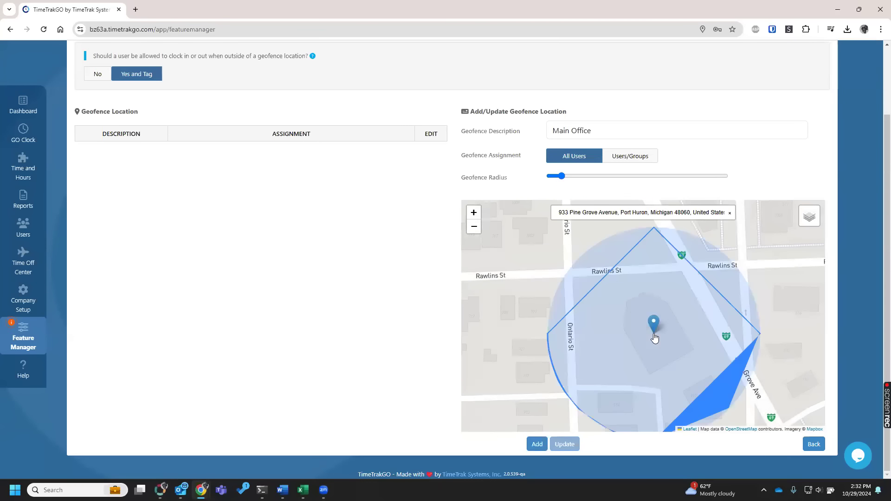
pyautogui.moveTo(561, 176); pyautogui.dragTo(581, 170)
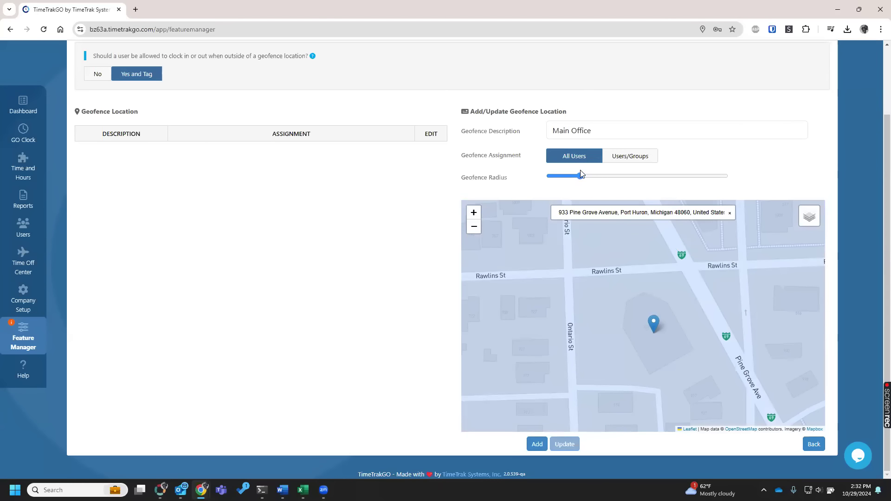
pyautogui.click(537, 444)
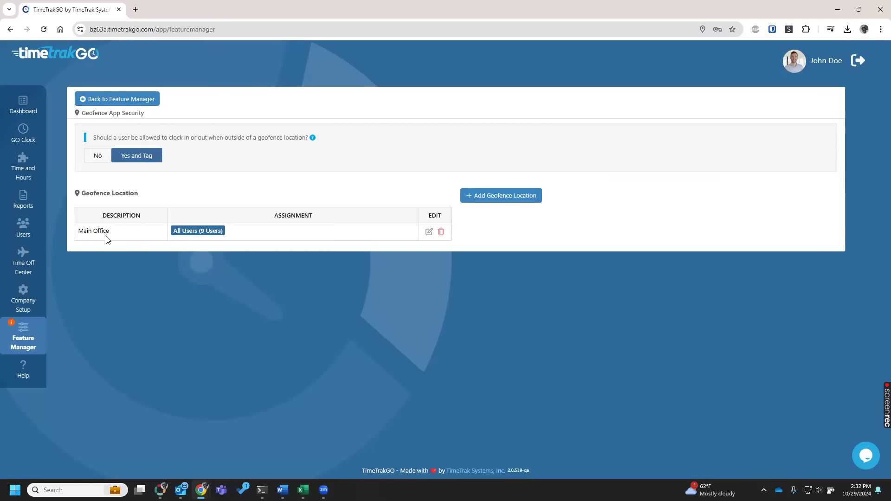
# Edit the Main Office geofence, shrink its radius to fit closely around the building, and check the coverage in Satellite View before restoring Street View.
pyautogui.click(429, 232)
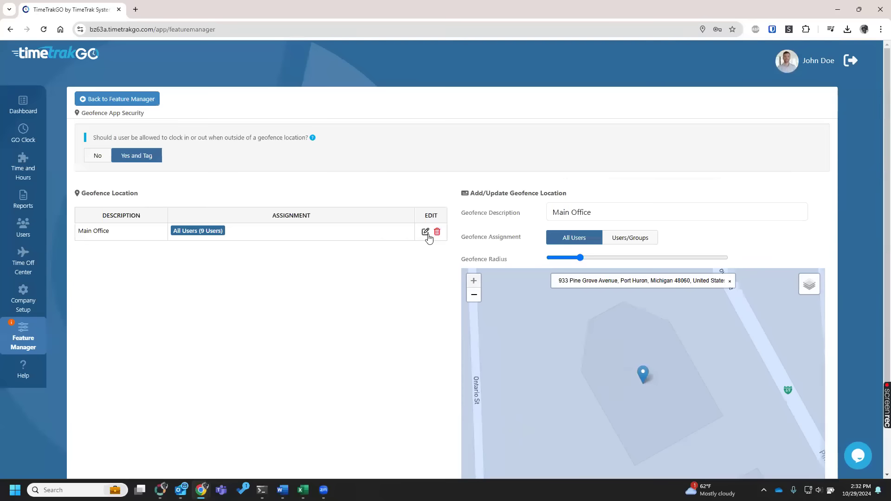
pyautogui.click(581, 258)
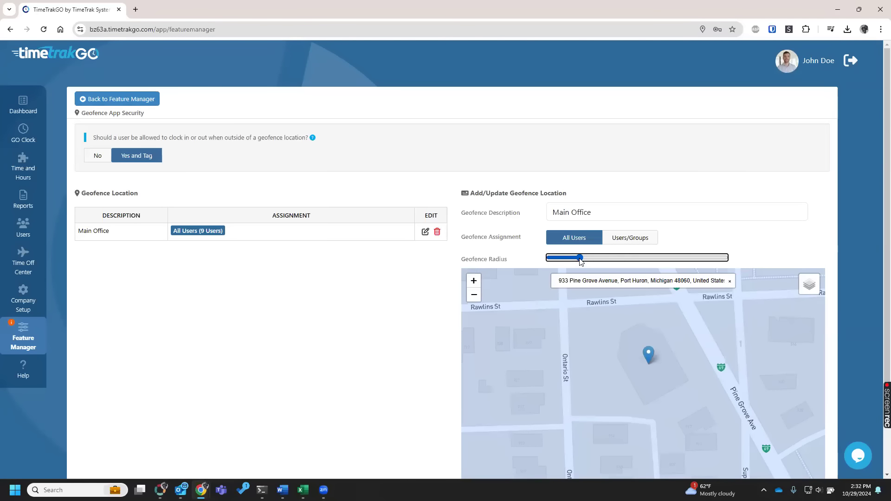
pyautogui.moveTo(581, 260); pyautogui.dragTo(557, 256)
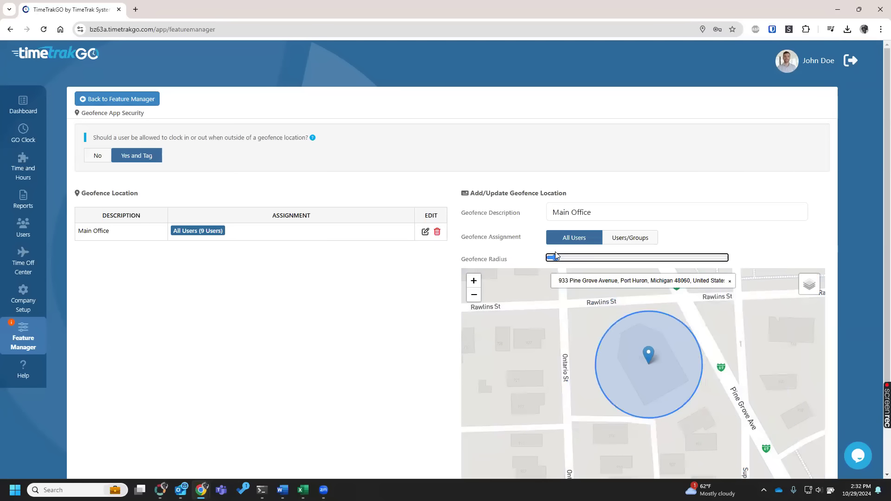
pyautogui.moveTo(806, 292)
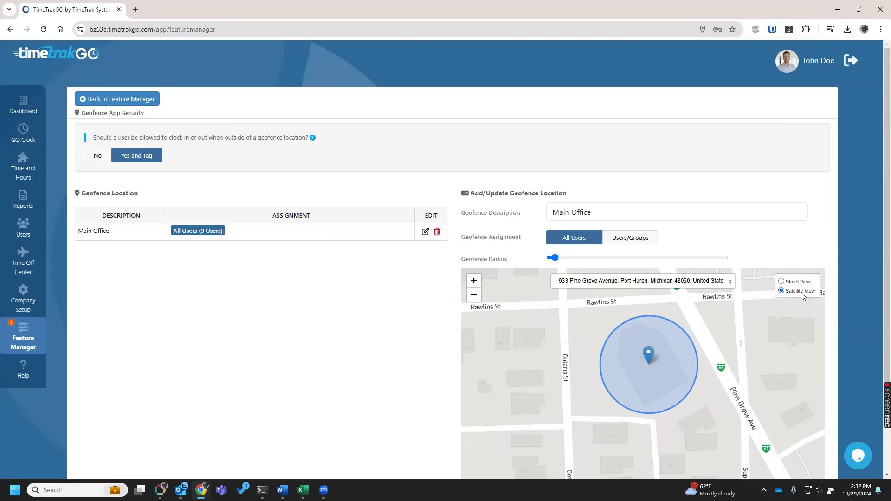
pyautogui.click(801, 292)
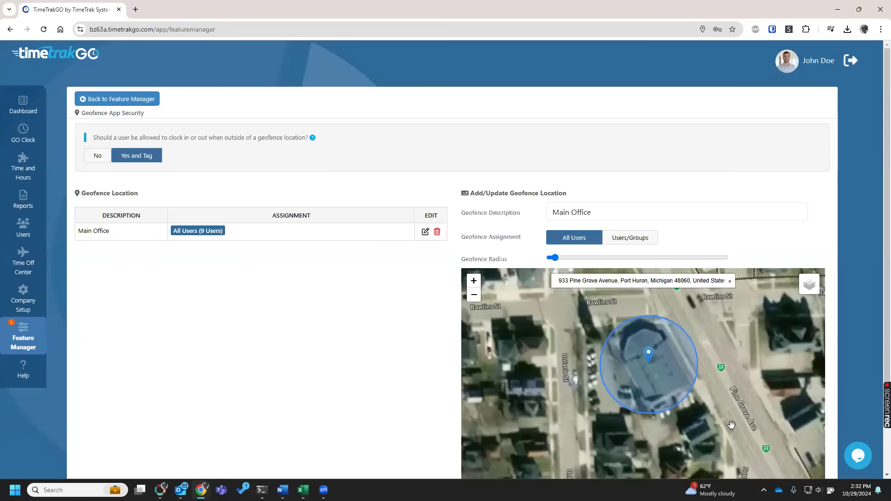
pyautogui.click(798, 282)
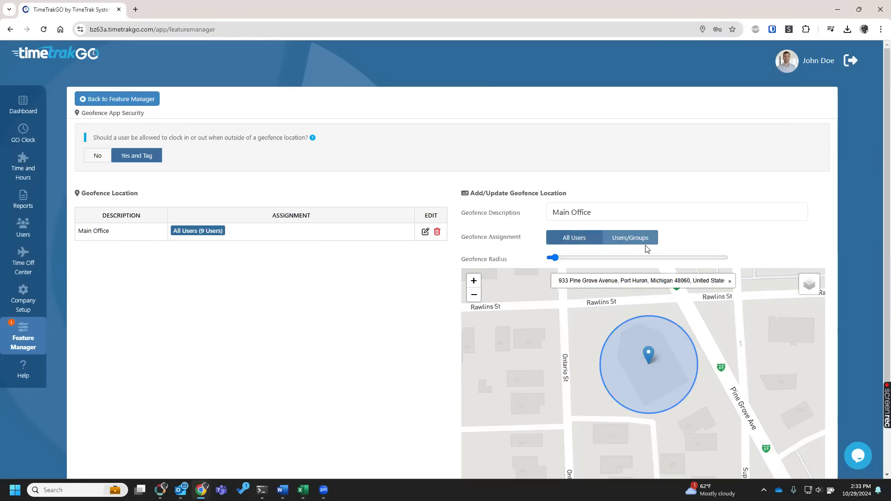
# Switch the Main Office geofence assignment to Users/Groups, try the Office group, and assign only the first and third listed users instead.
pyautogui.click(630, 239)
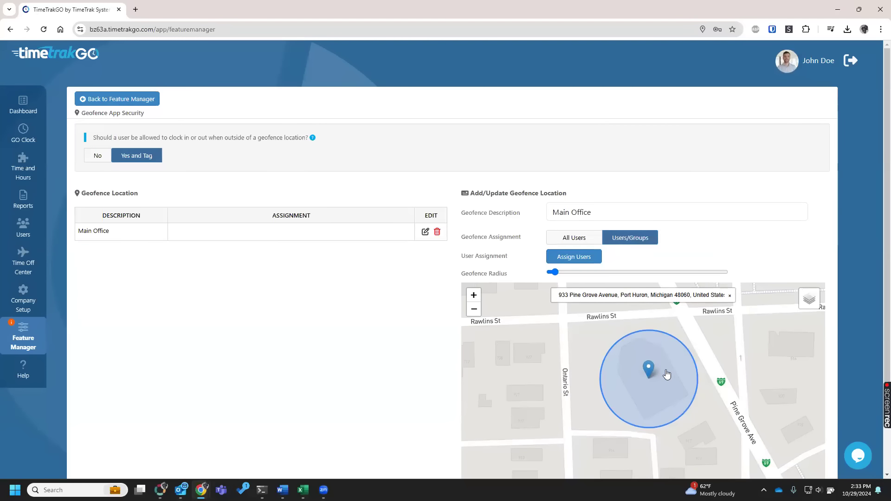
pyautogui.click(581, 259)
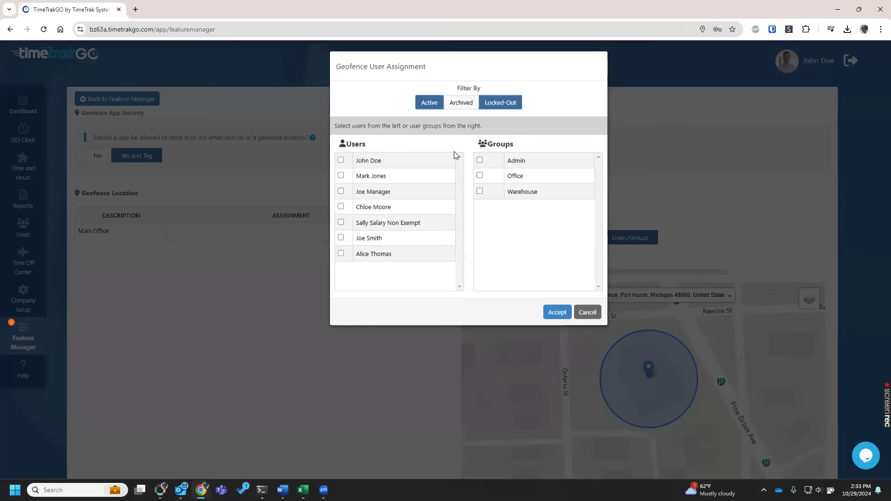
pyautogui.click(480, 176)
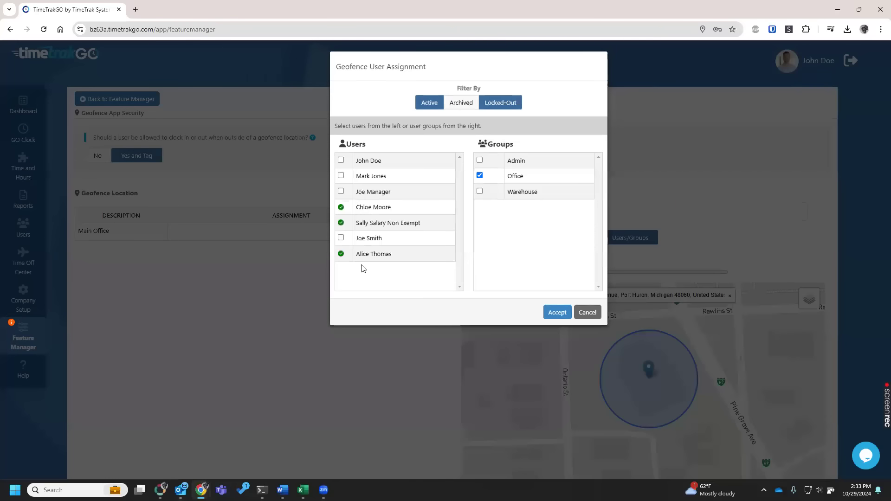
pyautogui.click(480, 176)
pyautogui.click(340, 160)
pyautogui.click(340, 192)
pyautogui.click(556, 317)
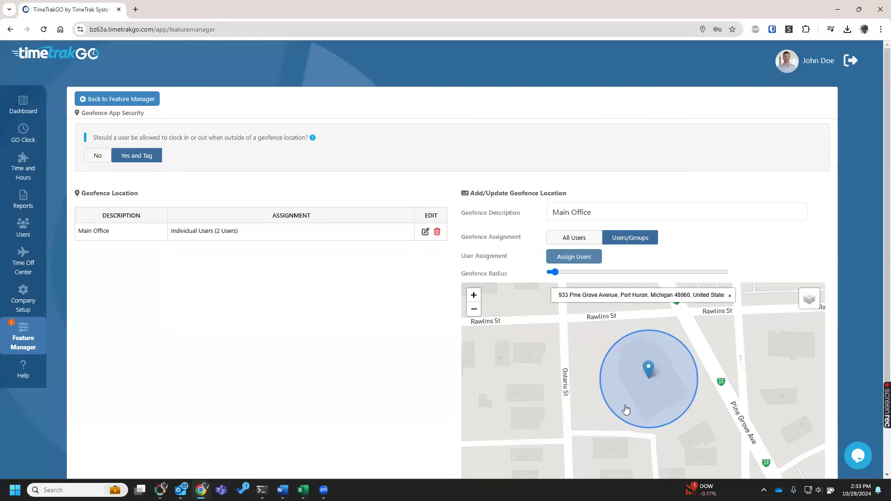
pyautogui.scroll(-2, 626, 404)
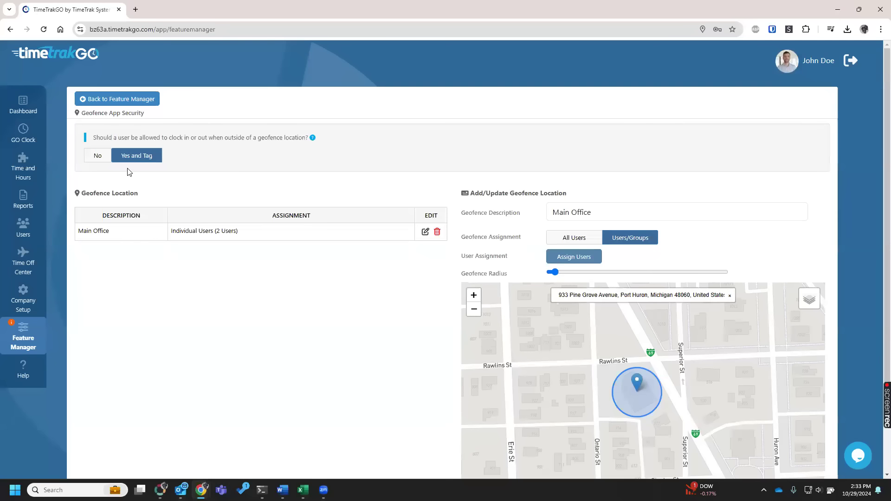
# Disallow clocking in or out when outside of a geofence location, and disable the Geofence App Security feature in Feature Manager.
pyautogui.click(96, 156)
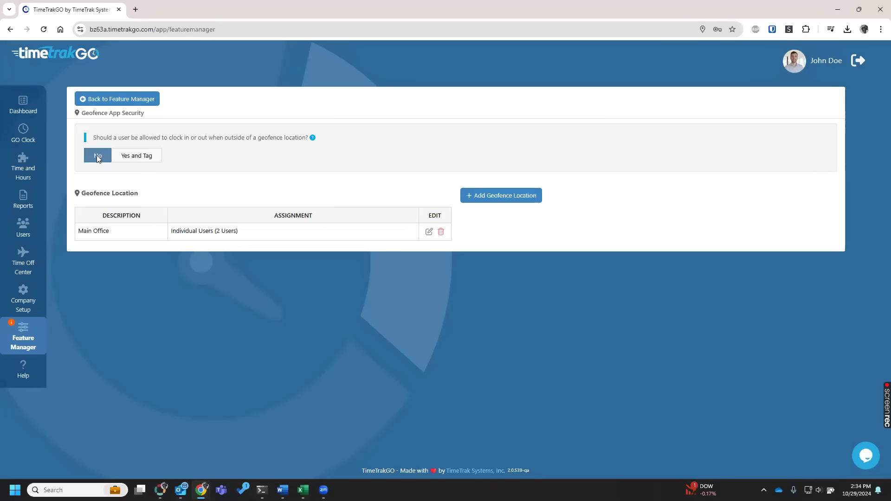
pyautogui.click(125, 97)
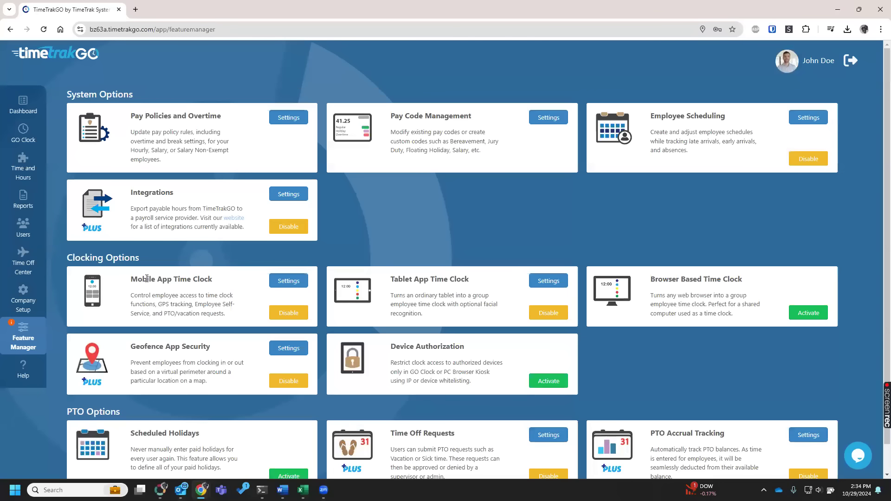
pyautogui.tripleClick(214, 275)
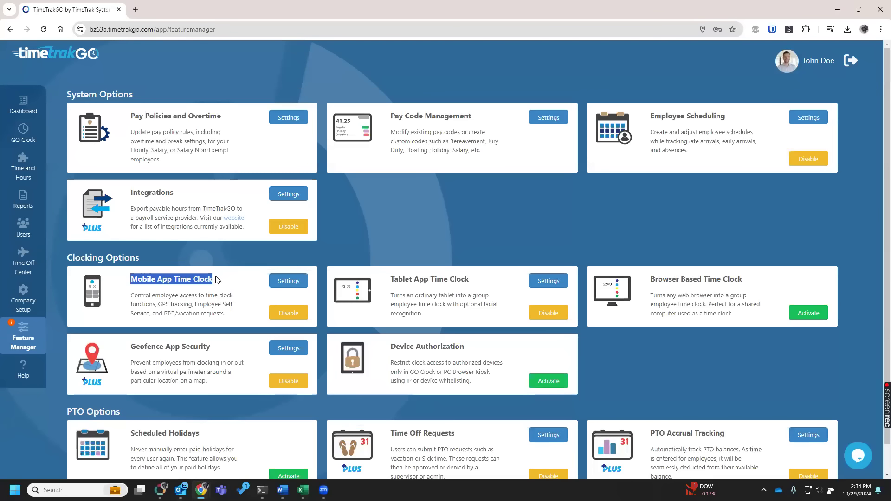
pyautogui.click(289, 381)
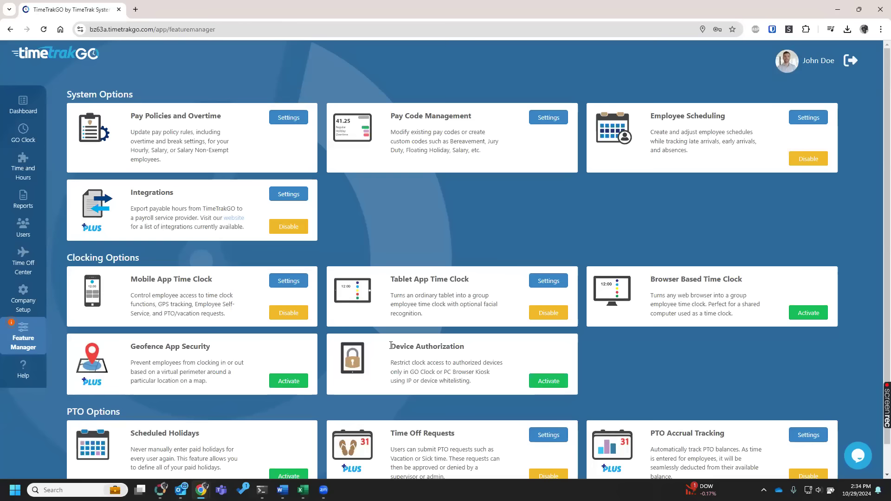
# Highlight the Device Authorization feature title and view the GO Clock page before returning to Feature Manager.
pyautogui.tripleClick(451, 345)
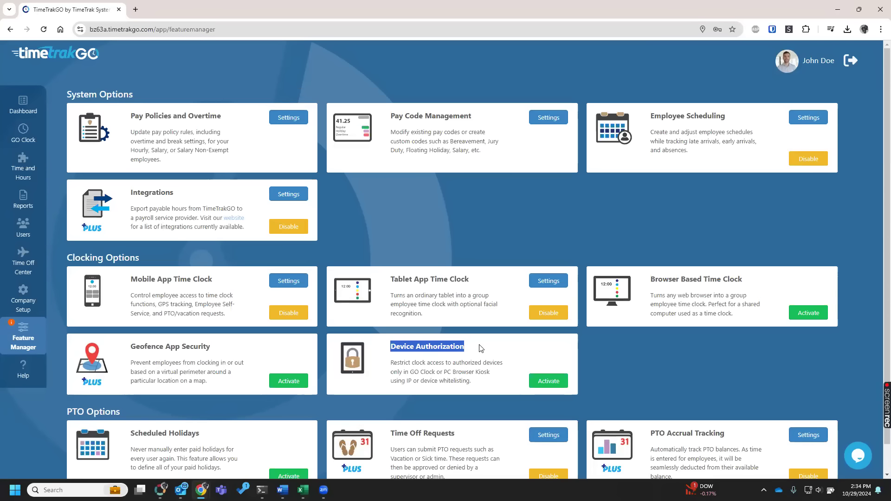
pyautogui.click(429, 372)
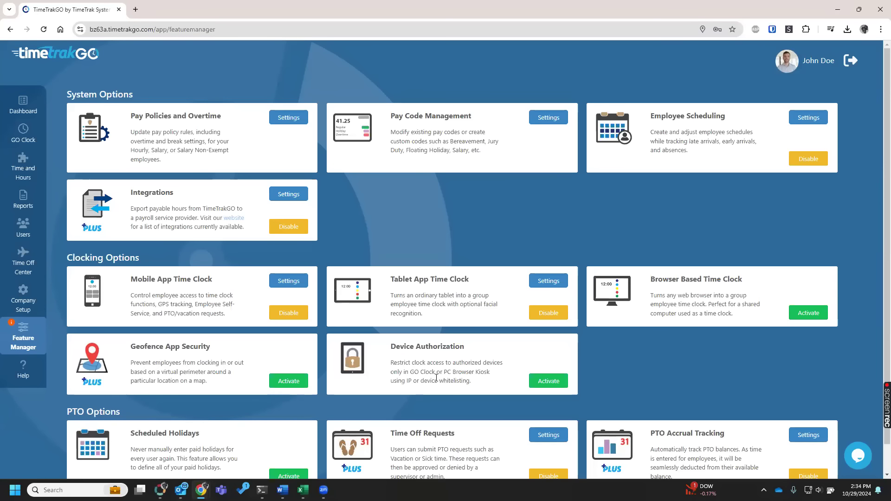
pyautogui.click(32, 141)
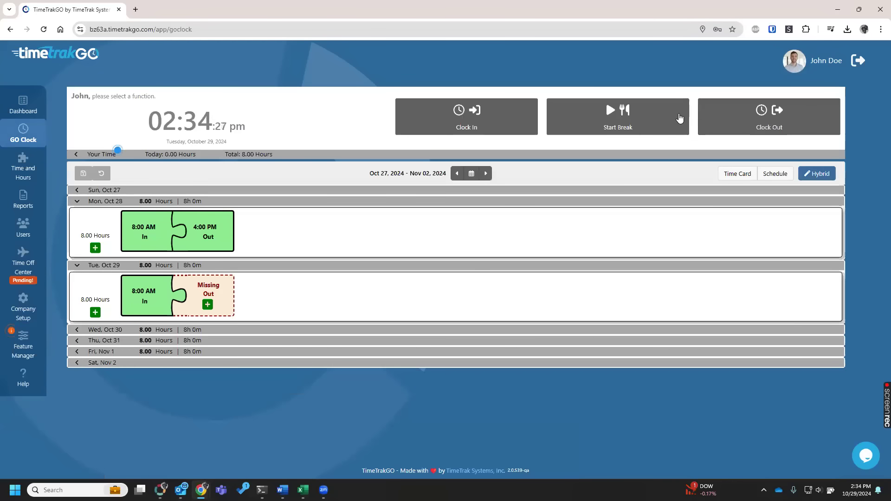
pyautogui.click(24, 346)
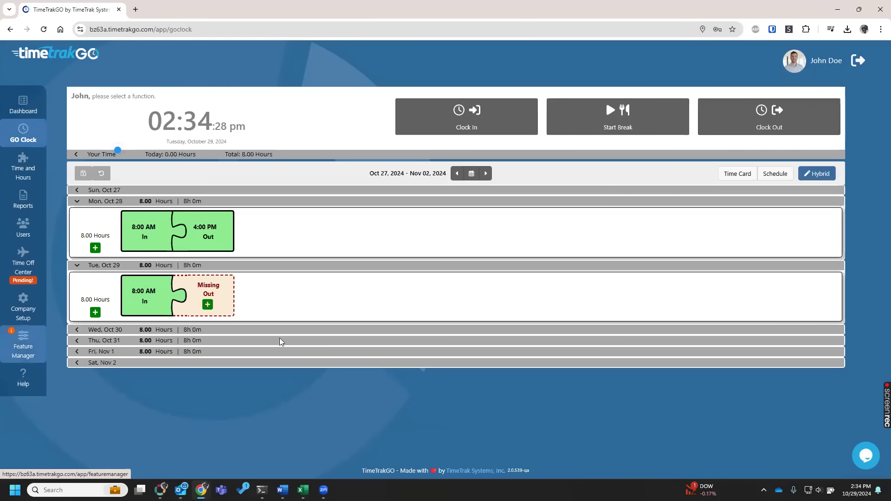
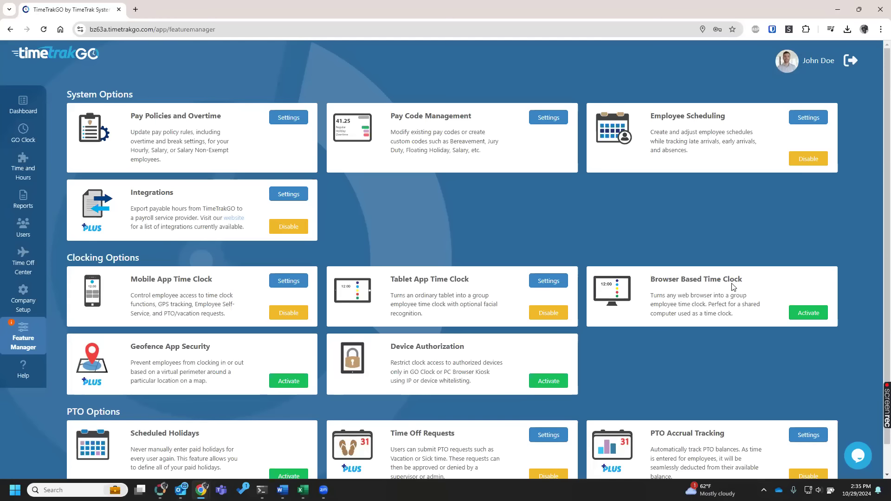
# Activate the Scheduled Holidays feature and enable it for all users.
pyautogui.scroll(-1, 324, 389)
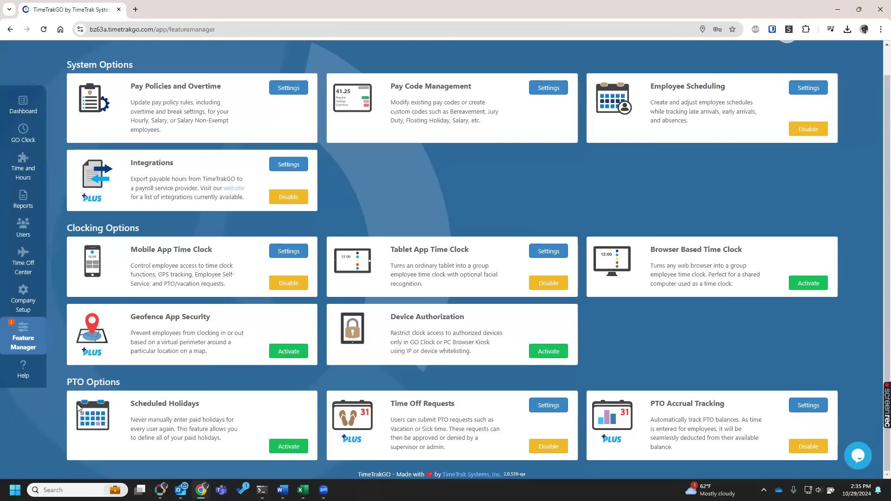
pyautogui.click(282, 446)
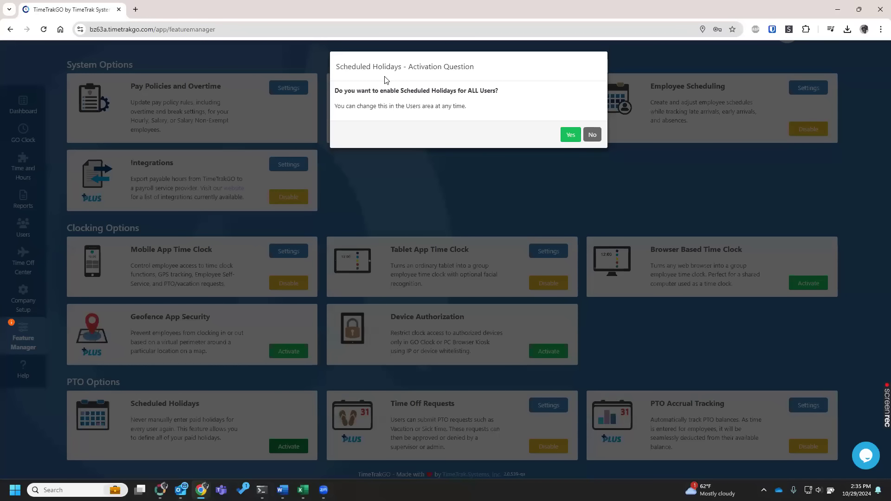
pyautogui.click(571, 136)
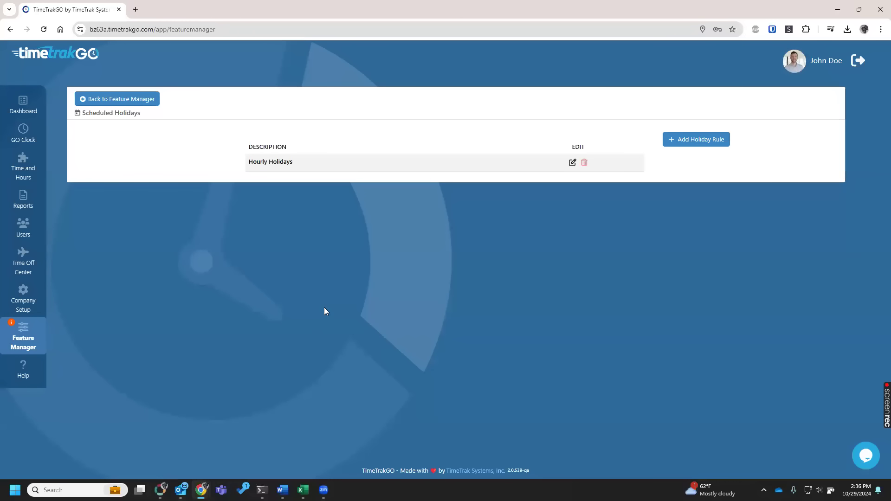
# Add and save a new holiday rule described as Part Time 4.00 Hrs.
pyautogui.click(681, 140)
pyautogui.write('P')
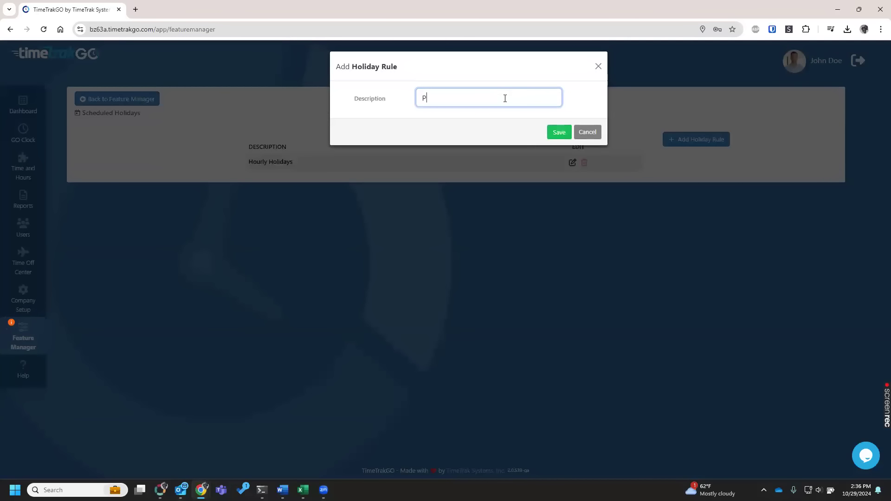
pyautogui.write('art Time 4.00 Hrs')
pyautogui.click(559, 133)
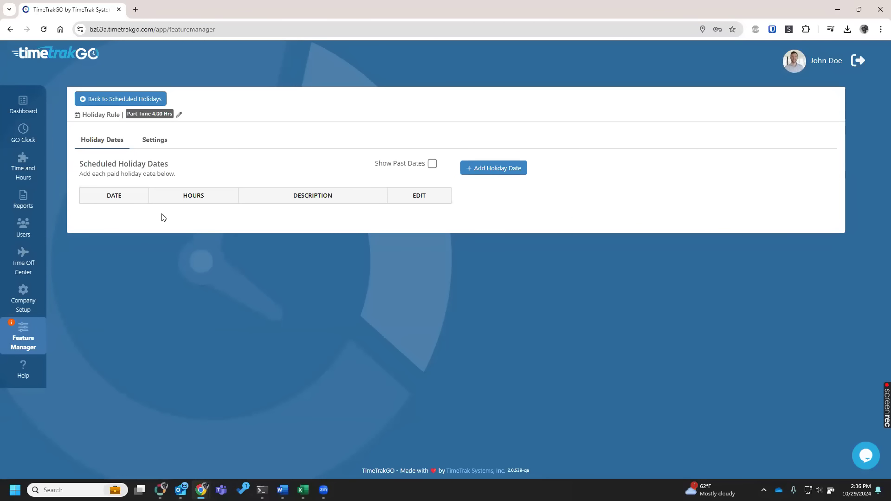
# Add a holiday date to the Part Time 4.00 Hrs rule: 11/28/2024, description Thanksgiving day, 4.00 hours.
pyautogui.click(492, 169)
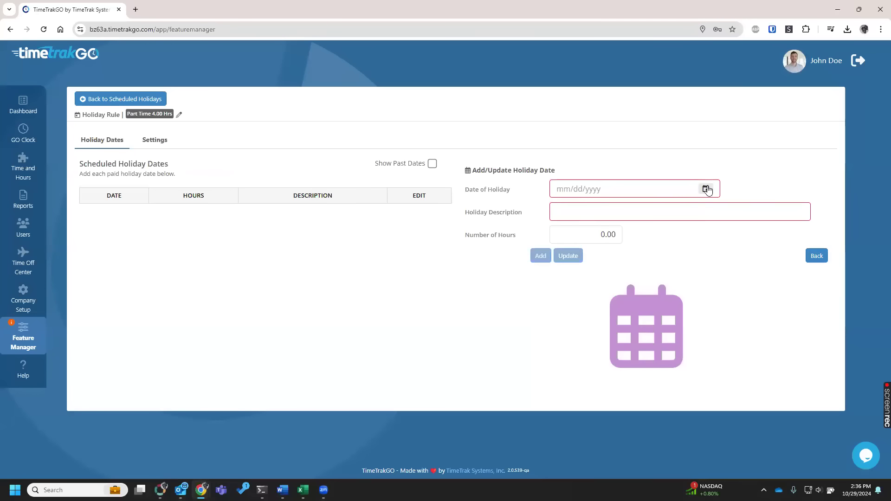
pyautogui.click(705, 191)
pyautogui.click(681, 218)
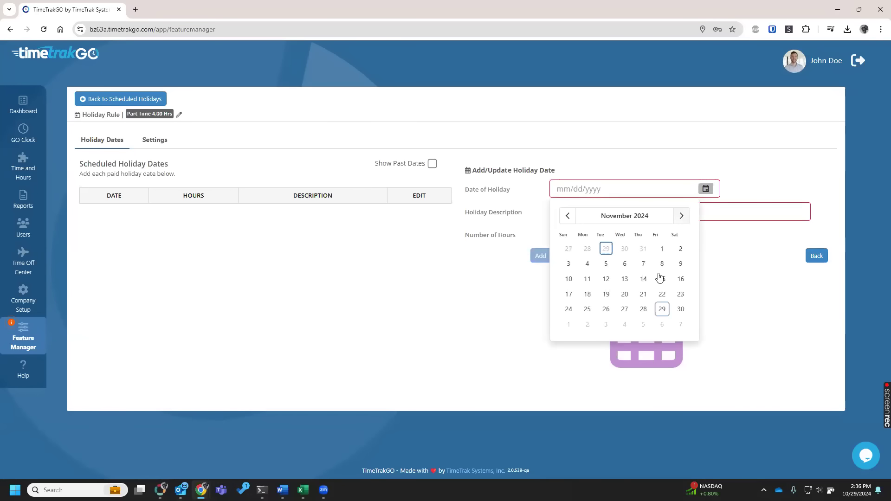
pyautogui.click(643, 309)
pyautogui.click(599, 214)
pyautogui.write('Thanks')
pyautogui.press('BackSpace')
pyautogui.press('BackSpace')
pyautogui.press('BackSpace')
pyautogui.press('BackSpace')
pyautogui.press('BackSpace')
pyautogui.write('ha')
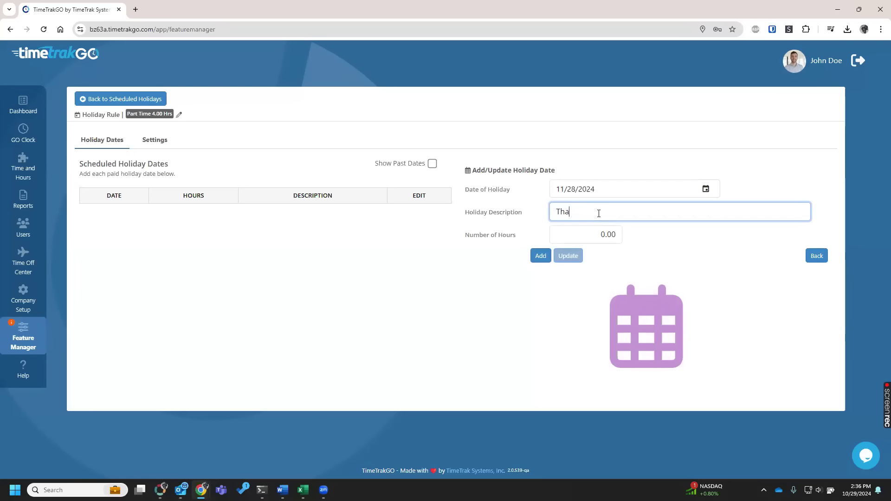
pyautogui.write('nksgiving day')
pyautogui.press('Tab')
pyautogui.write('4')
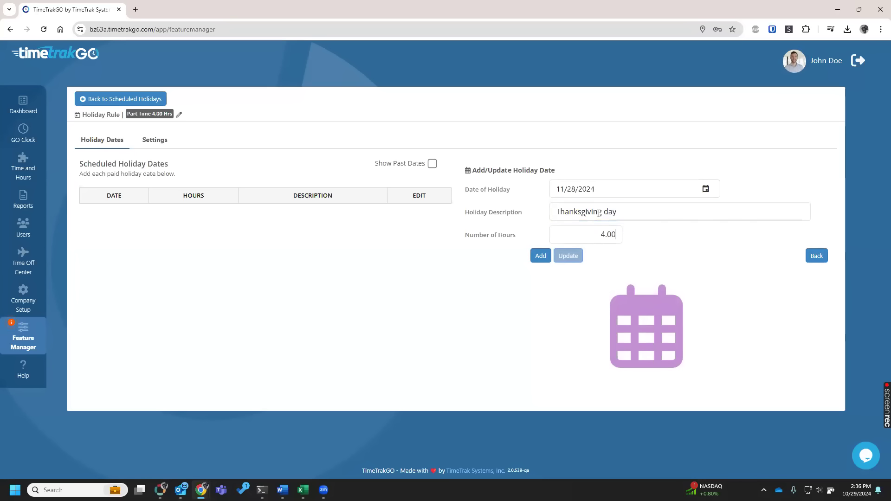
pyautogui.click(542, 256)
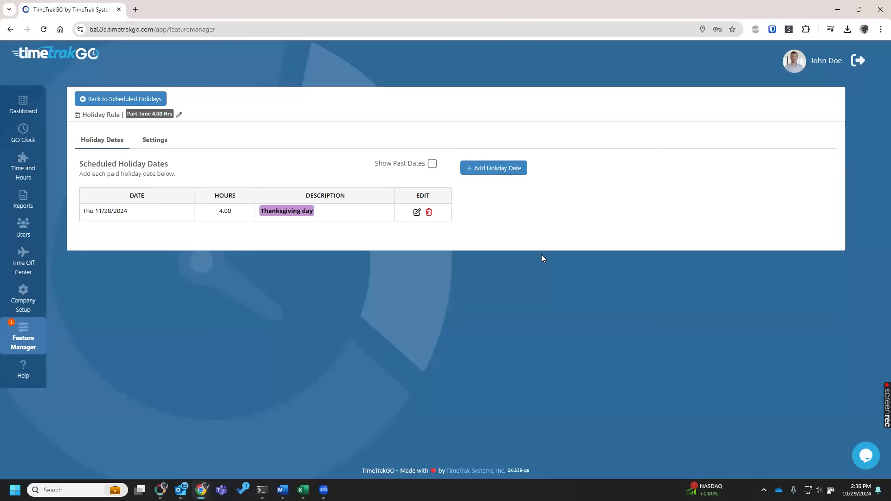
# Return to the holiday rule list and view the Thanksgiving entry of the Hourly Holidays rule.
pyautogui.click(140, 100)
pyautogui.moveTo(299, 180); pyautogui.dragTo(250, 186)
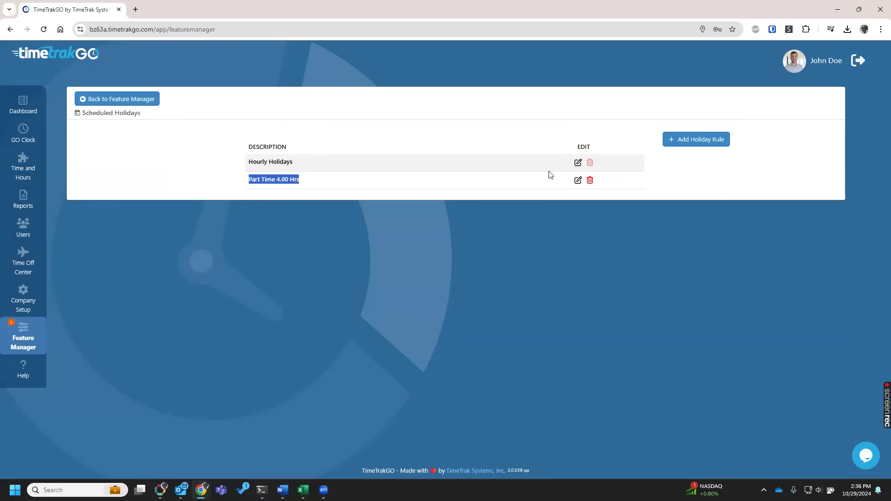
pyautogui.click(578, 162)
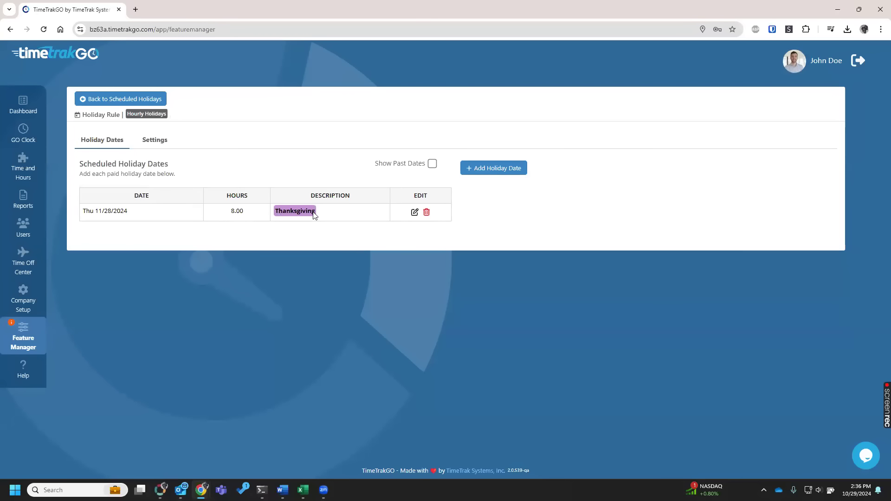
pyautogui.click(414, 212)
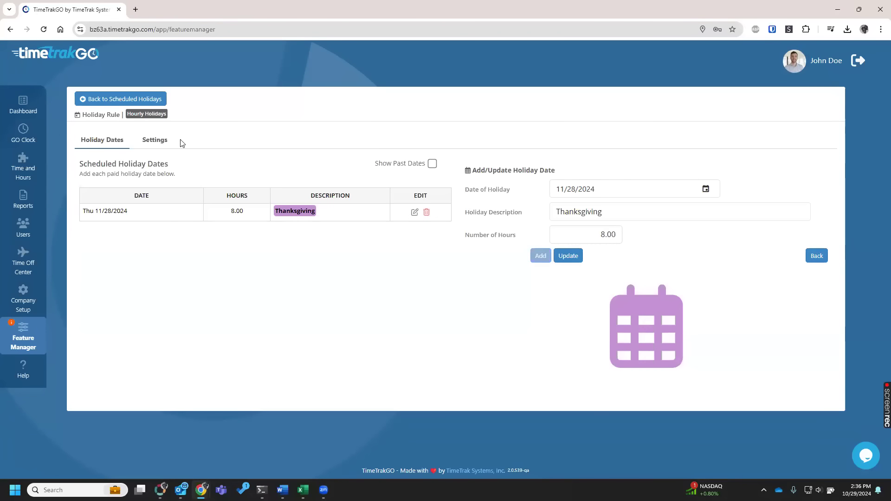
# Require minimum seniority for the Hourly Holidays rule and set the minimum seniority days to 90.
pyautogui.click(162, 141)
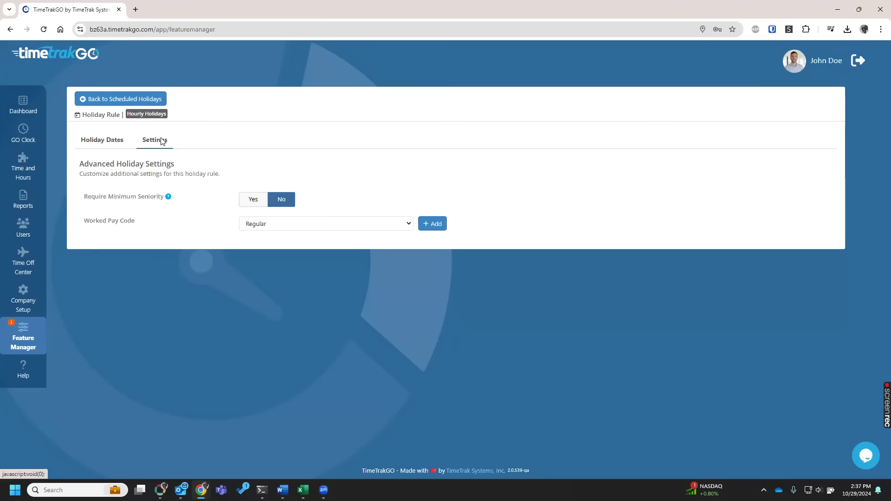
pyautogui.click(244, 200)
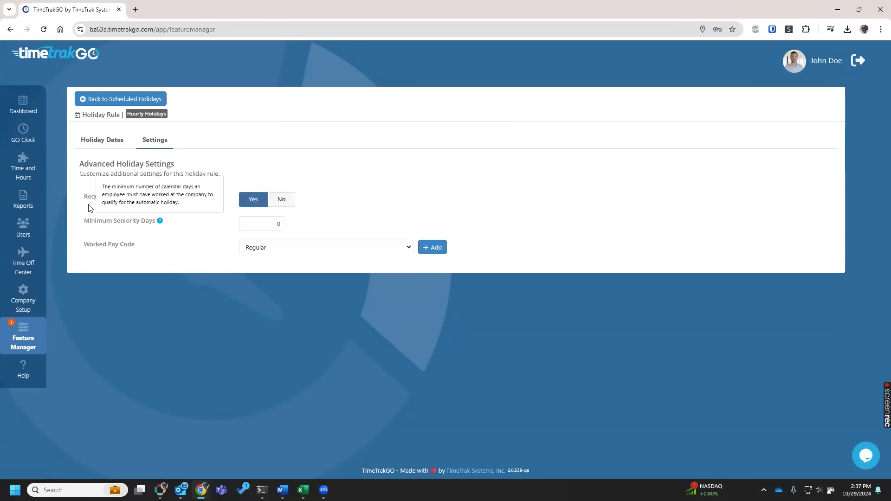
pyautogui.click(281, 224)
pyautogui.moveTo(307, 224); pyautogui.dragTo(295, 208)
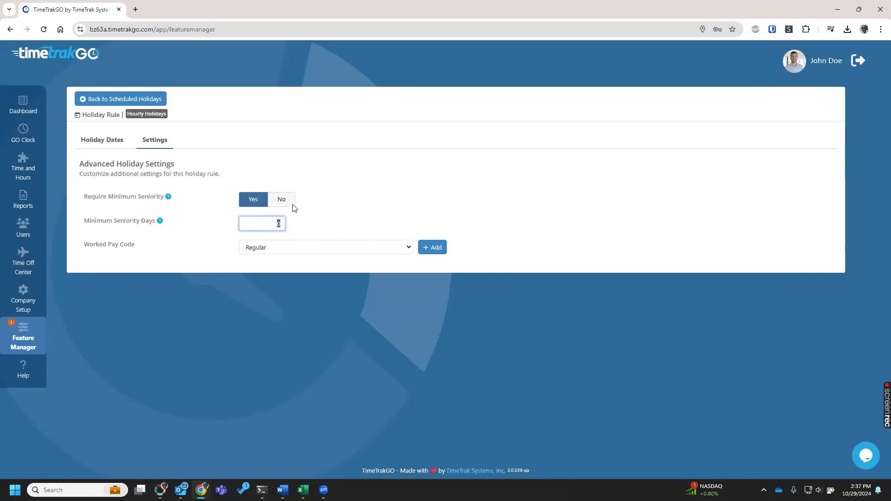
pyautogui.write('90')
pyautogui.click(358, 198)
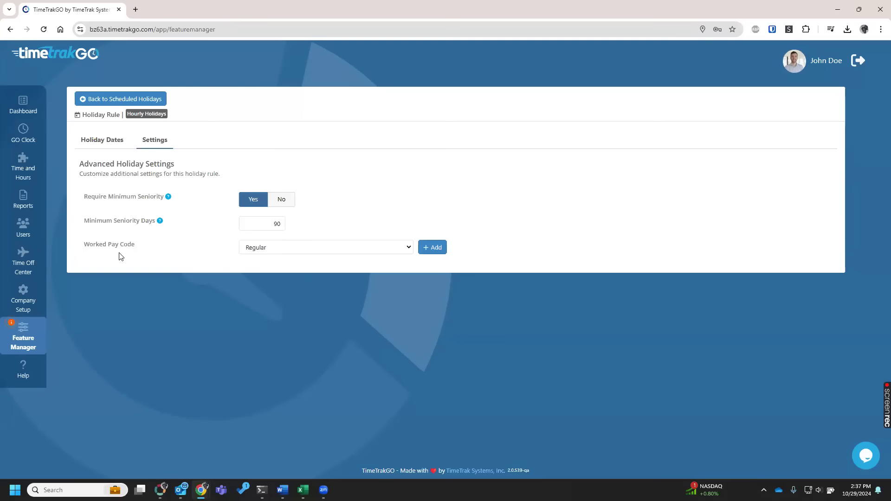
# Set the Hourly Holidays rule's worked pay code to Overtime, revisit its holiday dates, and return to the rule list.
pyautogui.click(399, 248)
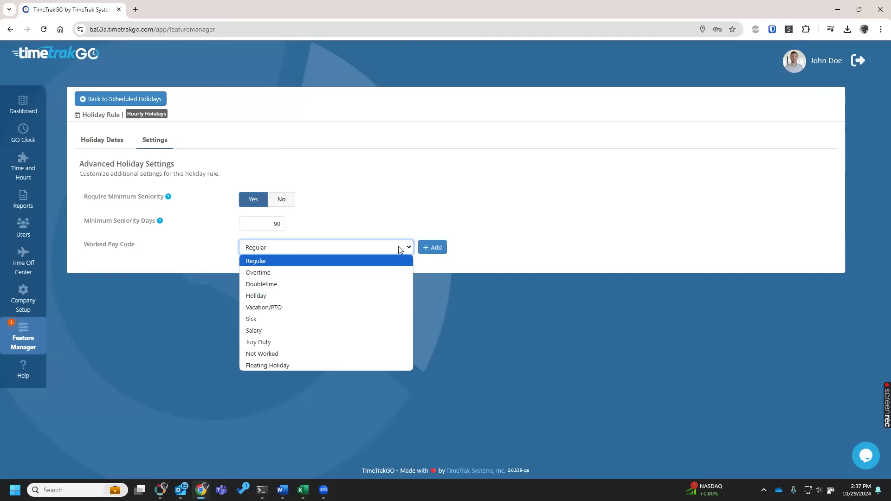
pyautogui.click(342, 274)
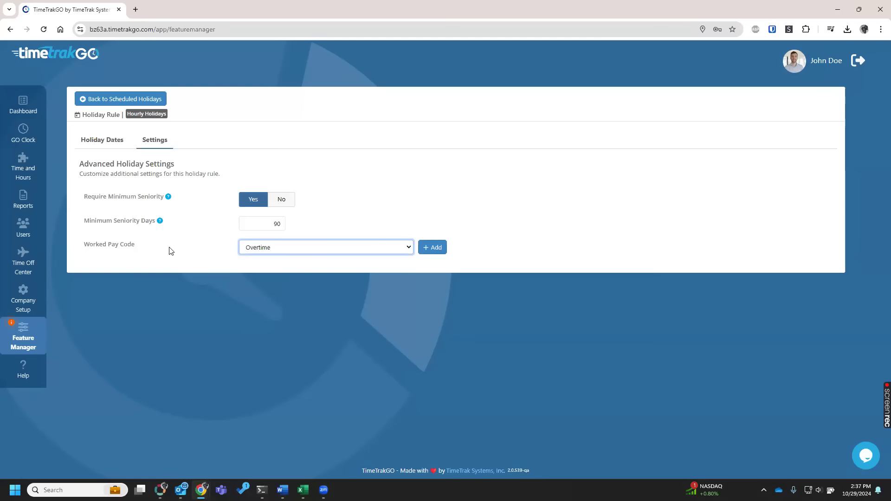
pyautogui.click(111, 143)
pyautogui.doubleClick(621, 238)
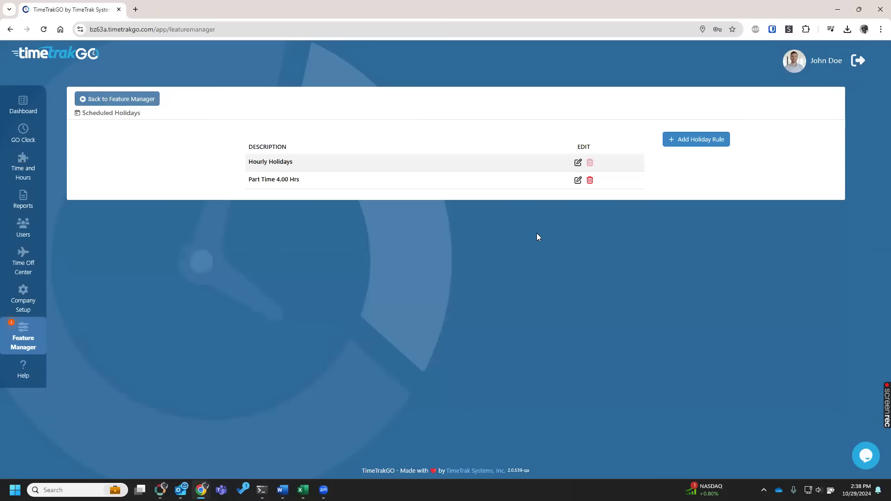
# In the Part Time 4.00 Hrs rule, update the Thanksgiving day holiday to 0.00 hours.
pyautogui.click(578, 181)
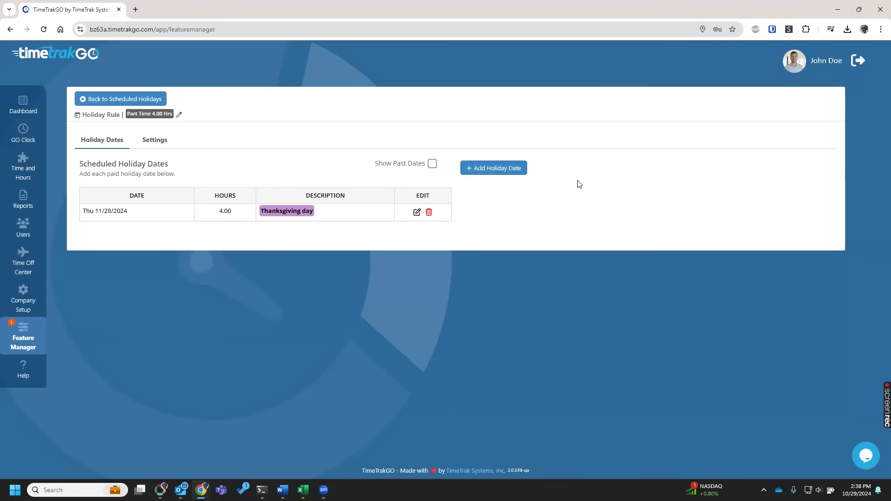
pyautogui.click(417, 212)
pyautogui.moveTo(586, 236); pyautogui.dragTo(751, 231)
pyautogui.write('0')
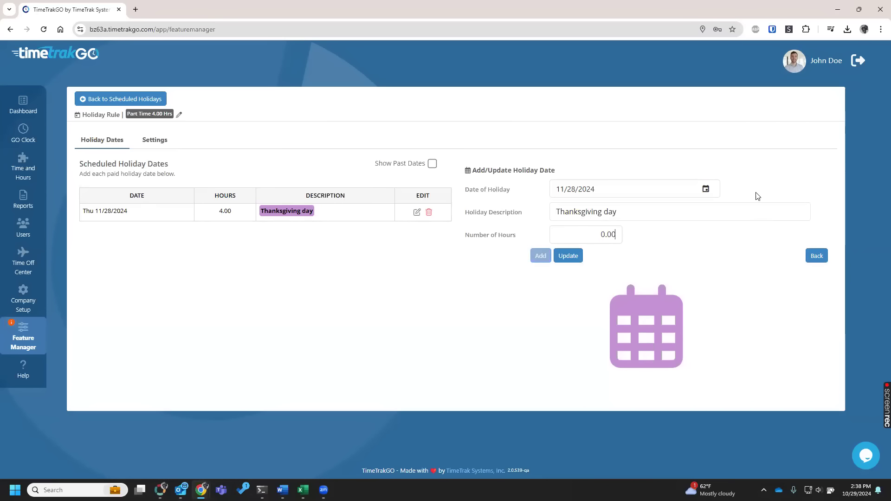
pyautogui.click(578, 258)
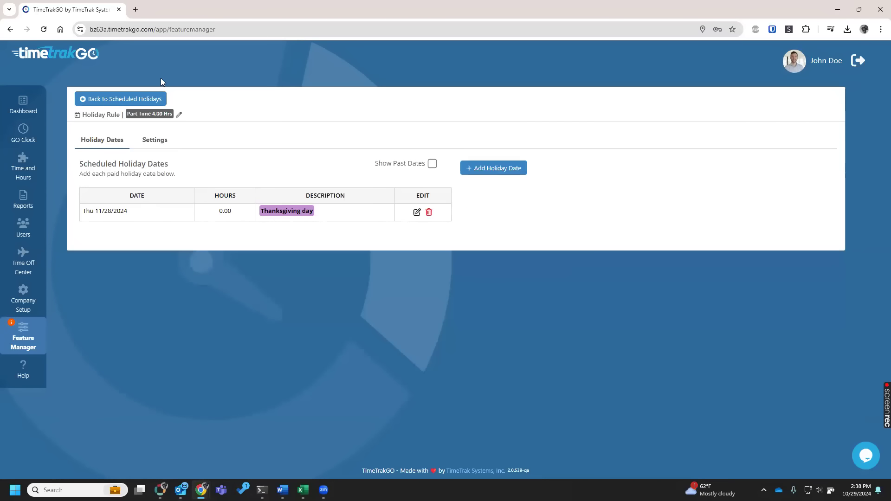
# Change the worked pay code in the Part Time 4.00 Hrs rule's advanced settings and return to the rule list.
pyautogui.click(153, 140)
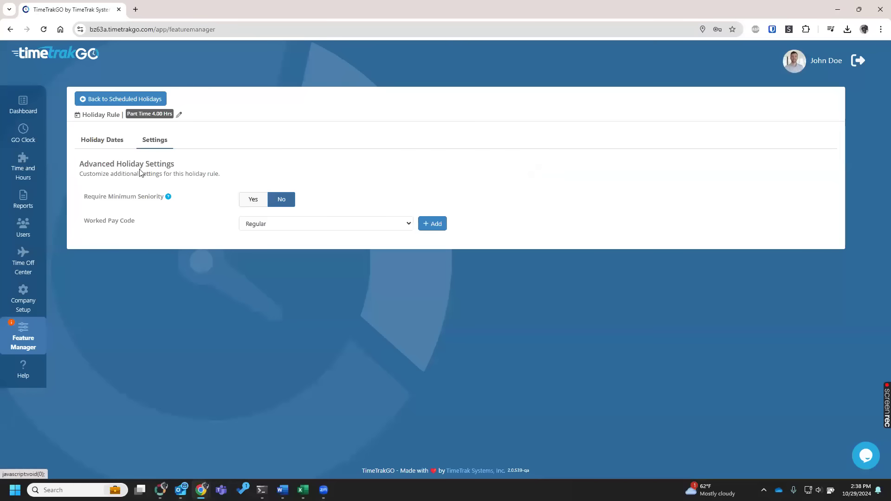
pyautogui.click(275, 225)
pyautogui.click(269, 249)
pyautogui.click(182, 233)
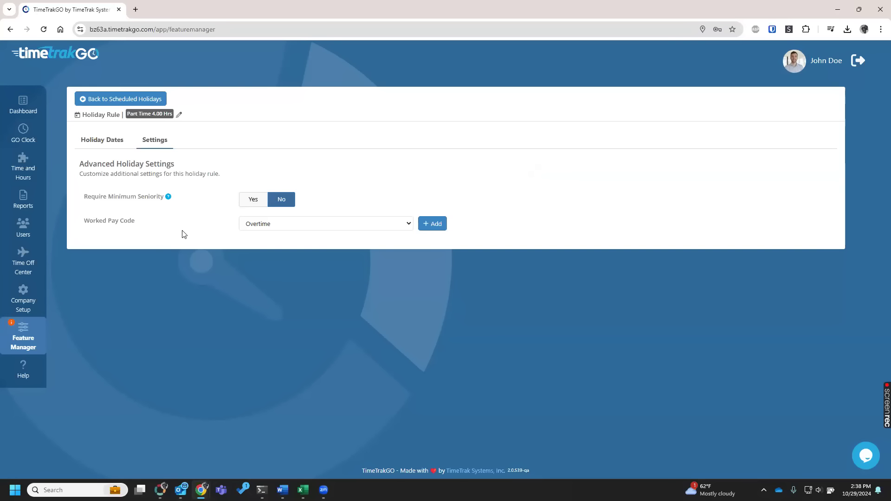
pyautogui.click(110, 100)
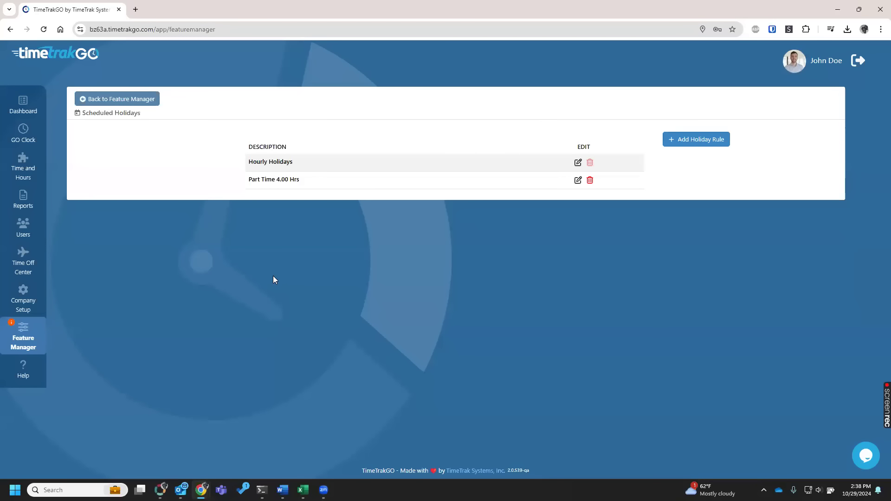
# Return to Feature Manager and highlight the Time Off Requests feature title under PTO Options.
pyautogui.click(134, 98)
pyautogui.scroll(-1, 143, 339)
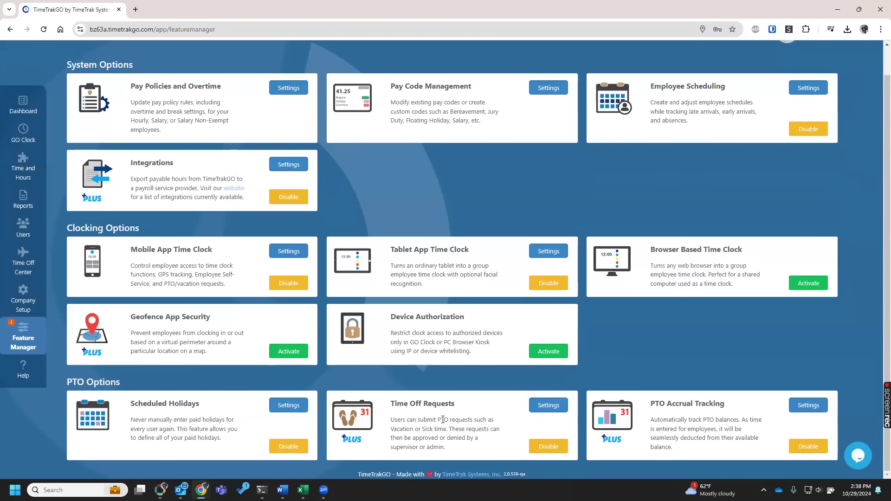
pyautogui.moveTo(455, 403); pyautogui.dragTo(392, 407)
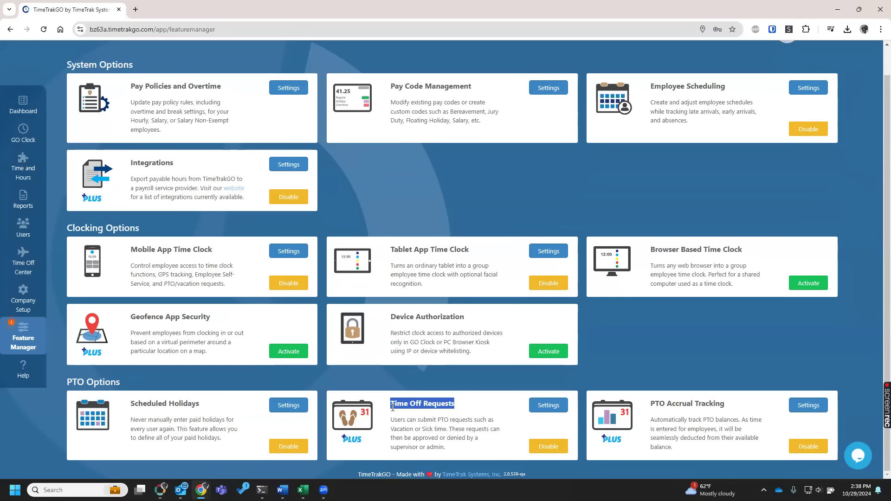
pyautogui.click(425, 437)
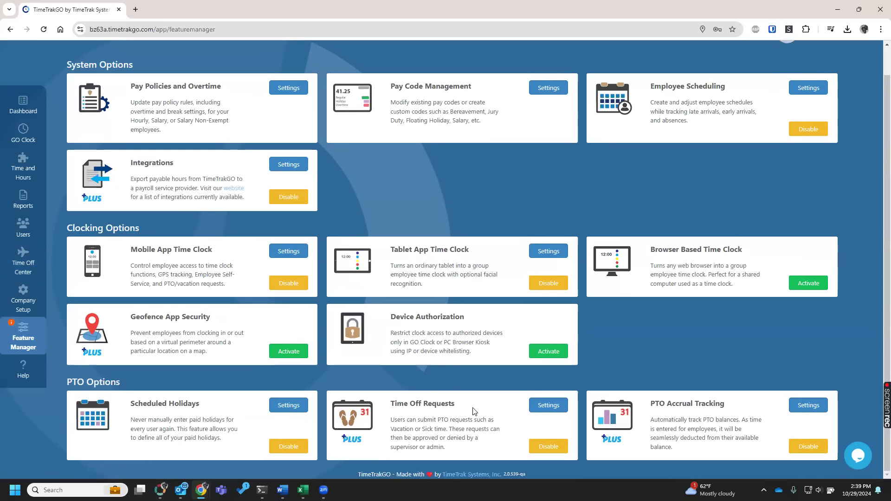
# In the Time Off Center, browse the PTO calendar and its group filter, and view a blank time off request before returning to Feature Manager.
pyautogui.click(13, 270)
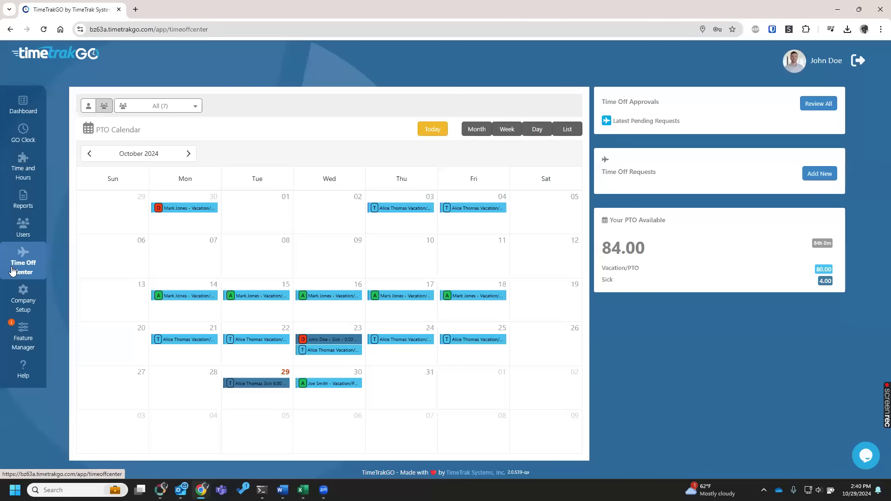
pyautogui.click(89, 155)
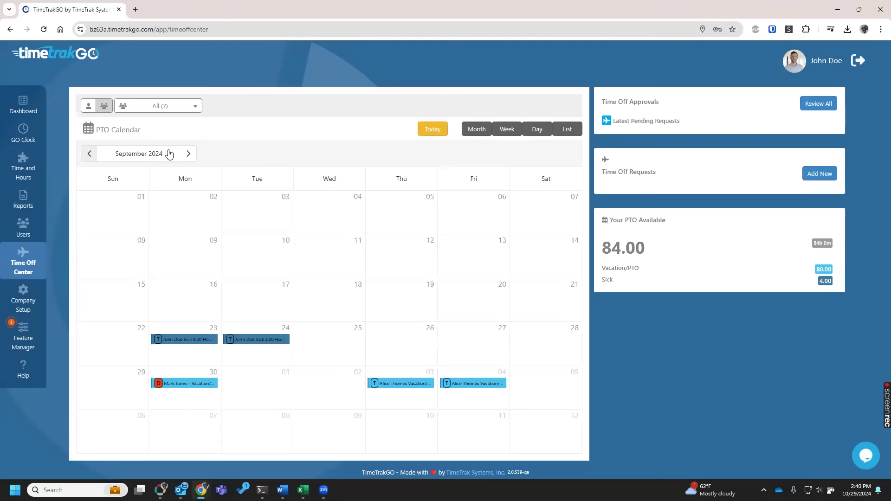
pyautogui.click(189, 157)
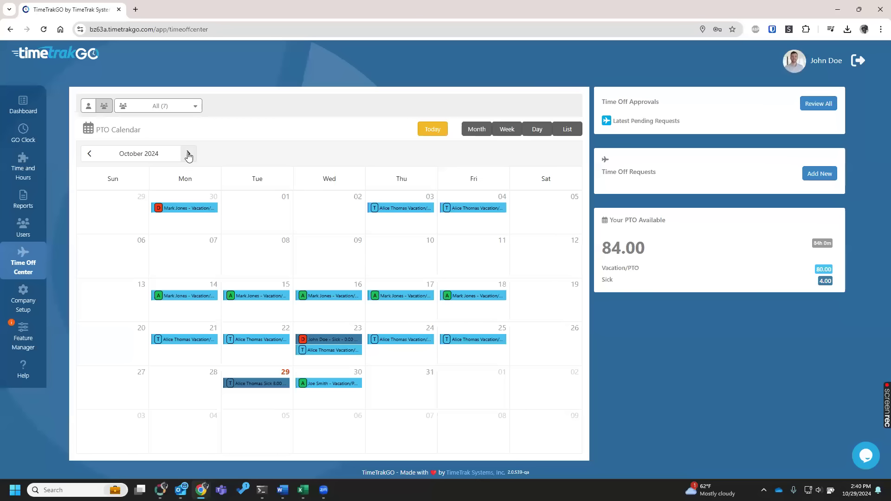
pyautogui.click(185, 107)
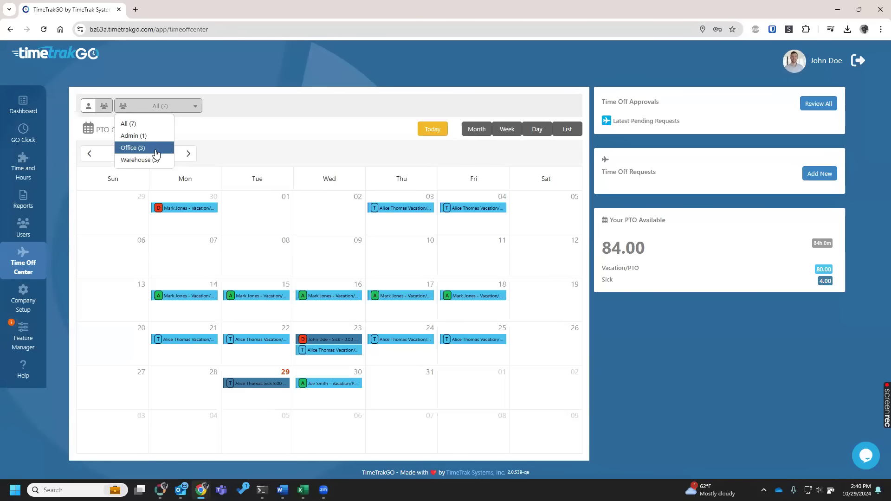
pyautogui.click(353, 106)
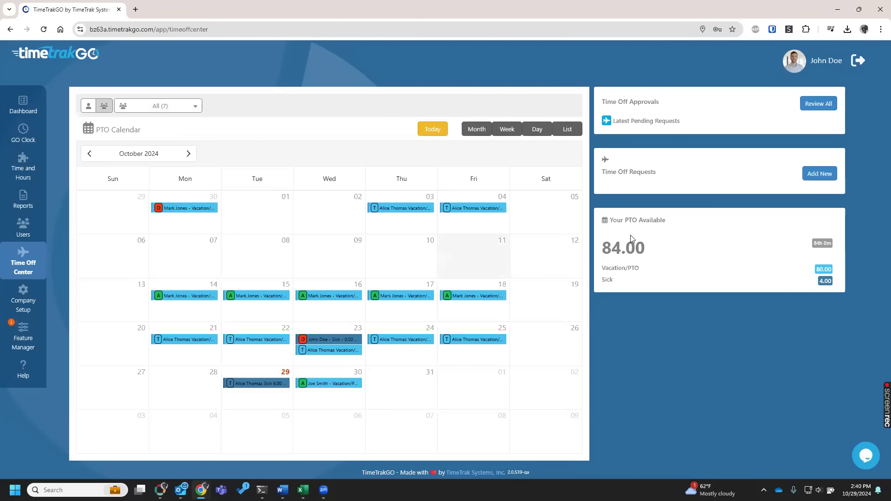
pyautogui.click(813, 174)
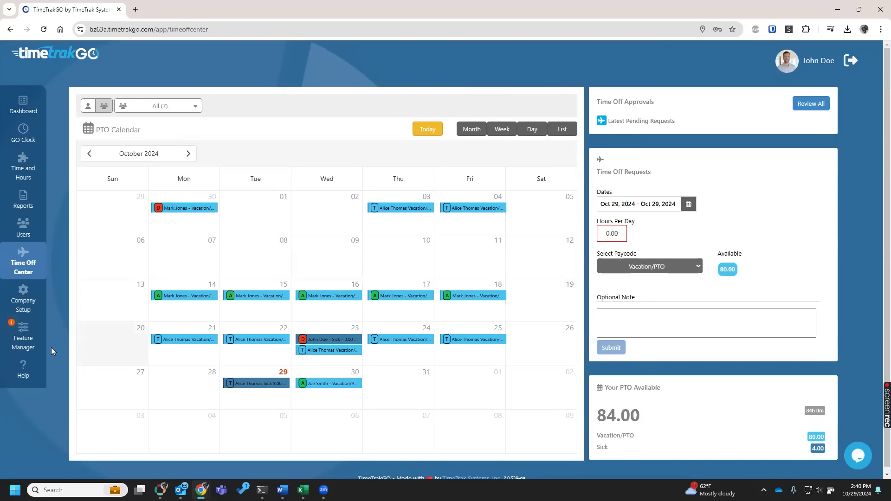
pyautogui.click(27, 349)
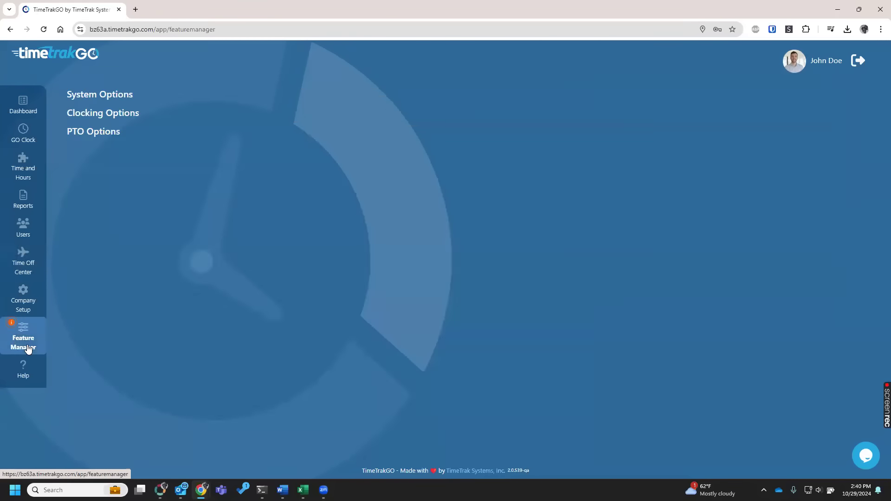
# Highlight the PTO Accrual Tracking feature title, view the available PTO in Time and Hours, and return to Feature Manager.
pyautogui.scroll(-1, 606, 362)
pyautogui.doubleClick(657, 403)
pyautogui.moveTo(701, 399); pyautogui.dragTo(730, 416)
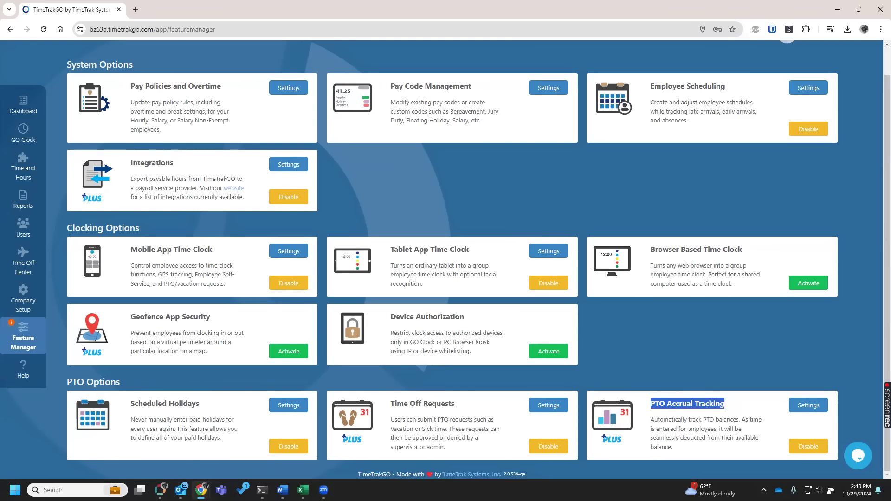
pyautogui.click(24, 166)
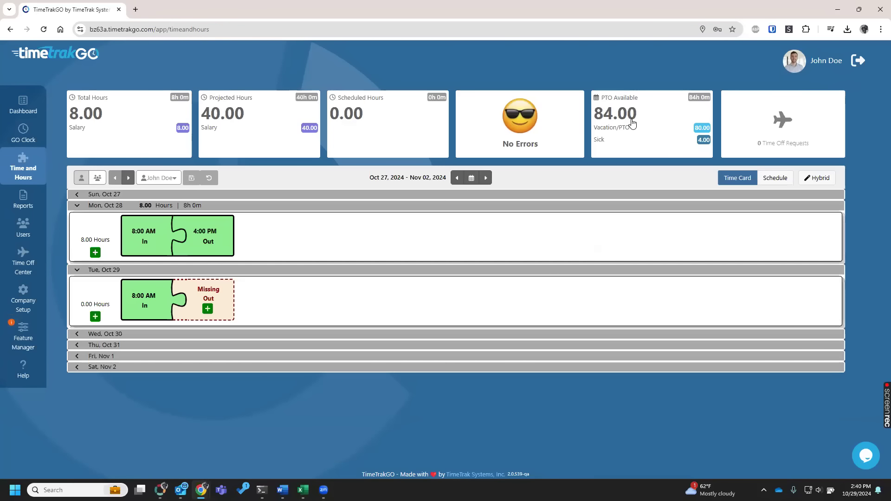
pyautogui.click(37, 340)
pyautogui.scroll(-1, 682, 364)
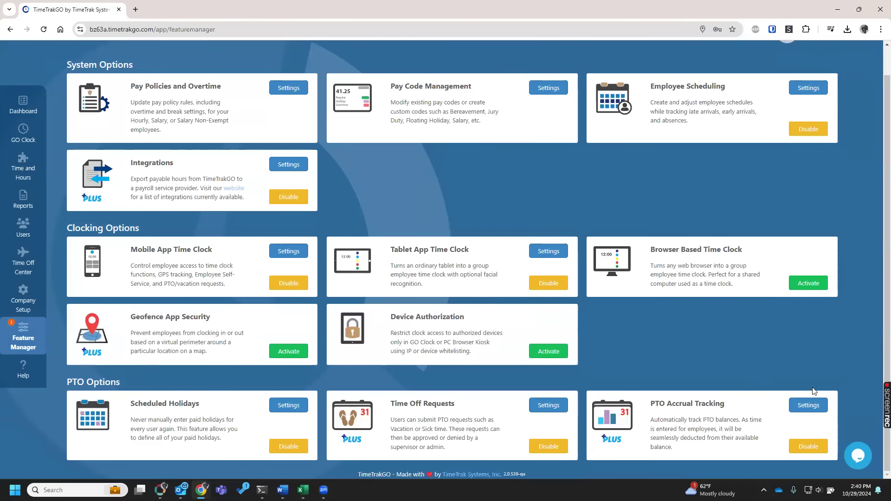
# Open the PTO Accrual Tracking settings, show Employee Accruals for a single user, and highlight the Vacation/PTO pay code.
pyautogui.click(808, 405)
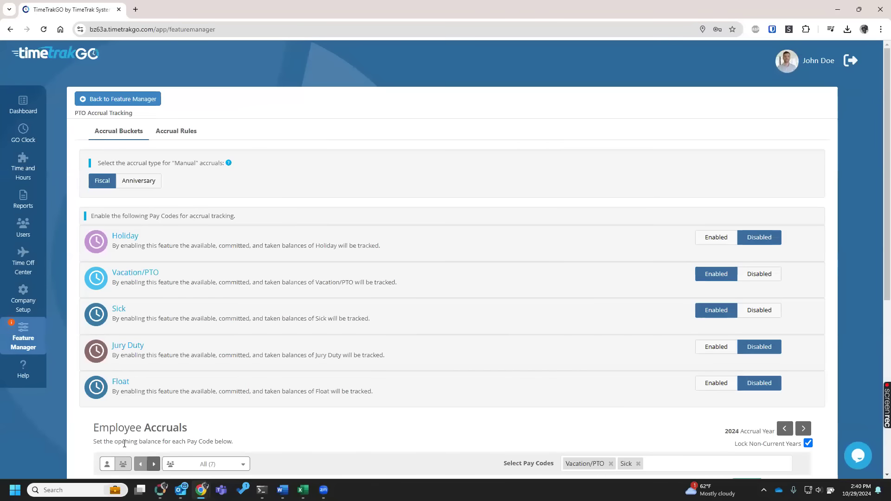
pyautogui.click(107, 464)
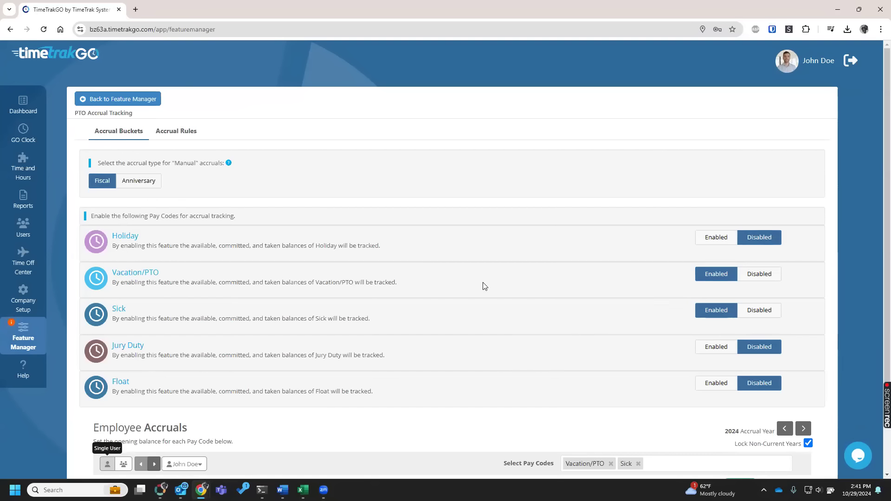
pyautogui.moveTo(170, 273); pyautogui.dragTo(113, 275)
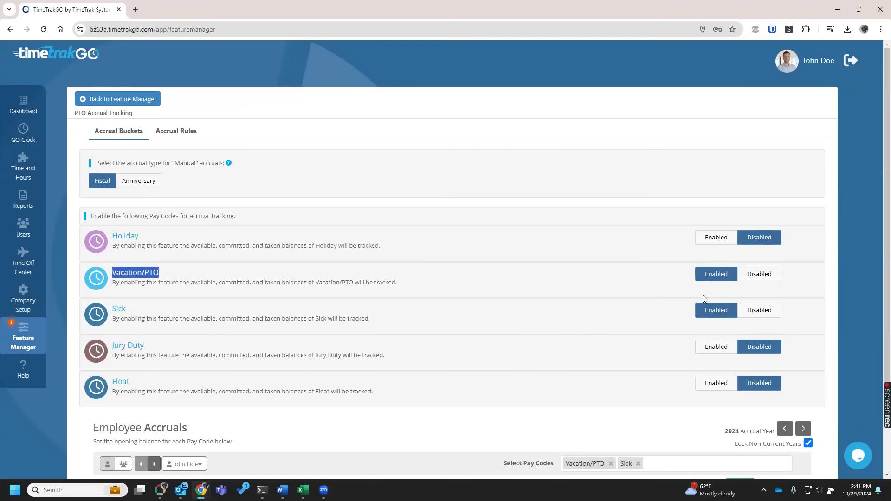
pyautogui.scroll(-2, 517, 332)
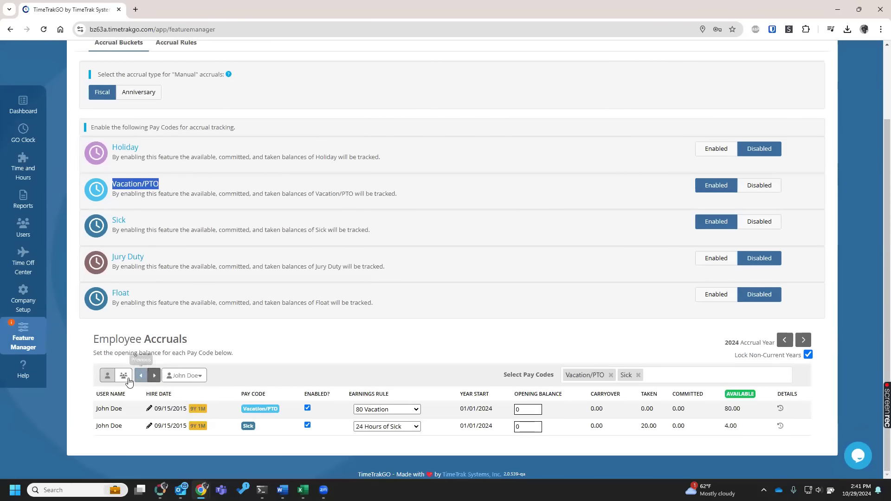
# Review Employee Accruals for the whole group and switch back to the single-user view.
pyautogui.click(129, 381)
pyautogui.scroll(-2, 240, 464)
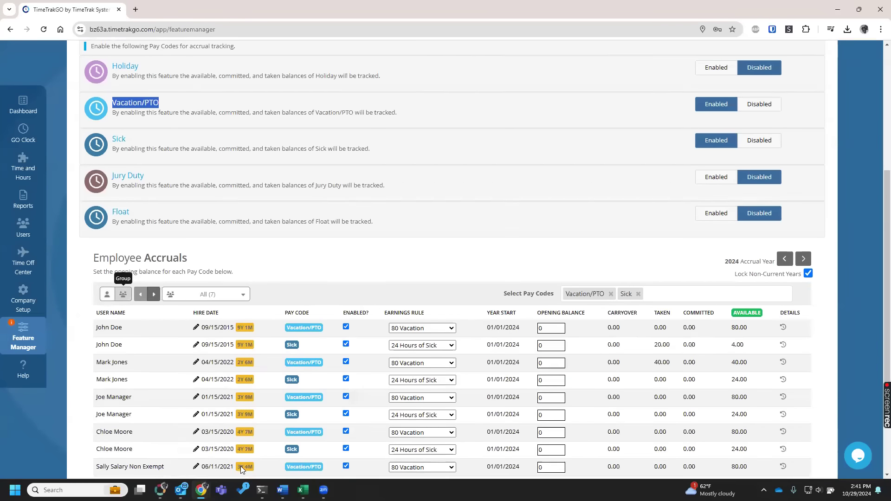
pyautogui.scroll(-1, 241, 466)
pyautogui.click(106, 236)
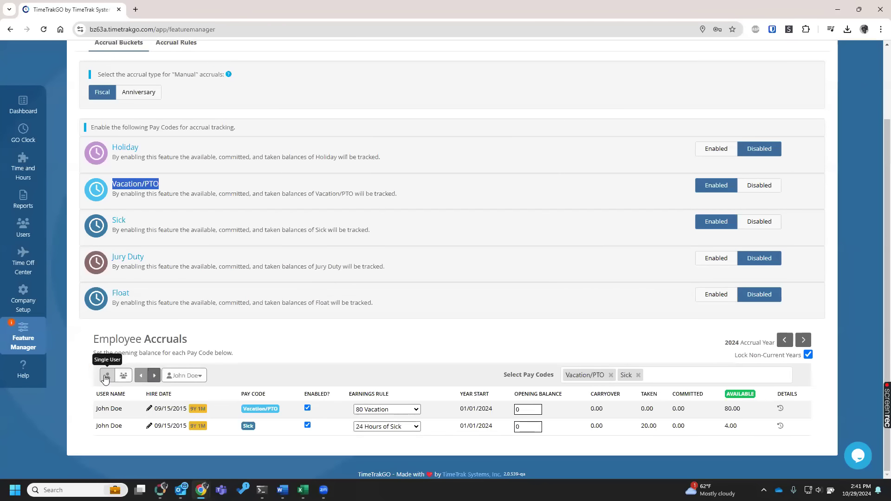
# Show the Employee Accruals of the fourth employee in the user list.
pyautogui.scroll(2, 282, 383)
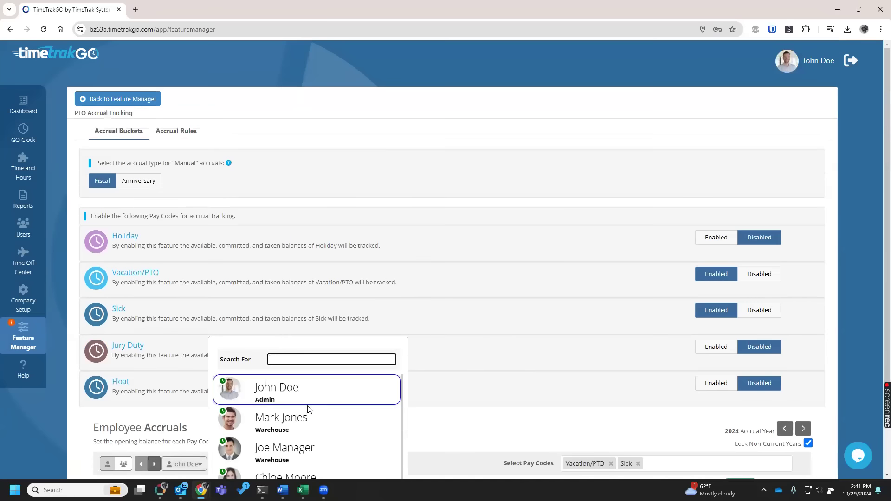
pyautogui.tripleClick(315, 398)
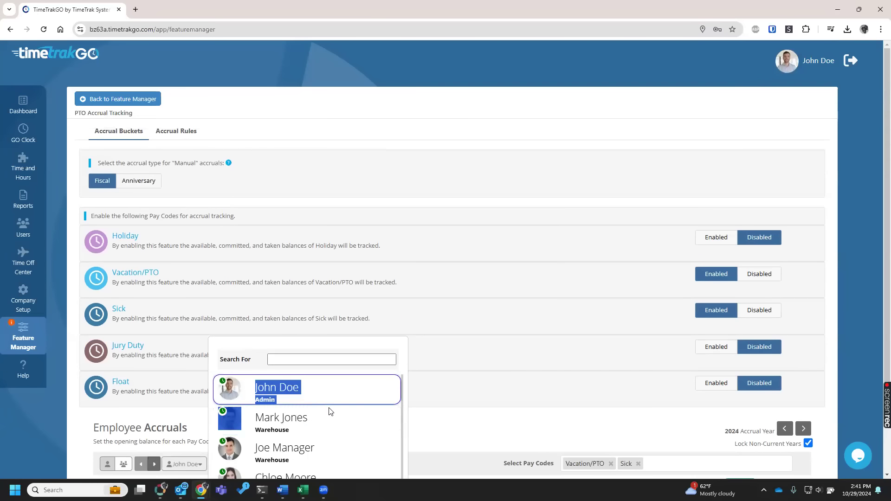
pyautogui.click(316, 472)
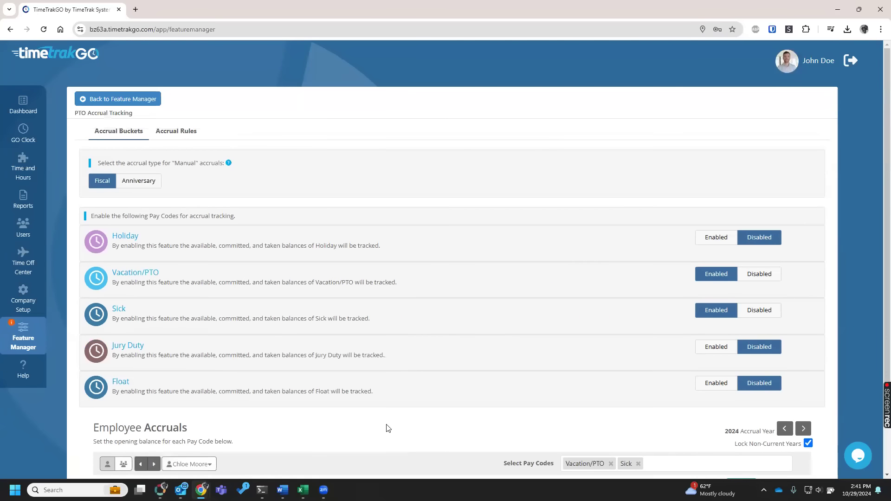
pyautogui.scroll(-2, 385, 425)
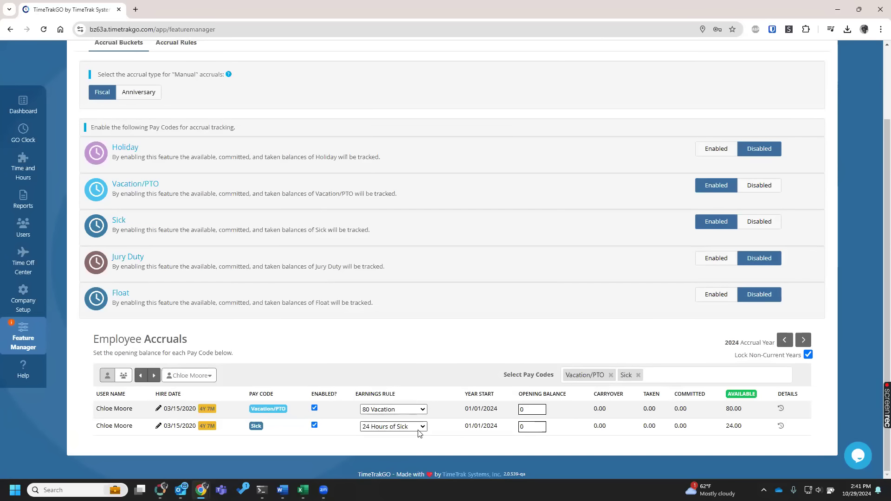
# Set the employee's Vacation/PTO earnings rule to Manual with an opening balance of 120.
pyautogui.click(420, 410)
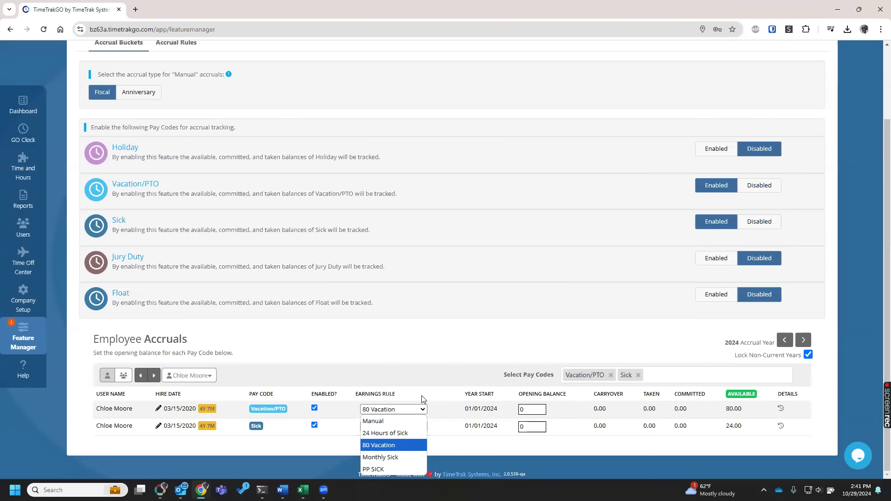
pyautogui.click(388, 421)
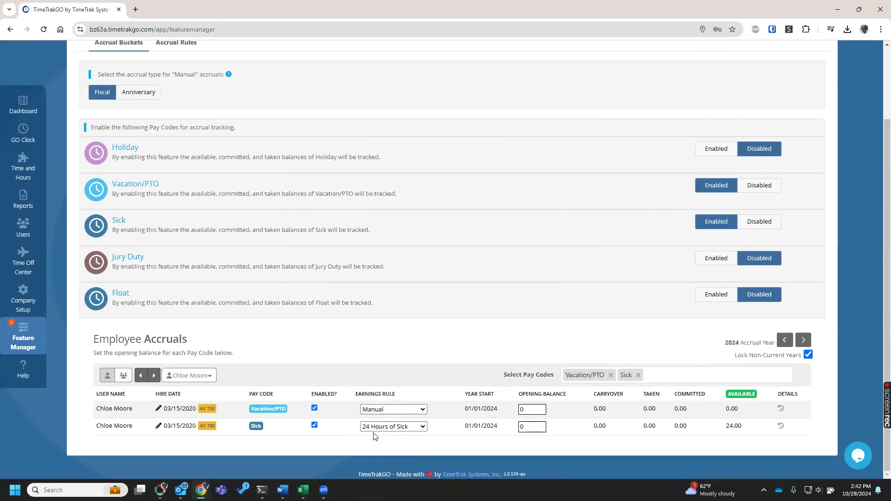
pyautogui.click(525, 410)
pyautogui.write('120')
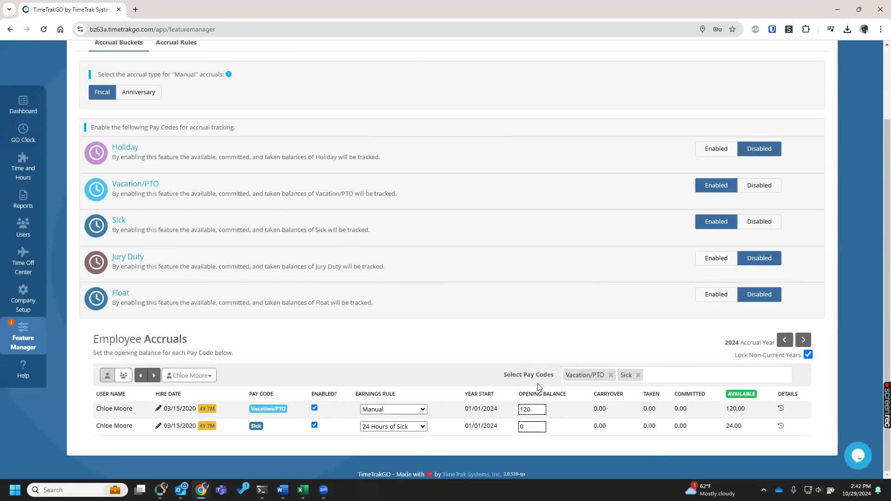
# Restore the Vacation/PTO opening balance to 0 and the earnings rule to 80 Vacation, and highlight the available balance.
pyautogui.moveTo(540, 411); pyautogui.dragTo(470, 405)
pyautogui.write('0')
pyautogui.click(417, 410)
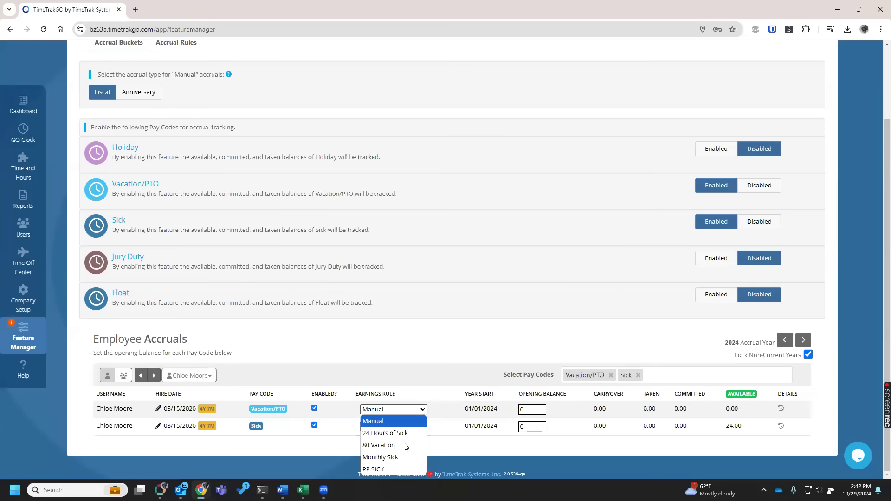
pyautogui.click(398, 447)
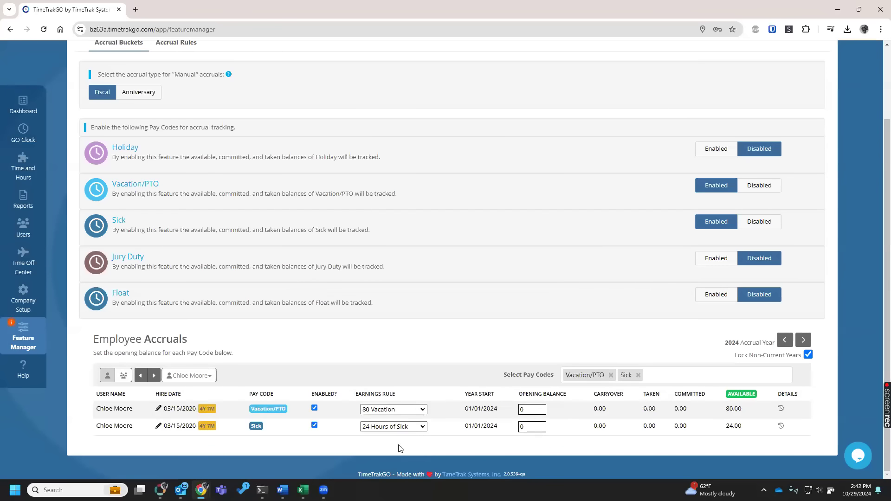
pyautogui.moveTo(713, 412); pyautogui.dragTo(715, 413)
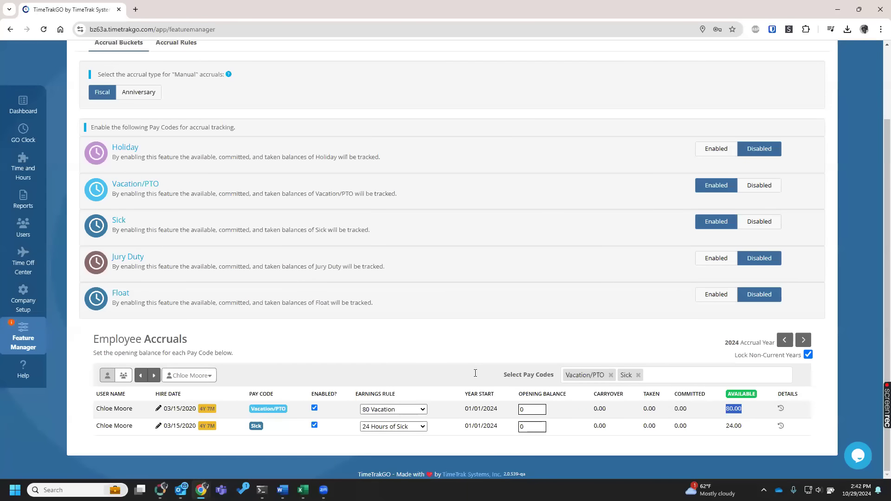
# In Accrual Rules, examine the accrual type and update period choices of a new rule, and close the form without adding it.
pyautogui.scroll(2, 185, 143)
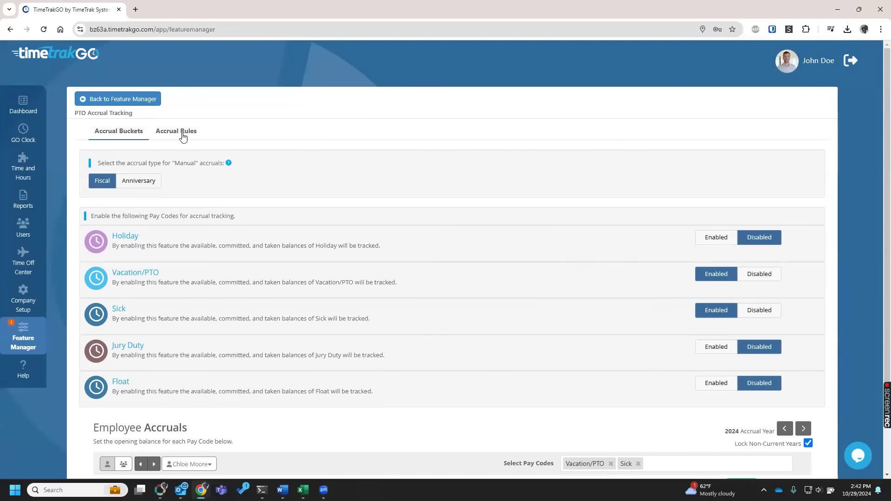
pyautogui.click(182, 135)
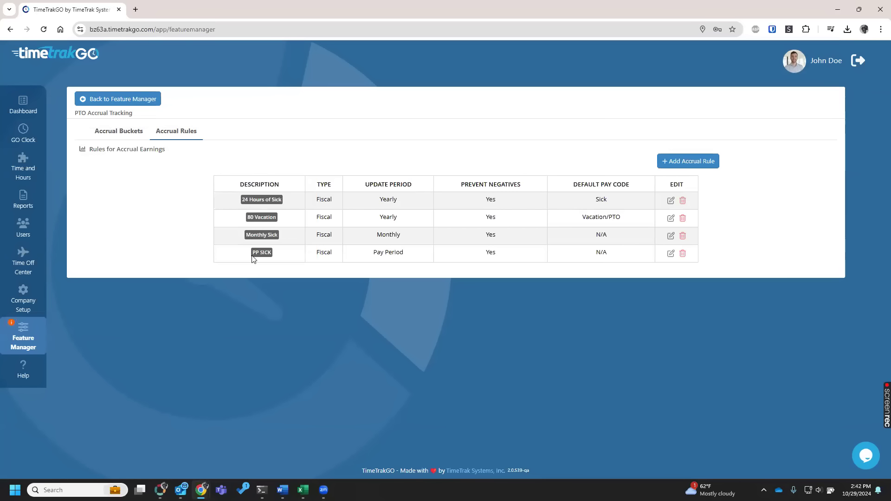
pyautogui.click(689, 162)
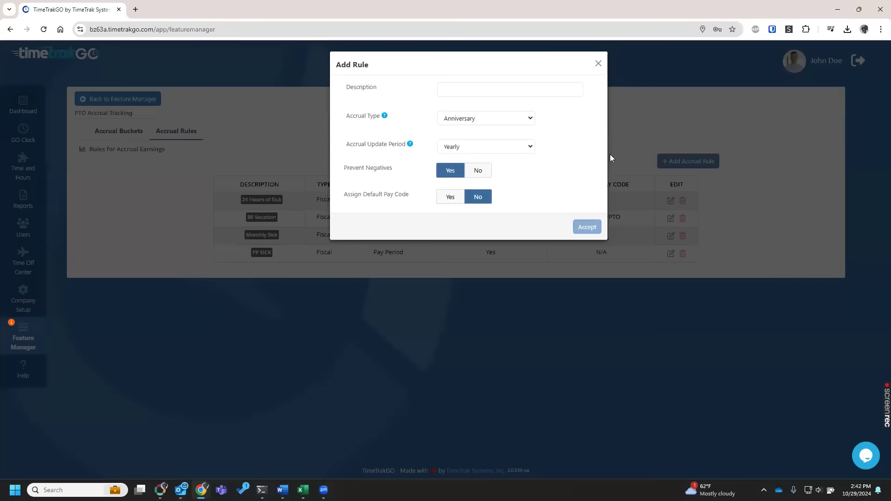
pyautogui.click(513, 120)
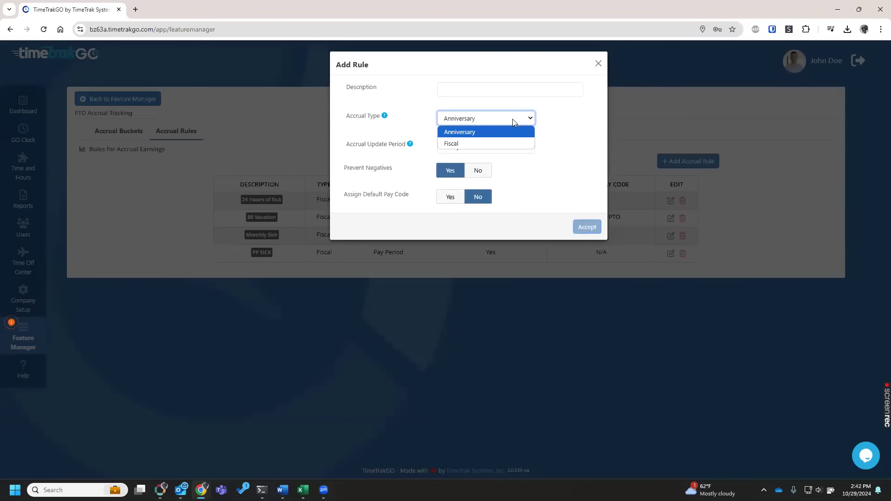
pyautogui.click(577, 112)
pyautogui.click(528, 147)
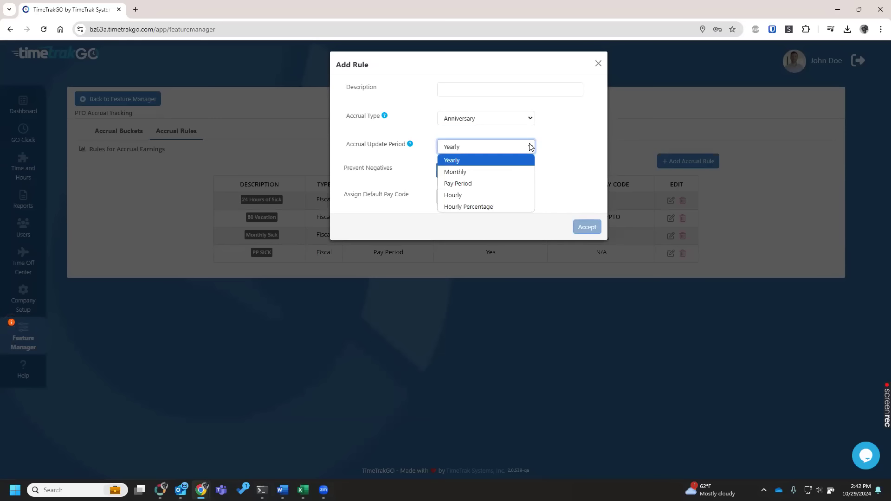
pyautogui.click(571, 139)
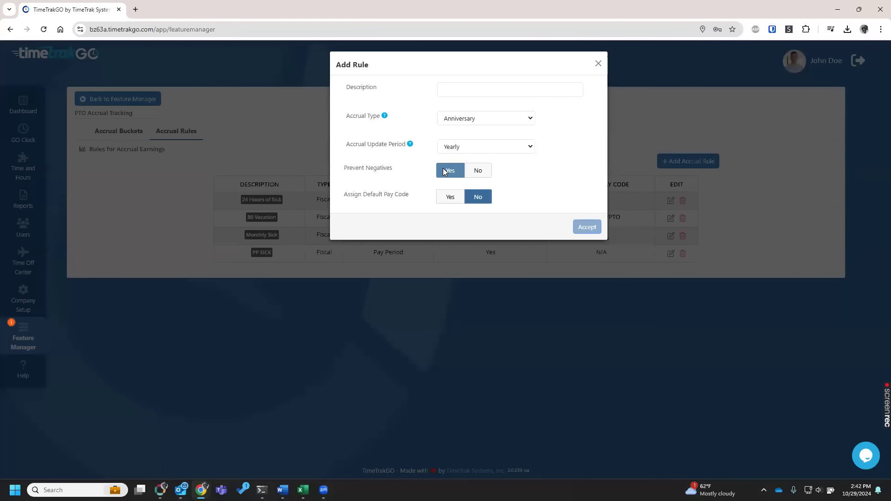
pyautogui.click(598, 63)
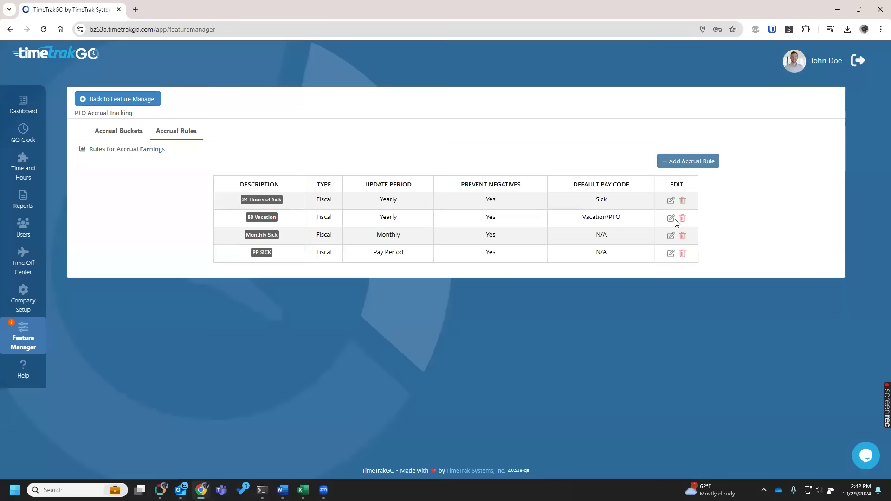
# Enable Use Accrual Levels in the 80 Vacation accrual rule and return to Feature Manager.
pyautogui.click(674, 219)
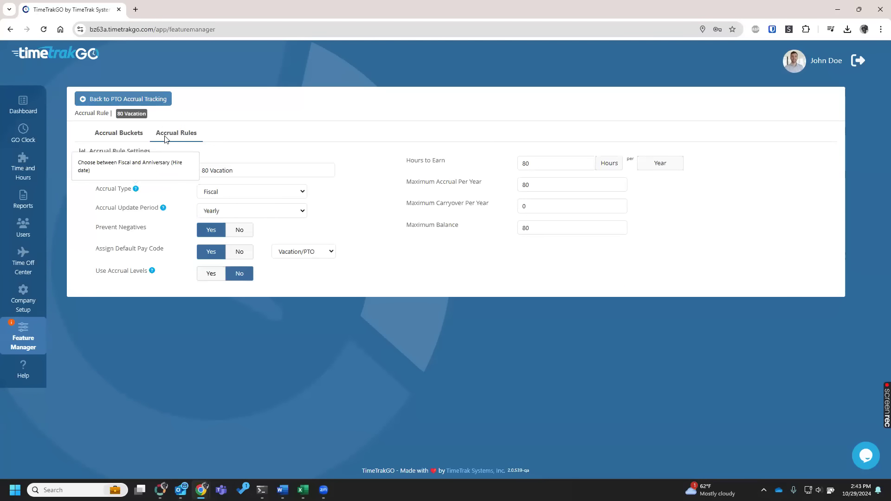
pyautogui.moveTo(96, 278); pyautogui.dragTo(181, 278)
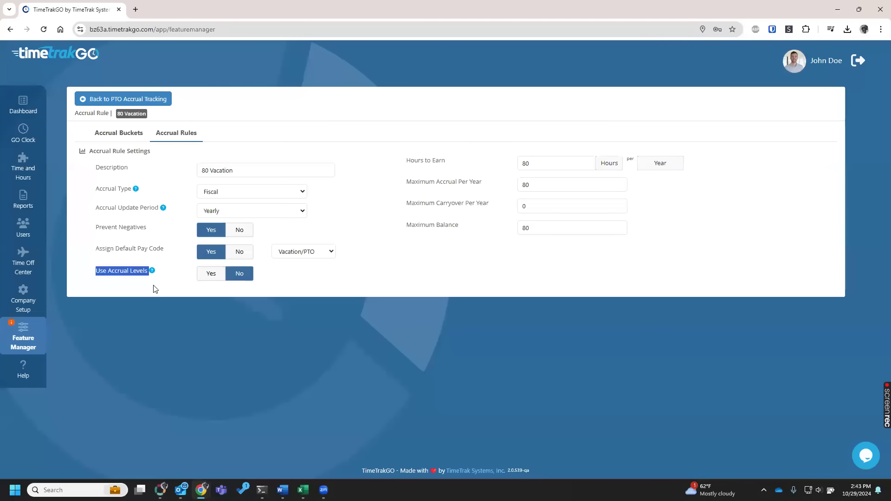
pyautogui.click(201, 273)
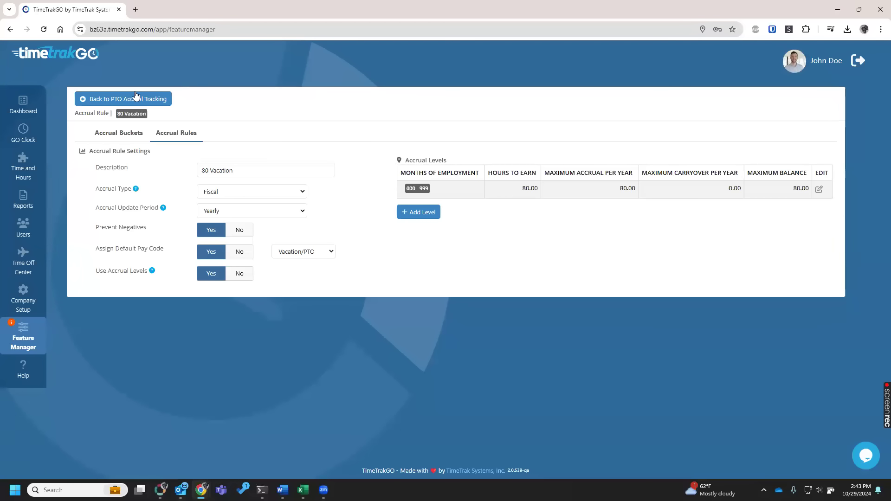
pyautogui.click(117, 99)
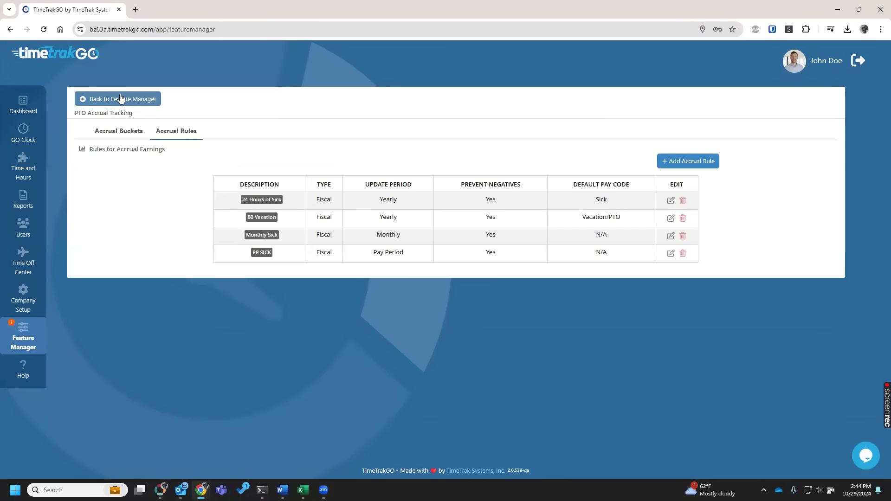
pyautogui.click(121, 98)
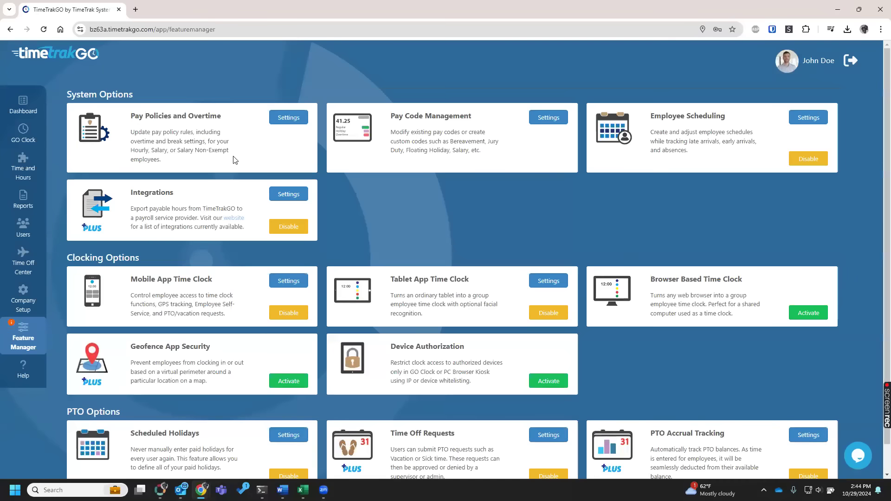
# In Time and Hours, show the schedule alongside the time card and switch to the fourth listed employee, who belongs to Office.
pyautogui.scroll(-1, 251, 235)
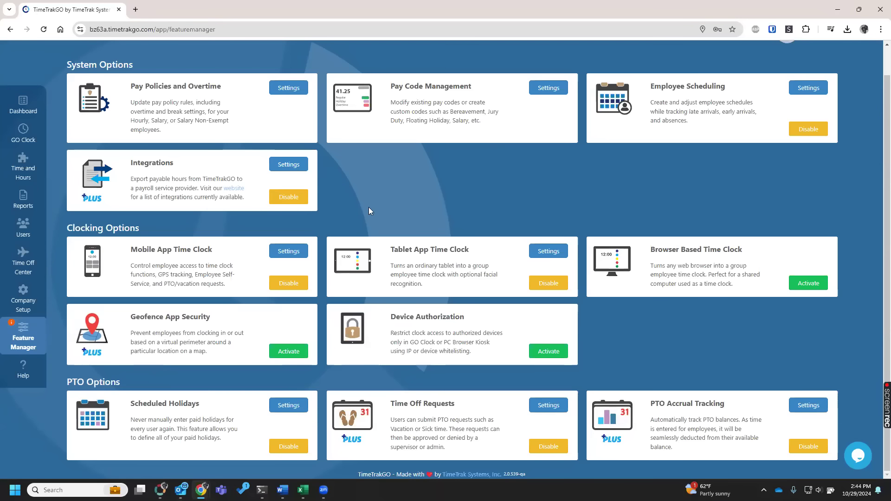
pyautogui.click(15, 176)
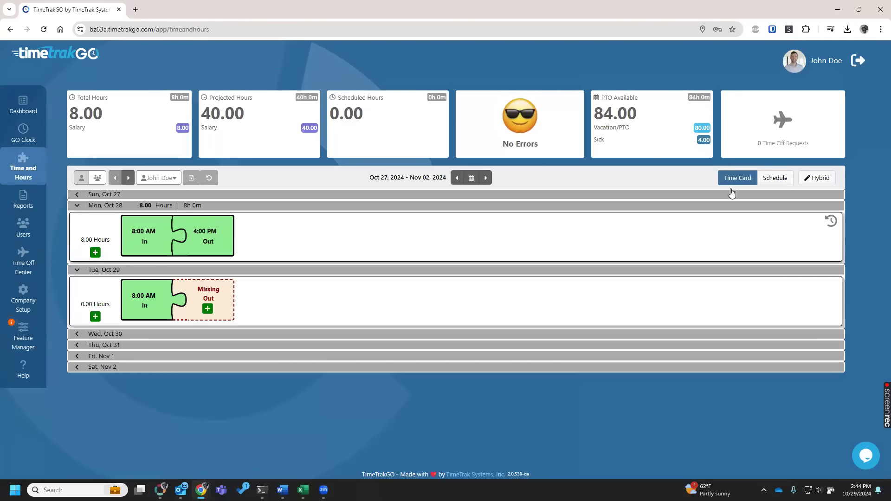
pyautogui.click(768, 178)
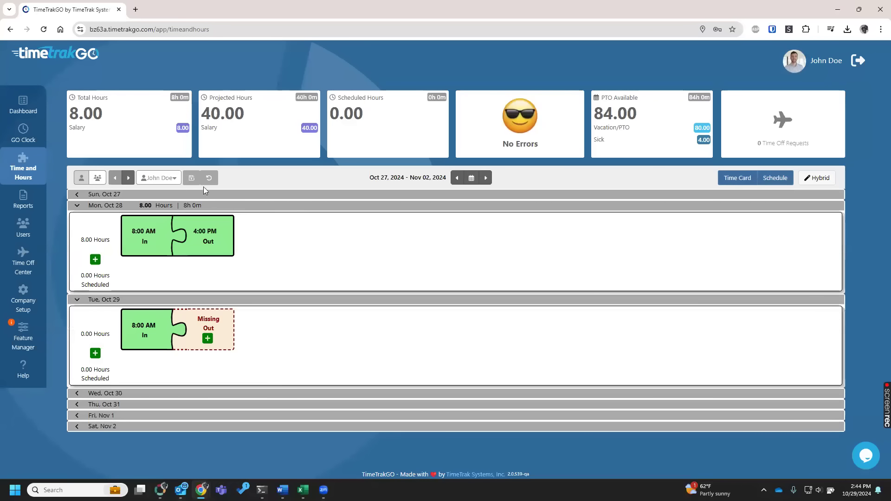
pyautogui.click(172, 180)
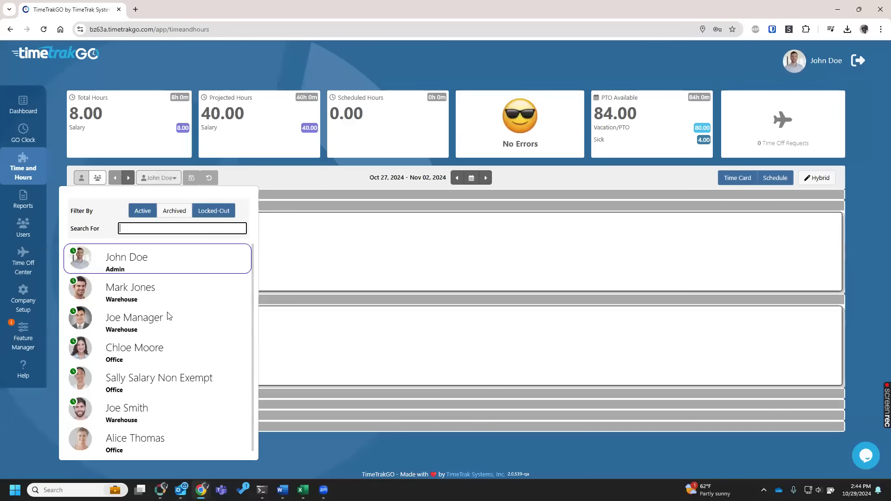
pyautogui.click(167, 353)
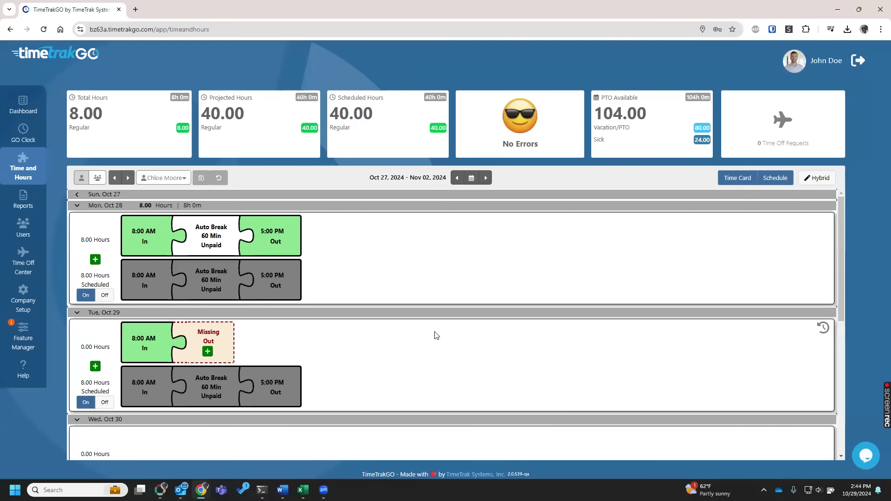
# Change the Monday, Oct 28 clock-in time on the employee's time card to 8:08 AM.
pyautogui.moveTo(162, 252)
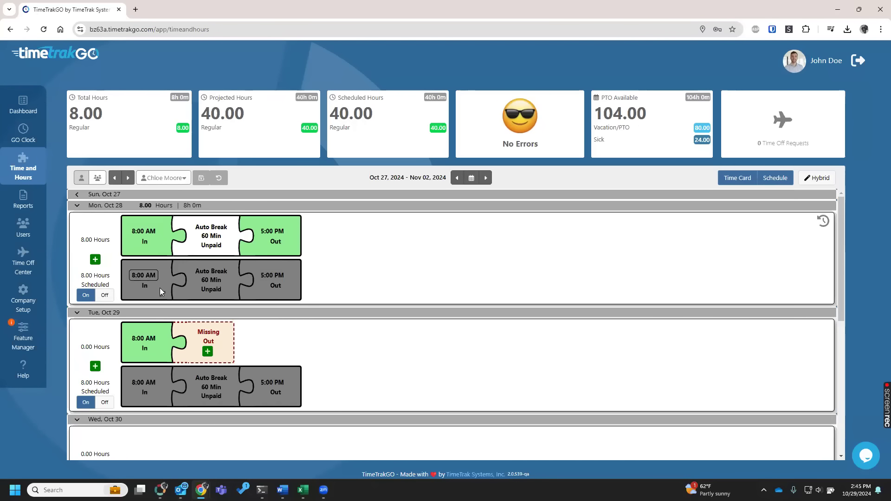
pyautogui.click(142, 232)
pyautogui.write('808')
pyautogui.click(422, 233)
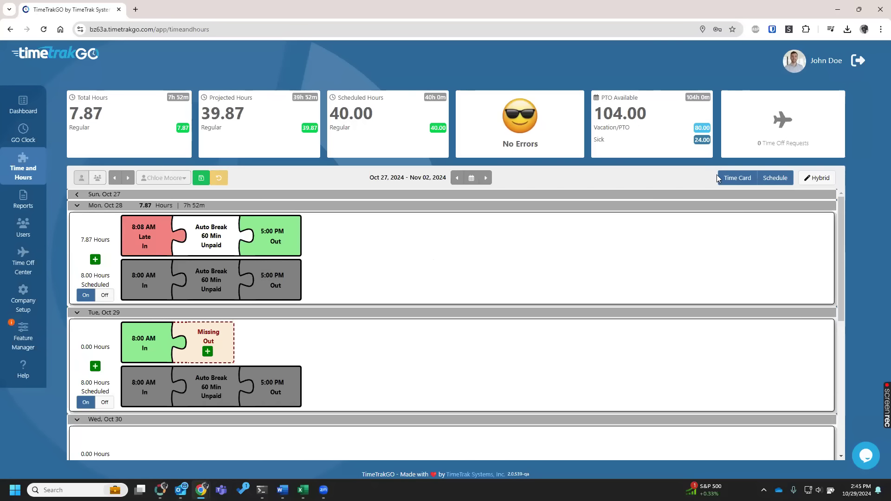
# Compare the week with the schedule hidden, shown alongside the time card, and in Hybrid mode, ending with time card and schedule together.
pyautogui.click(778, 178)
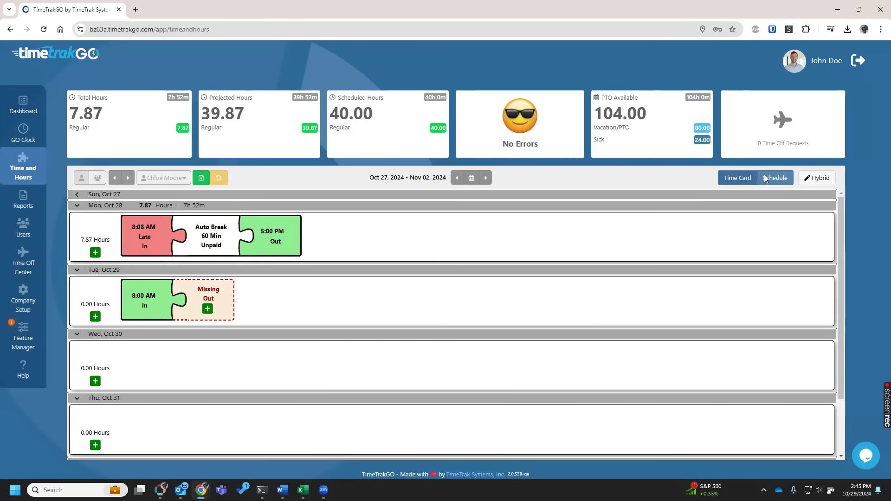
pyautogui.click(737, 181)
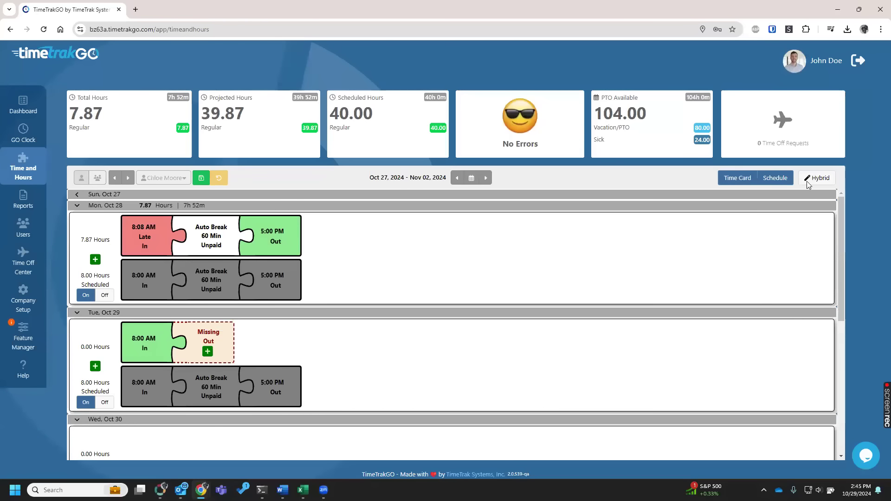
pyautogui.click(818, 179)
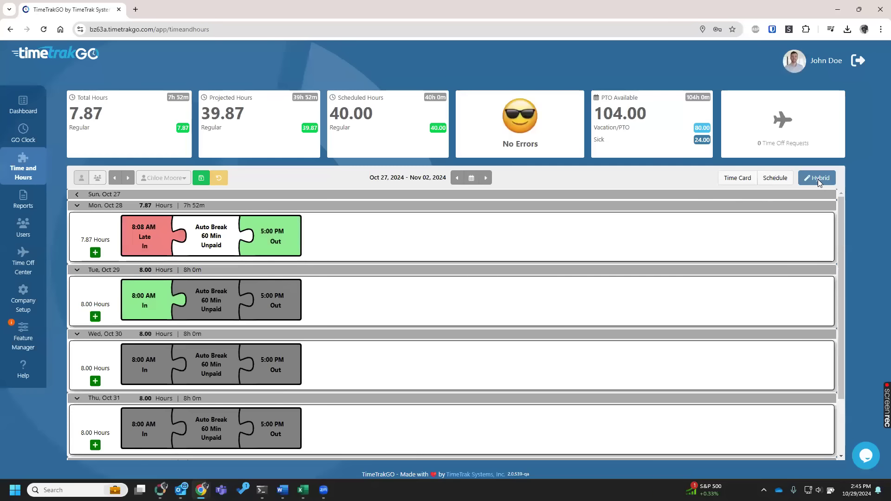
pyautogui.click(776, 179)
pyautogui.click(745, 178)
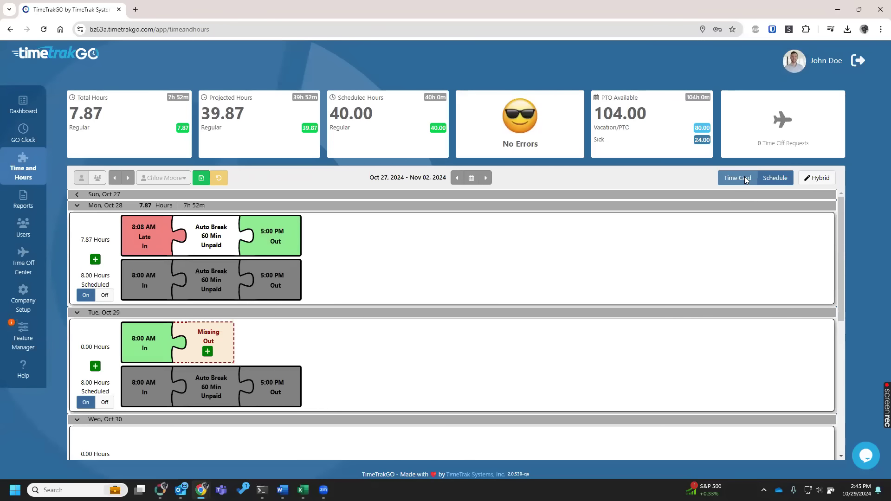
# Turn off the employee's schedule for Wednesday, Oct 30 and save the time card changes.
pyautogui.scroll(-2, 421, 378)
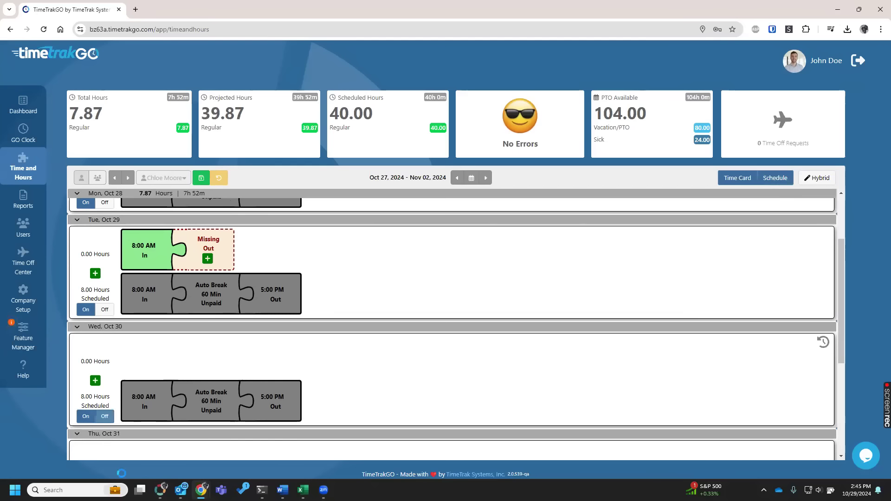
pyautogui.click(105, 416)
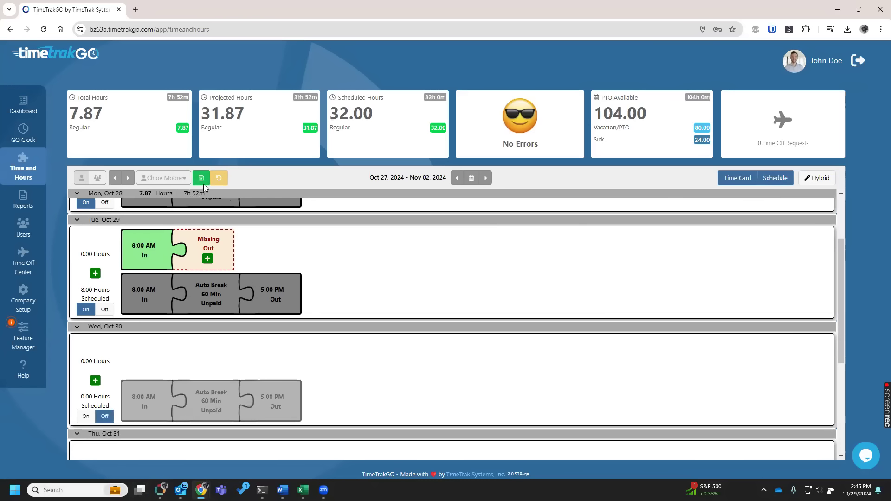
pyautogui.click(201, 178)
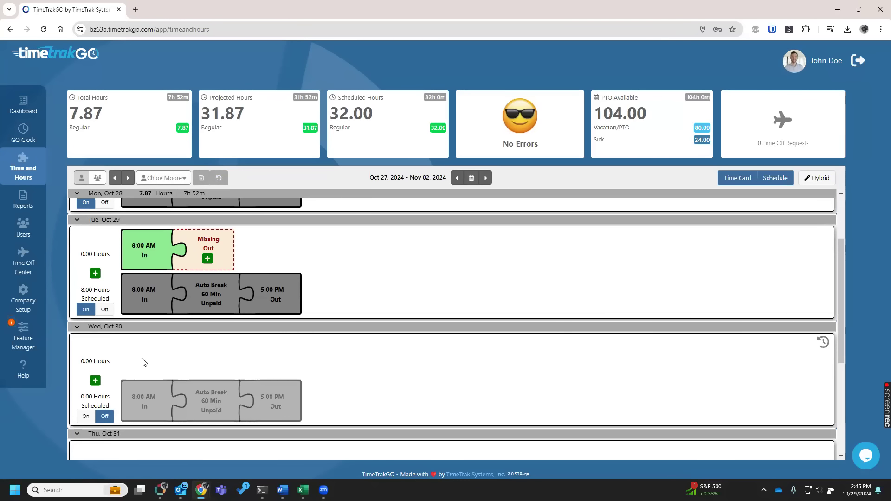
# Turn the Wednesday, Oct 30 schedule back on, and hide and redisplay the schedule rows.
pyautogui.click(86, 417)
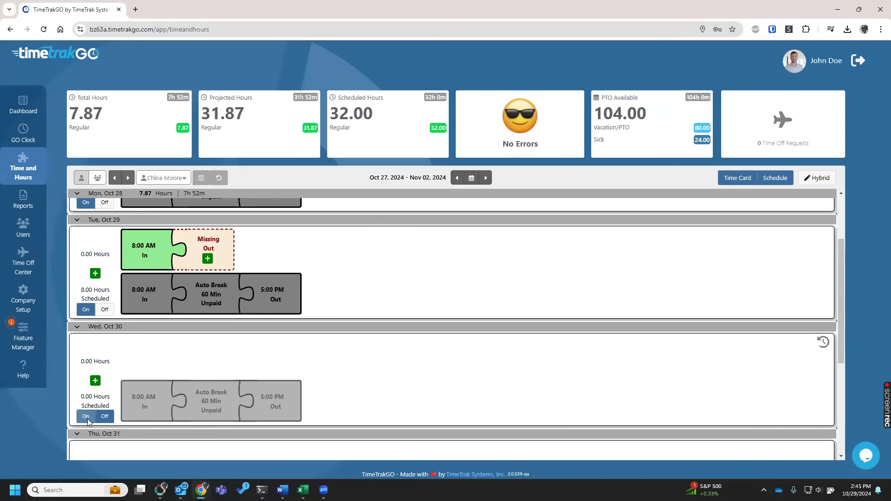
pyautogui.click(776, 178)
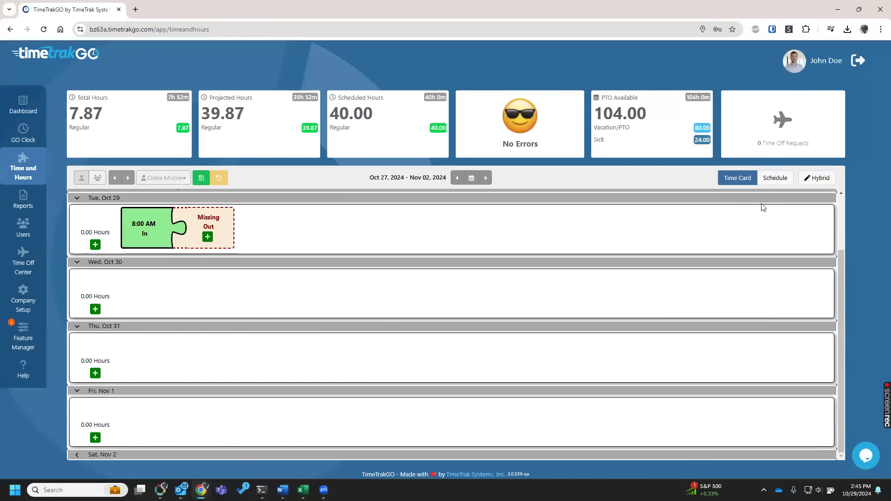
pyautogui.click(775, 179)
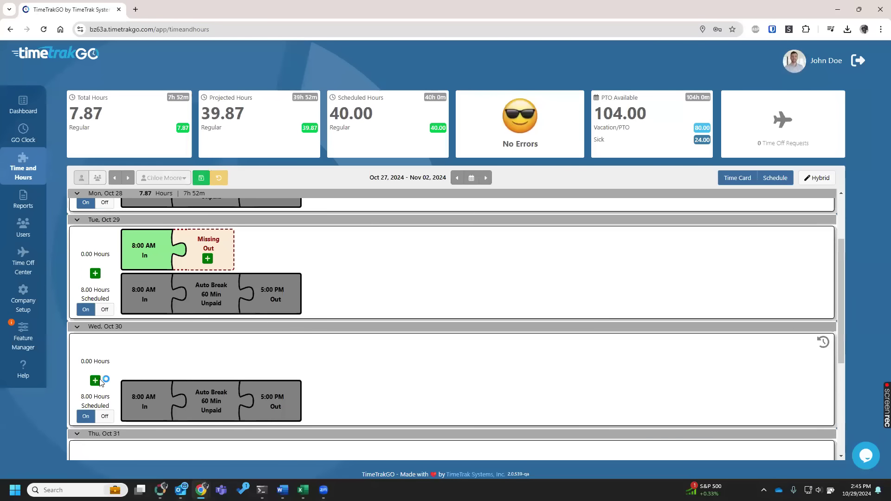
# Add an 8.00-hour Vacation/PTO entry to Wednesday, Oct 30 and discard the unsaved time card changes.
pyautogui.click(96, 381)
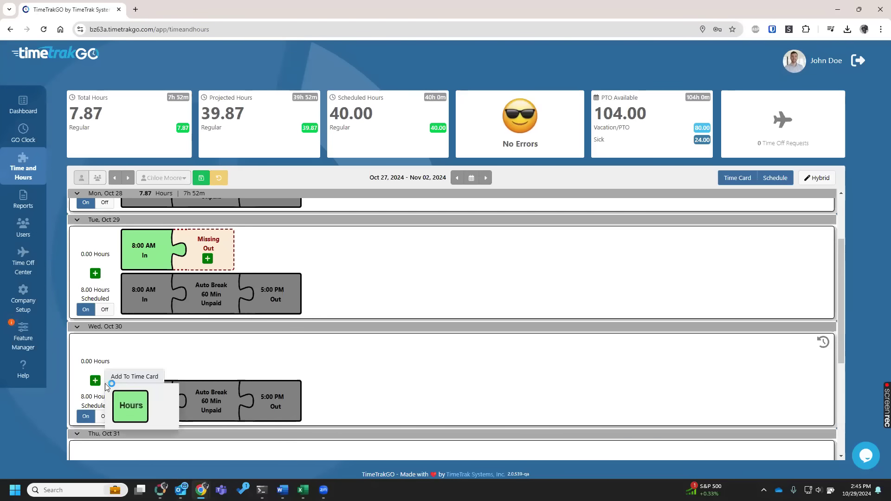
pyautogui.click(137, 402)
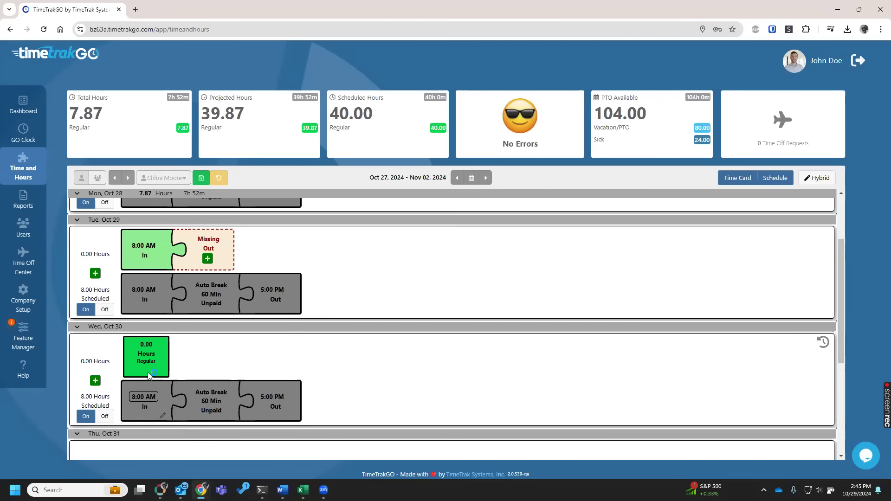
pyautogui.click(153, 346)
pyautogui.click(155, 365)
pyautogui.click(155, 365)
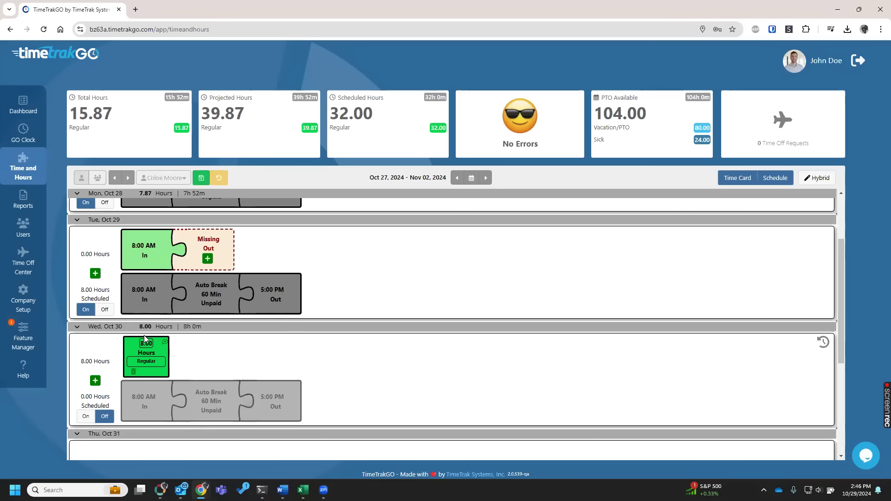
pyautogui.click(155, 365)
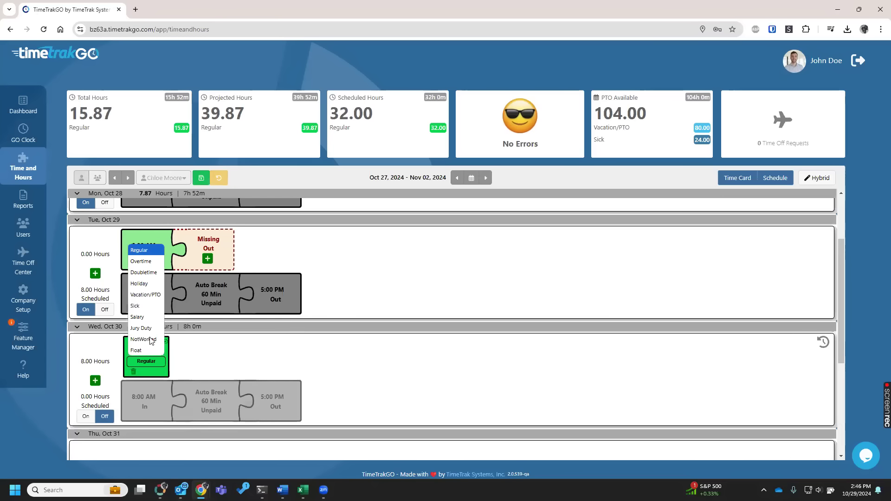
pyautogui.click(146, 295)
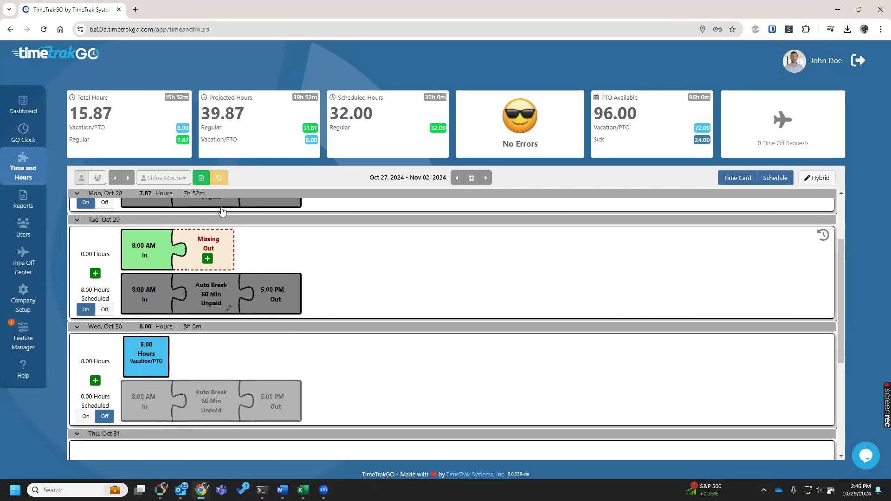
pyautogui.click(219, 178)
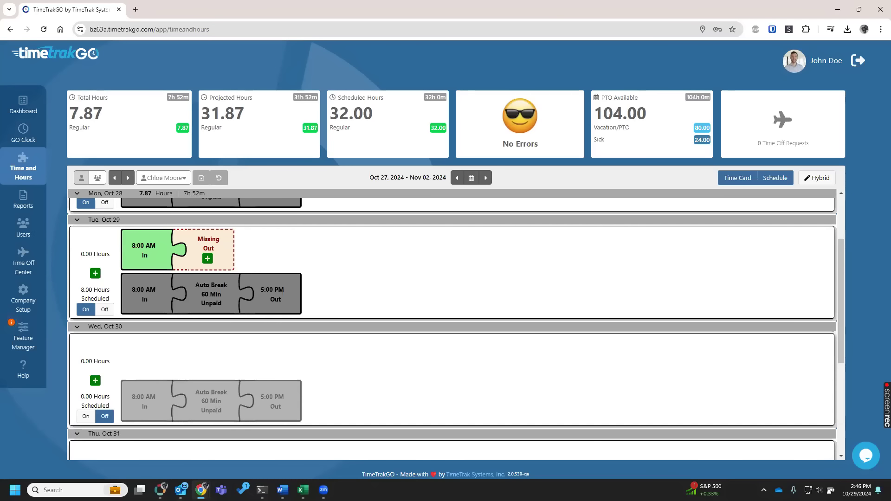
# Review the Tablet App Time Clock settings in Feature Manager and return to the feature overview.
pyautogui.click(36, 334)
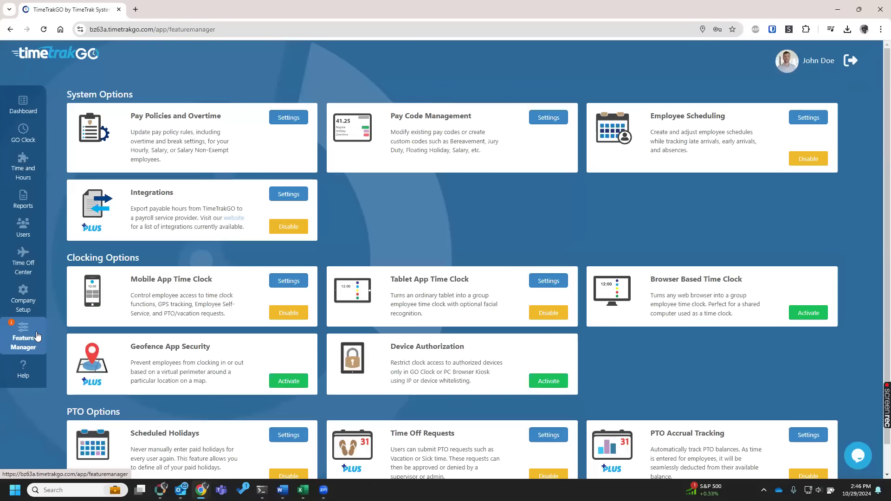
pyautogui.click(547, 282)
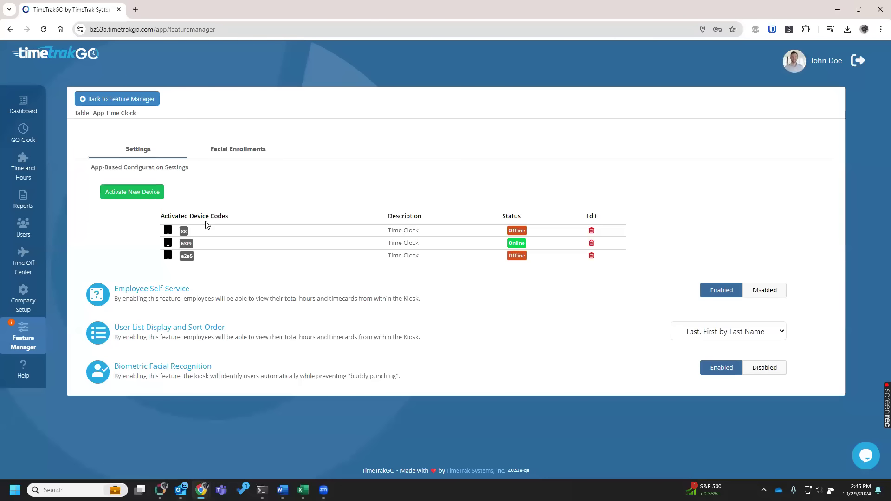
pyautogui.click(137, 95)
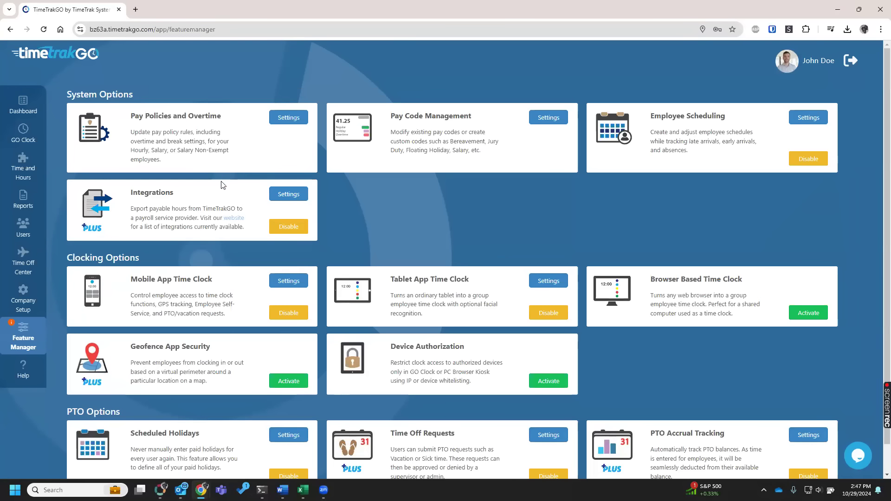
# Activate Geofence App Security and open the form for adding a new geofence location.
pyautogui.click(288, 382)
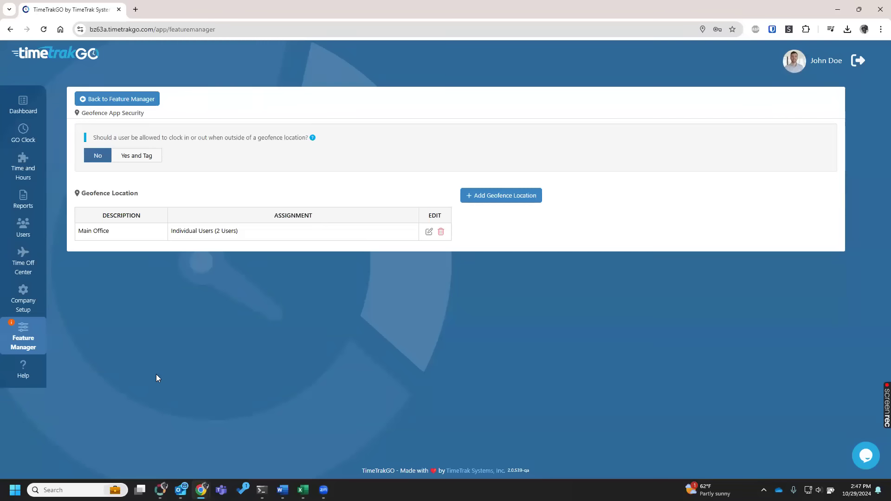
pyautogui.click(532, 195)
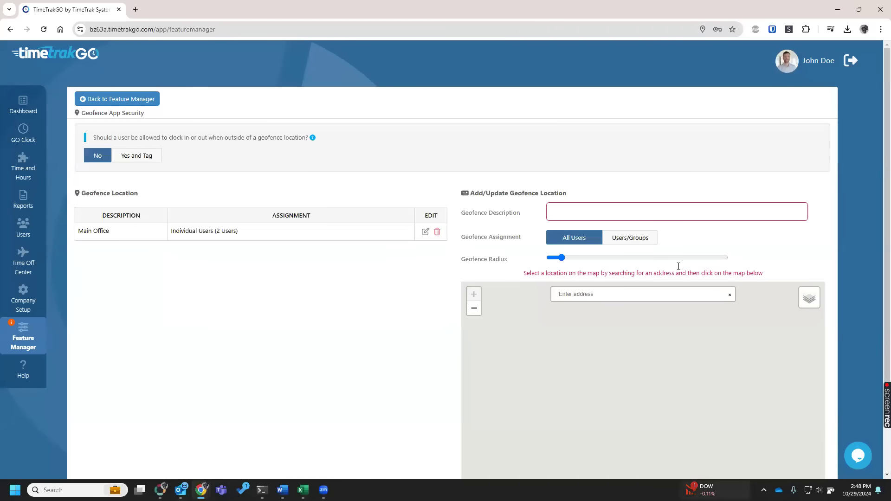
# Open the same Office employee's time card in Time and Hours for the week Nov 03 to Nov 09, 2024.
pyautogui.click(40, 163)
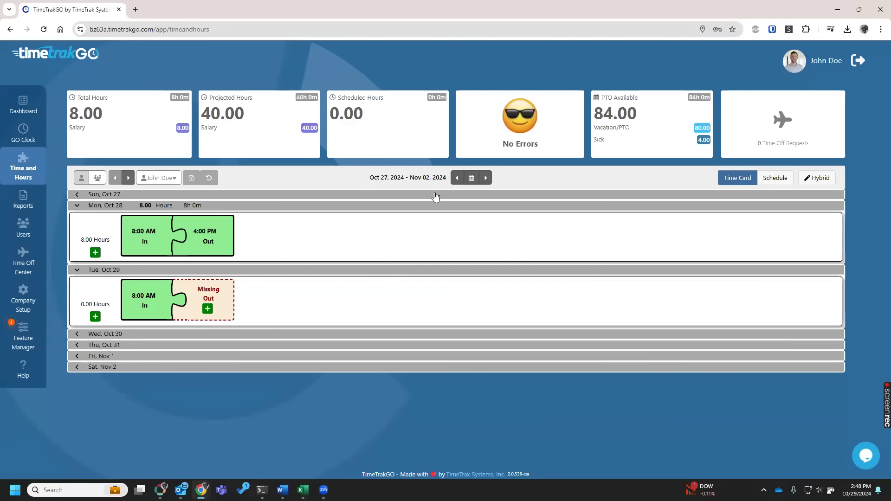
pyautogui.click(161, 177)
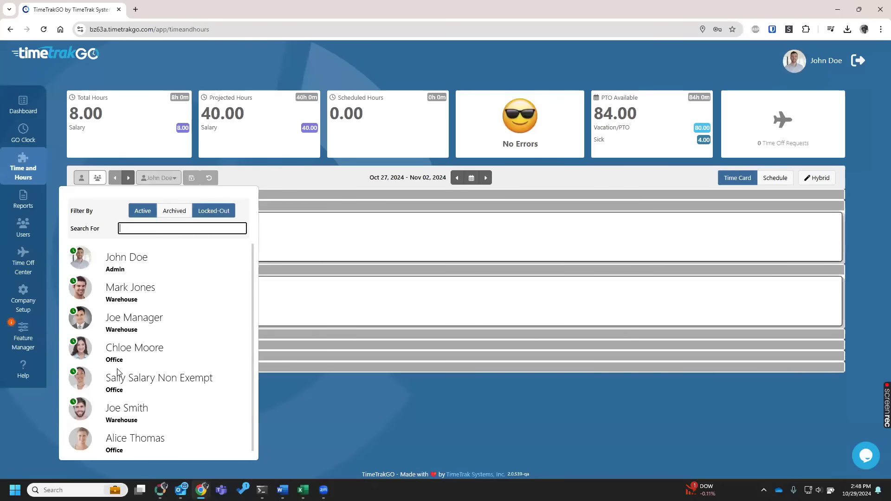
pyautogui.click(124, 352)
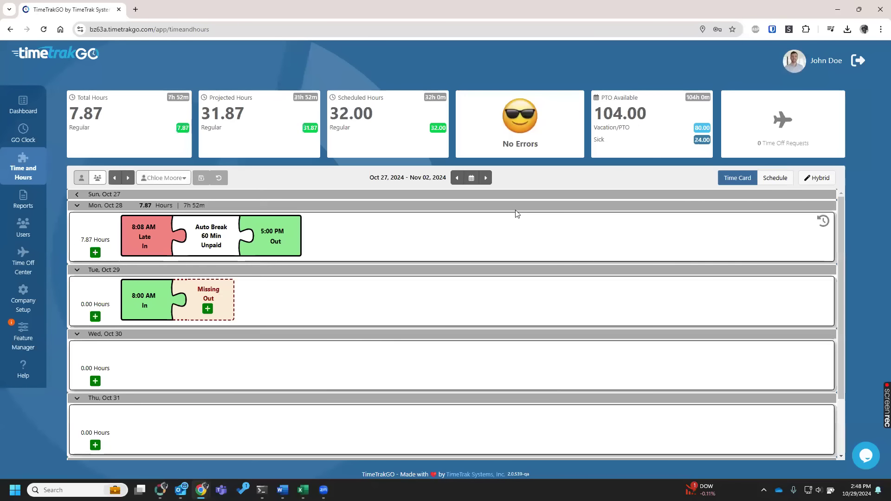
pyautogui.click(486, 178)
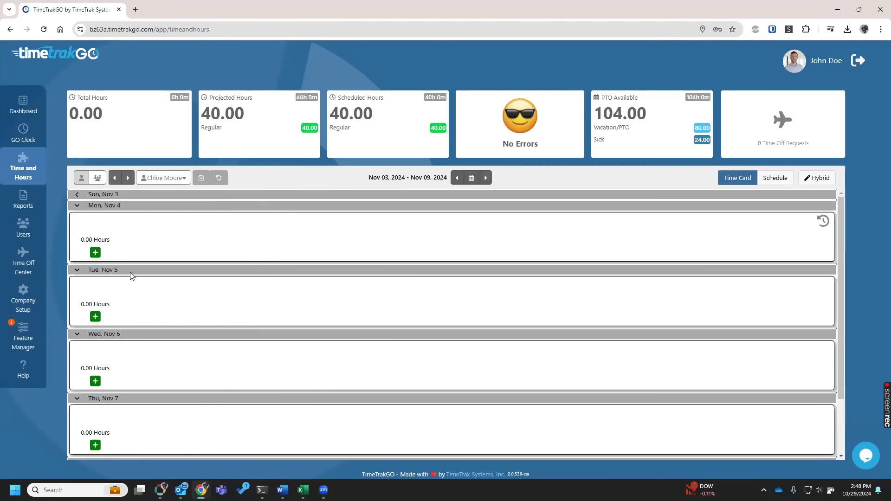
# Add an hours entry of 8.00 to Monday, Nov 4 on the time card.
pyautogui.click(94, 253)
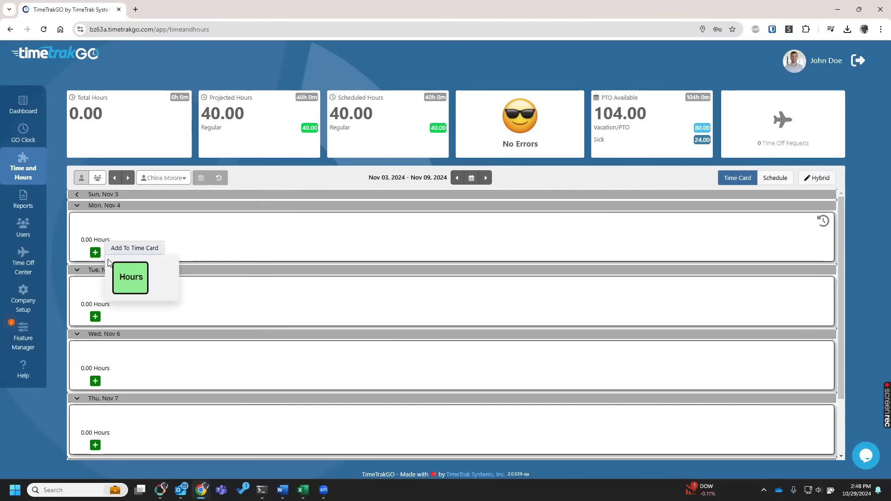
pyautogui.click(130, 281)
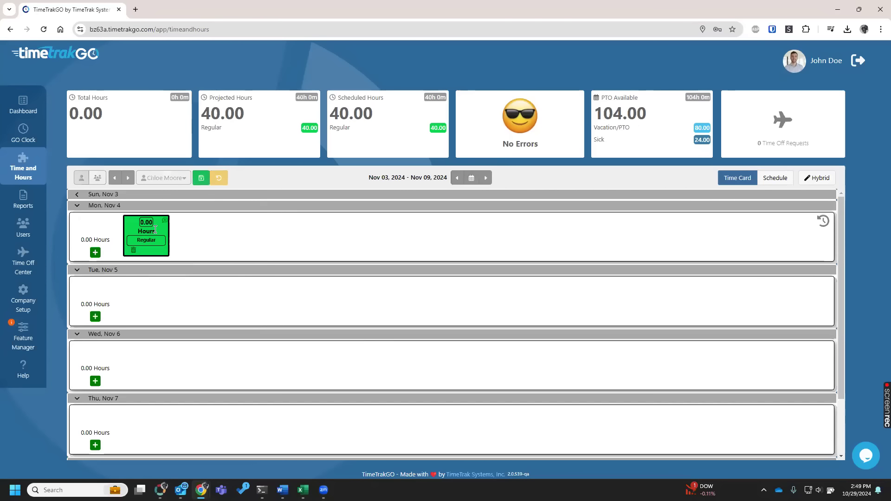
pyautogui.click(147, 222)
pyautogui.write('8')
pyautogui.click(209, 236)
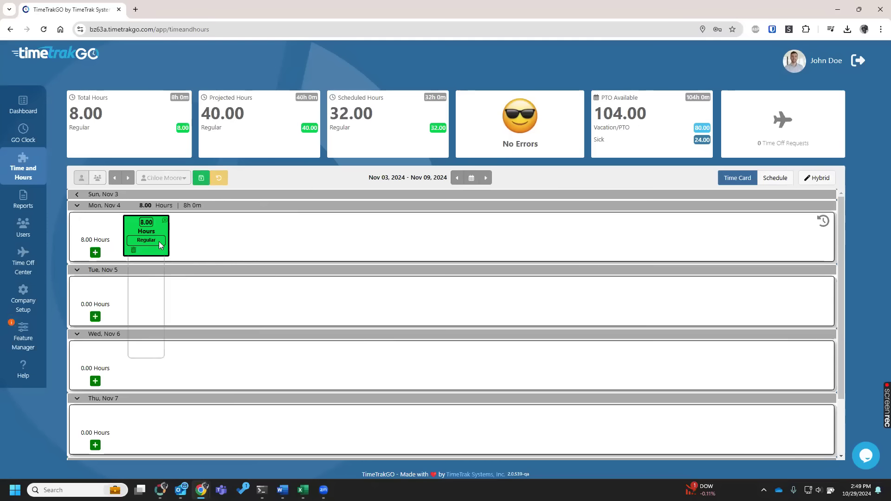
# Change the 8.00-hour entry on Monday, Nov 4 to the Vacation/PTO pay code and save the time card.
pyautogui.click(149, 295)
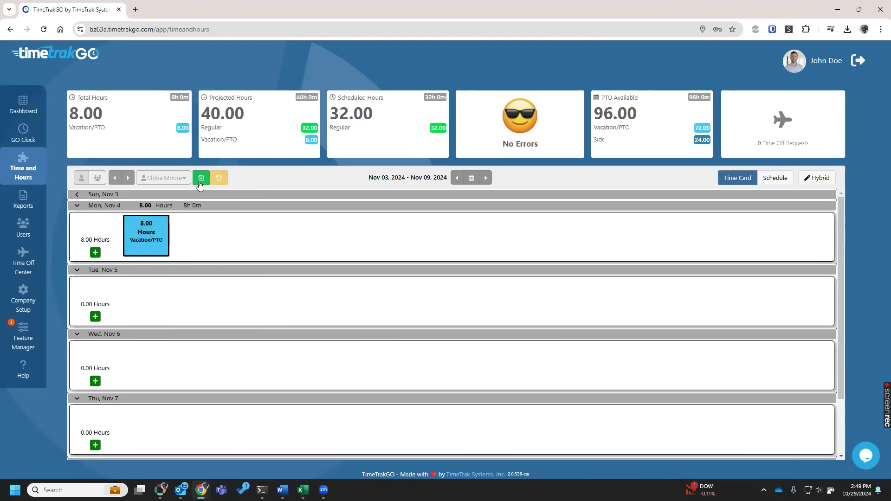
pyautogui.click(200, 183)
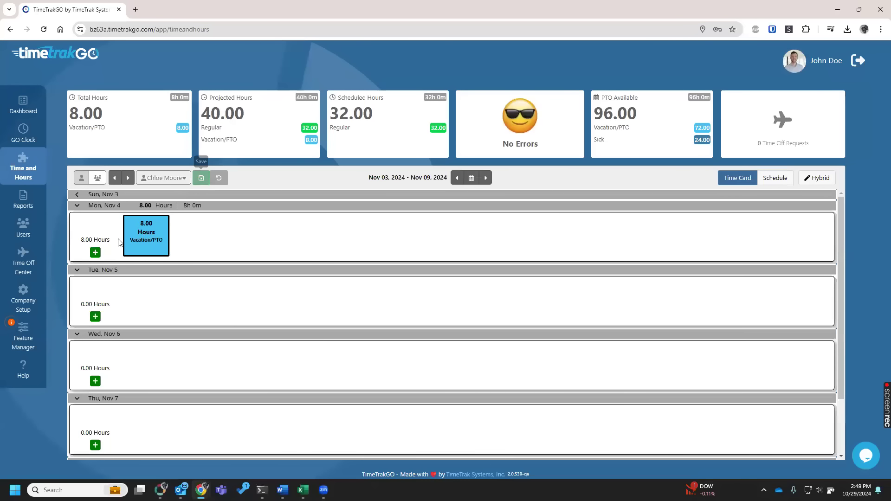
# Set Punch Rounding to 15 Minute in the payroll settings of Company Setup.
pyautogui.click(19, 301)
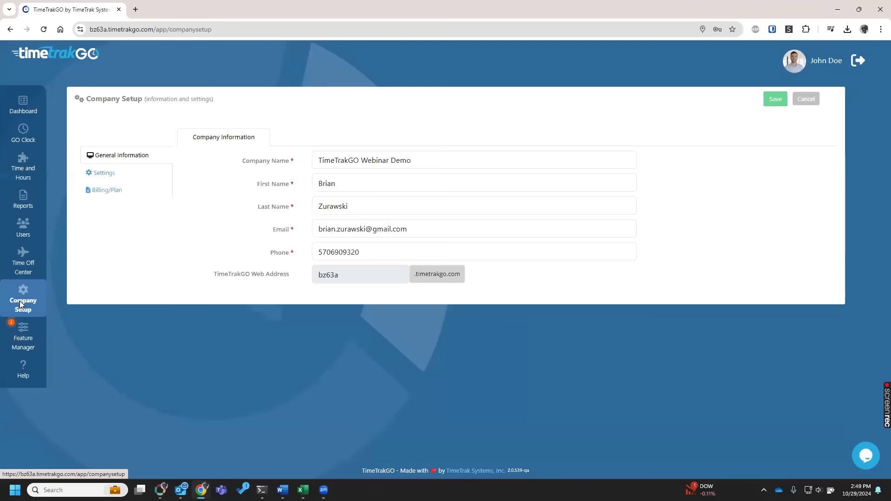
pyautogui.click(113, 175)
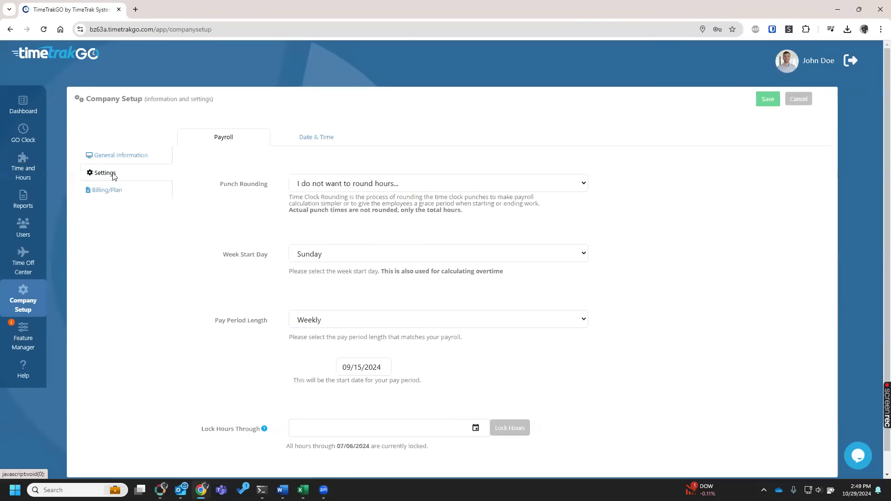
pyautogui.moveTo(215, 189); pyautogui.dragTo(273, 188)
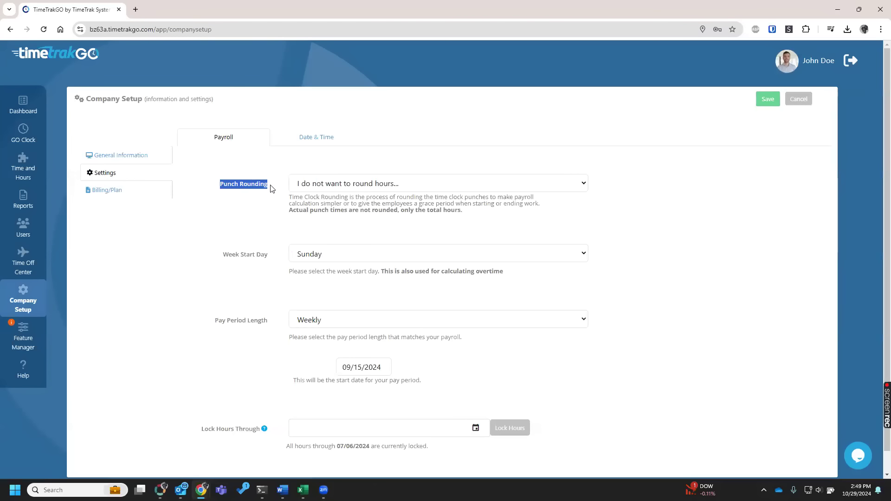
pyautogui.click(387, 190)
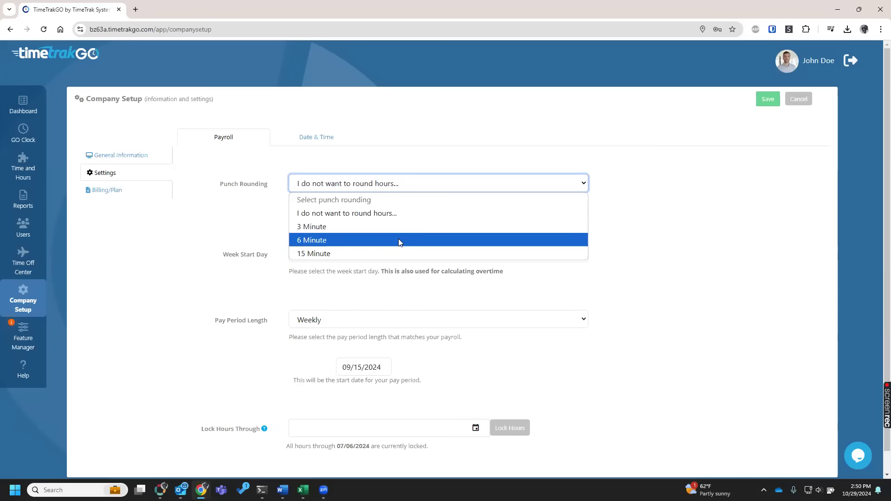
pyautogui.click(378, 254)
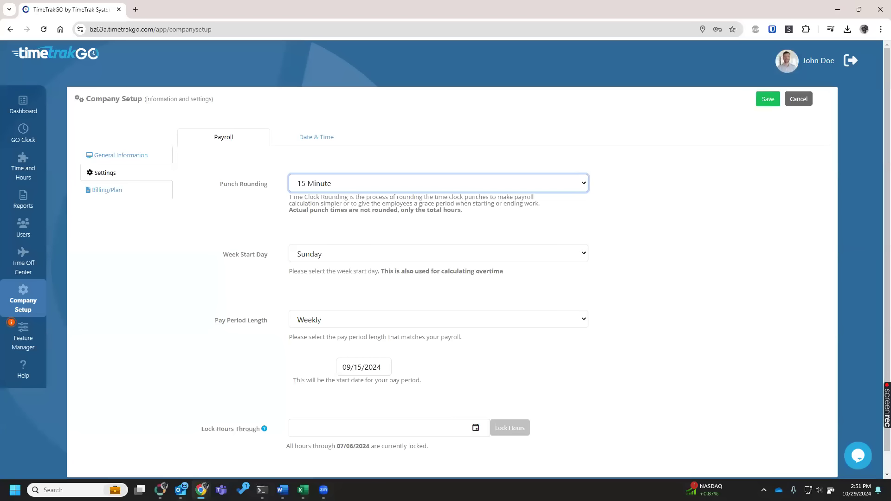
# Leave Company Setup and open the Warehouse employee's time card for the week Oct 27 to Nov 02, 2024.
pyautogui.click(19, 168)
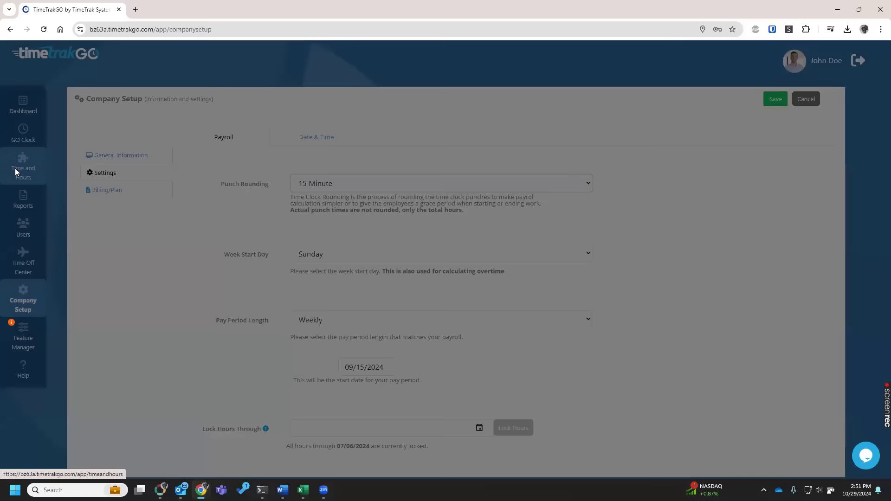
pyautogui.click(538, 121)
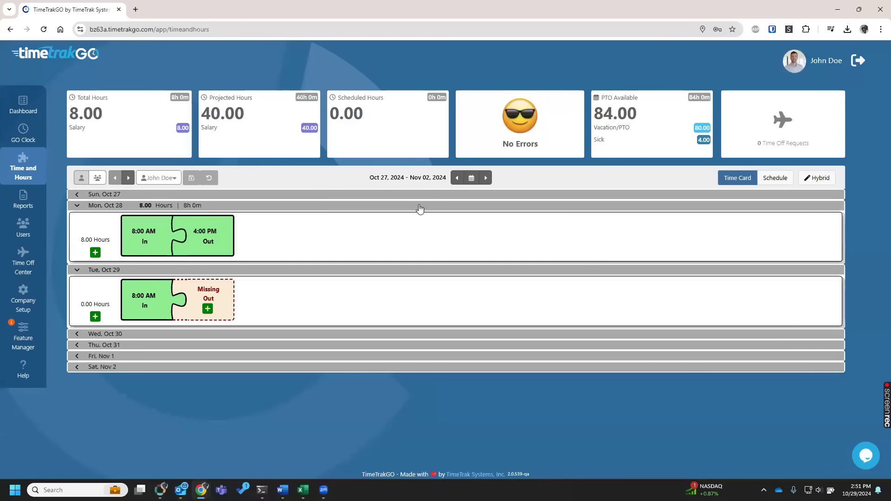
pyautogui.click(129, 179)
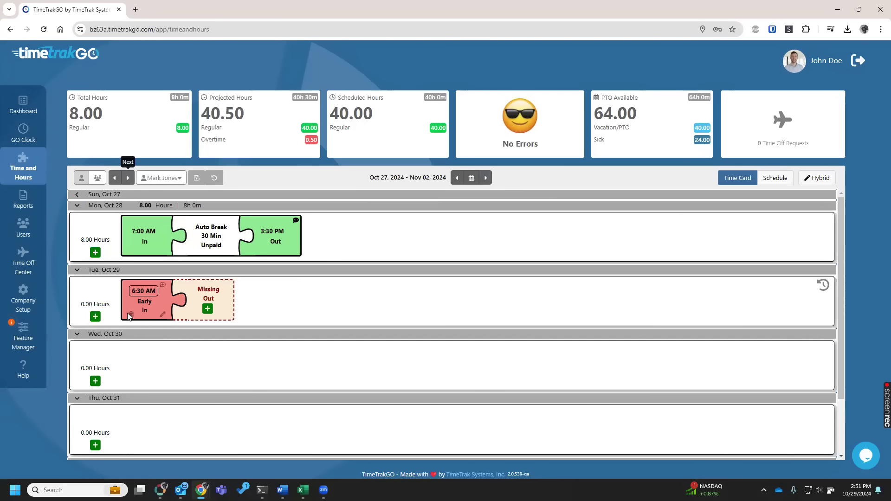
# Replace the early in punch on Tuesday, Oct 29 with an 8.00-hour Float entry and save the time card.
pyautogui.click(131, 315)
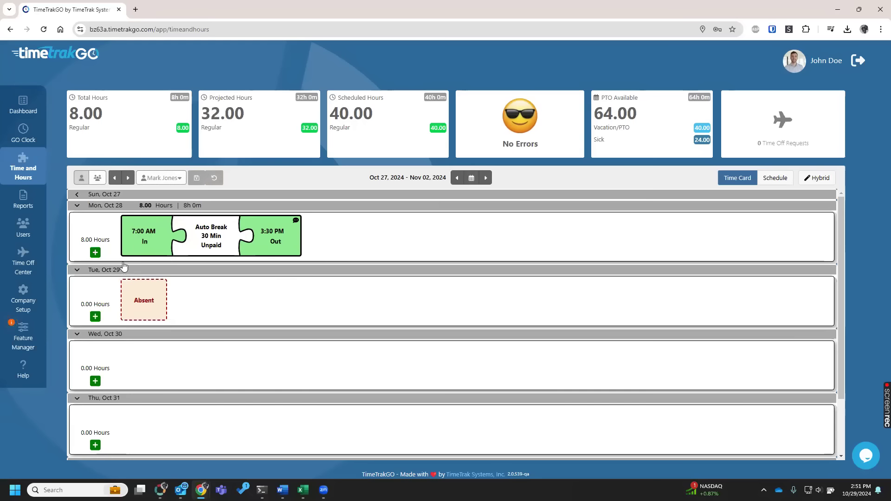
pyautogui.click(95, 316)
pyautogui.click(343, 345)
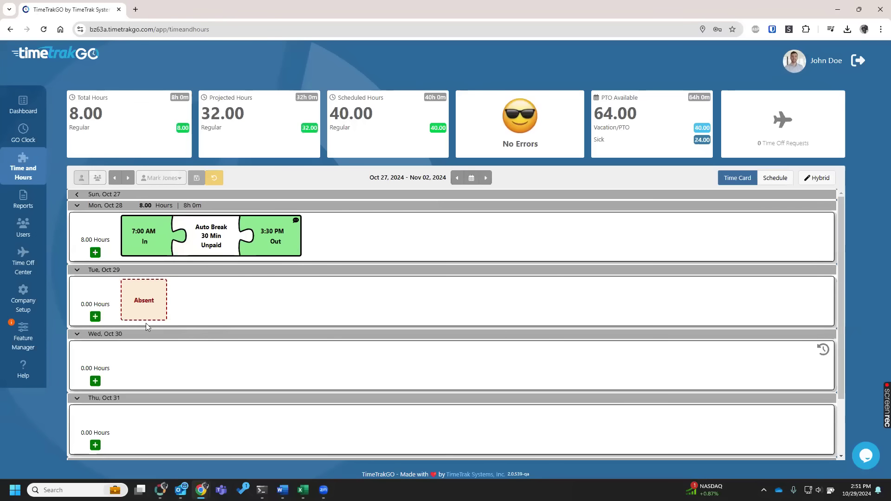
pyautogui.click(208, 306)
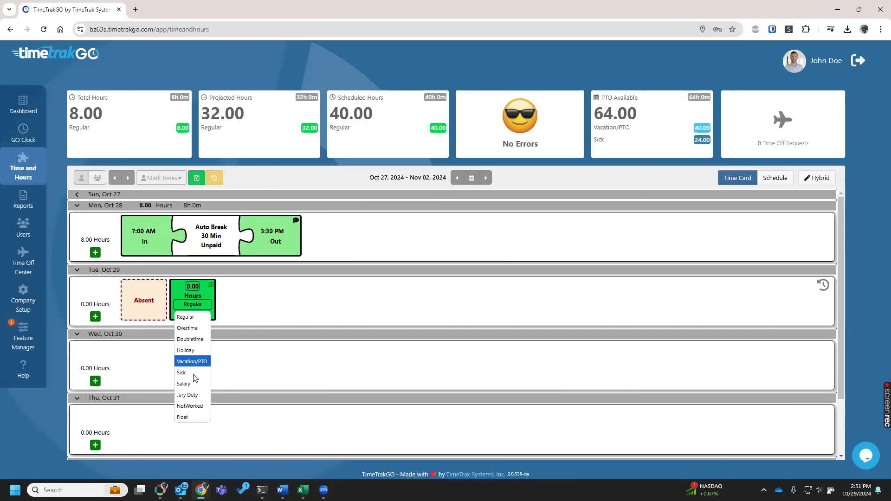
pyautogui.click(194, 416)
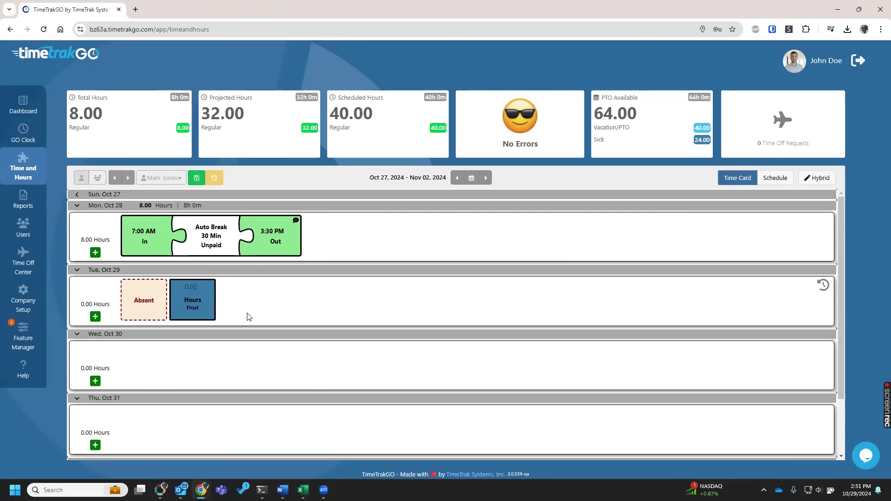
pyautogui.click(197, 178)
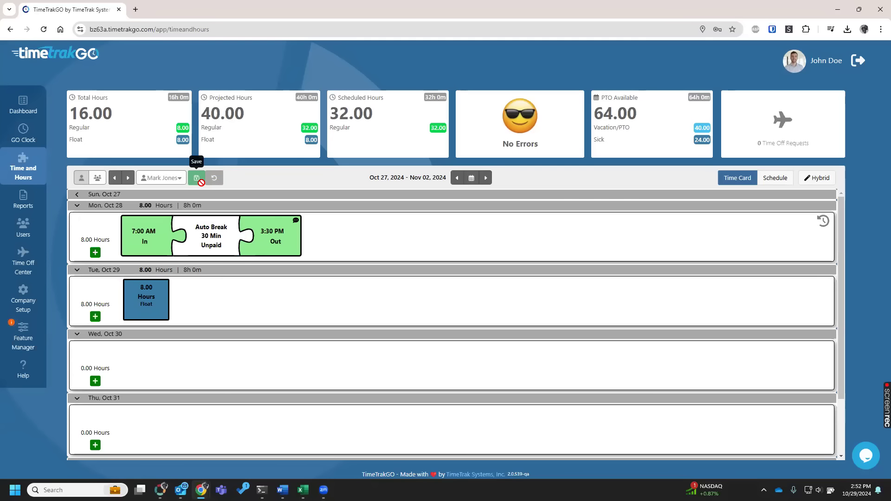
# Open the Warehouse supervisor's user profile for editing from the Users list.
pyautogui.click(22, 229)
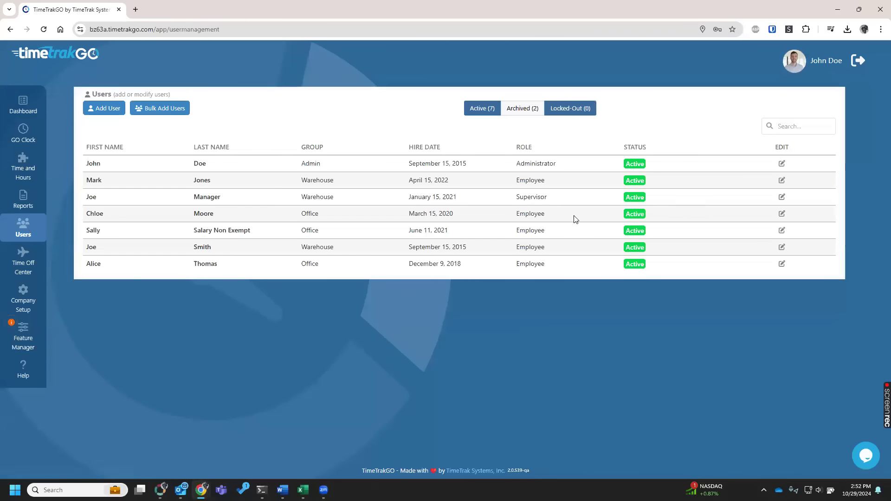
pyautogui.doubleClick(91, 196)
pyautogui.moveTo(210, 196); pyautogui.dragTo(241, 197)
pyautogui.click(502, 196)
pyautogui.moveTo(548, 198); pyautogui.dragTo(509, 200)
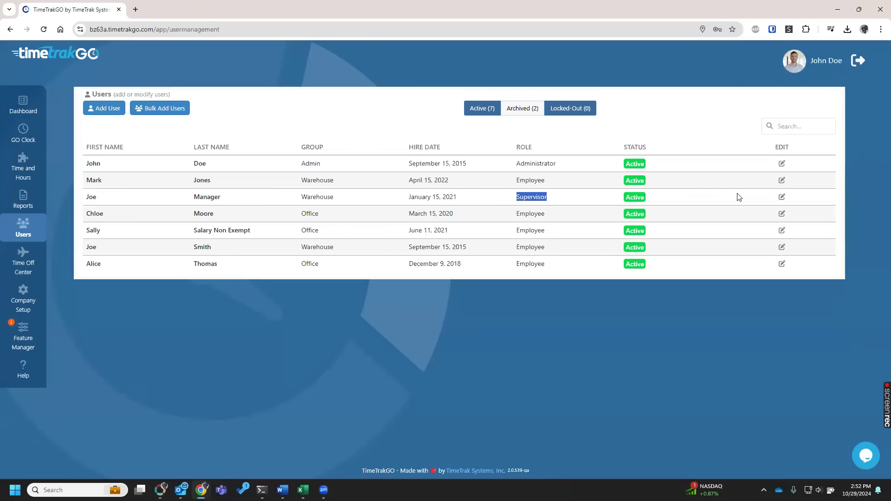
pyautogui.click(782, 197)
pyautogui.click(783, 197)
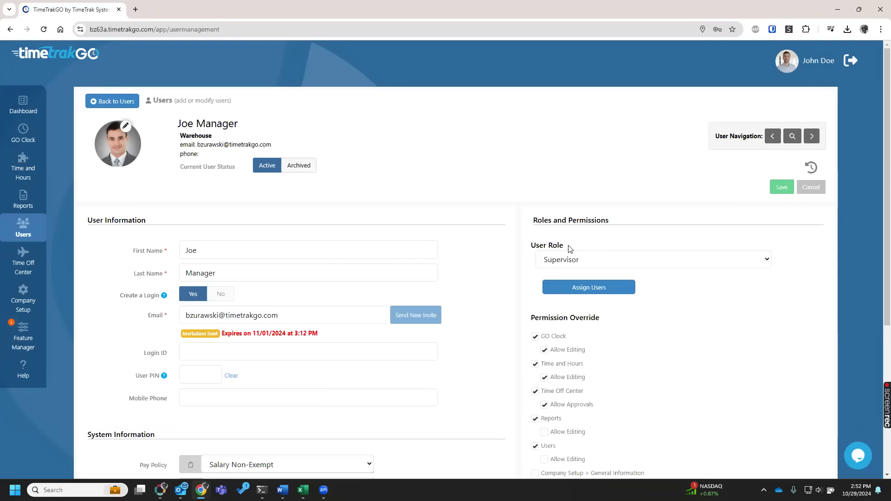
# Try restricting the supervisor's assigned users to selected employees or the Warehouse group, cancel the restrictions, and return to the Users list.
pyautogui.click(599, 260)
pyautogui.click(622, 234)
pyautogui.click(589, 288)
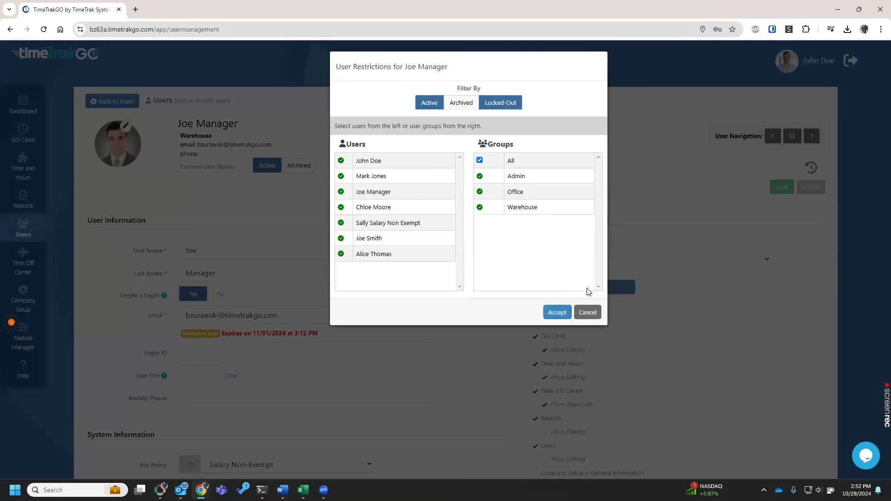
pyautogui.click(479, 161)
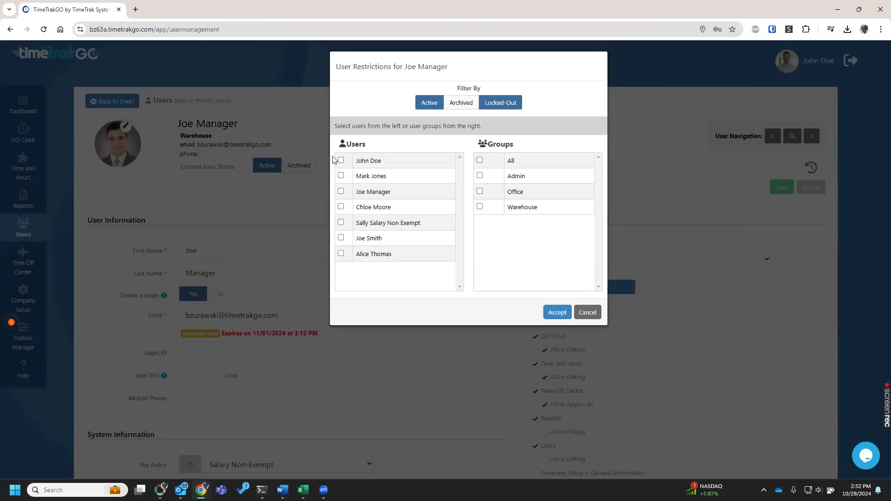
pyautogui.click(341, 175)
pyautogui.click(341, 207)
pyautogui.click(341, 254)
pyautogui.click(341, 253)
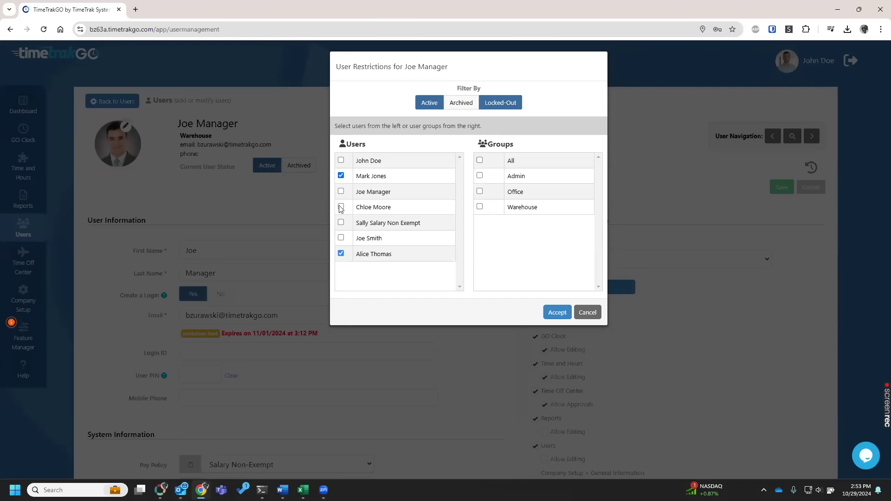
pyautogui.click(341, 176)
pyautogui.click(479, 207)
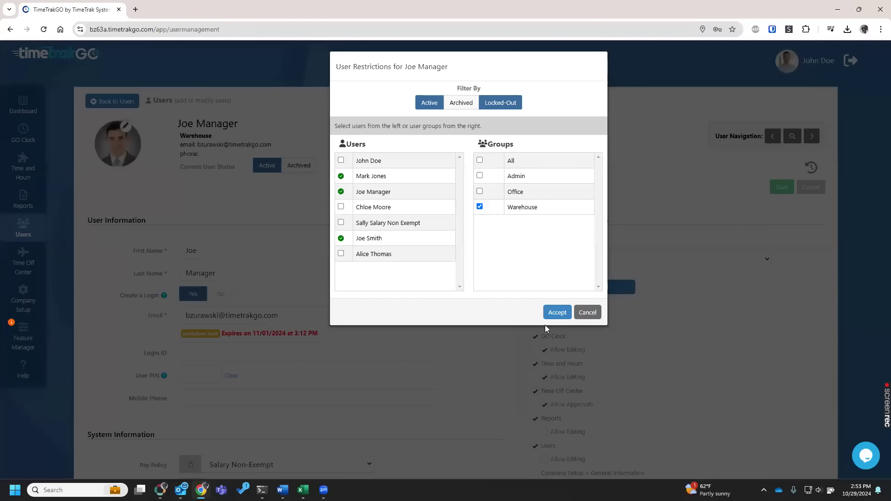
pyautogui.click(588, 313)
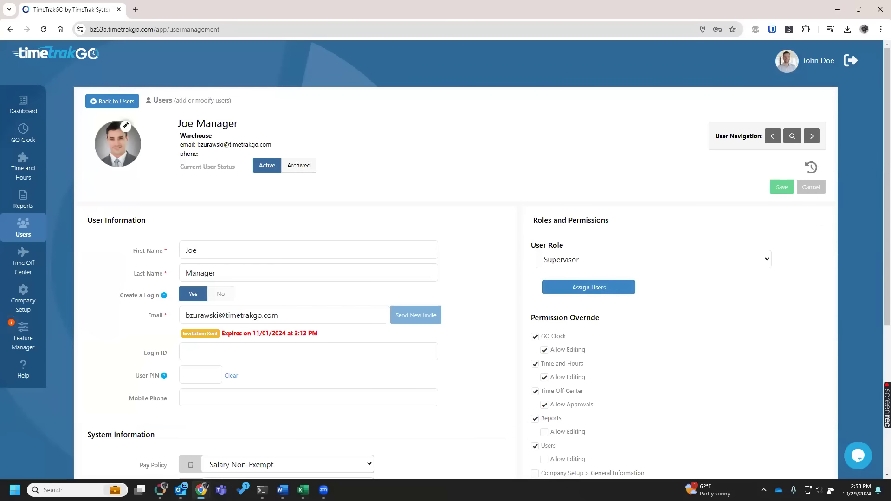
pyautogui.click(104, 101)
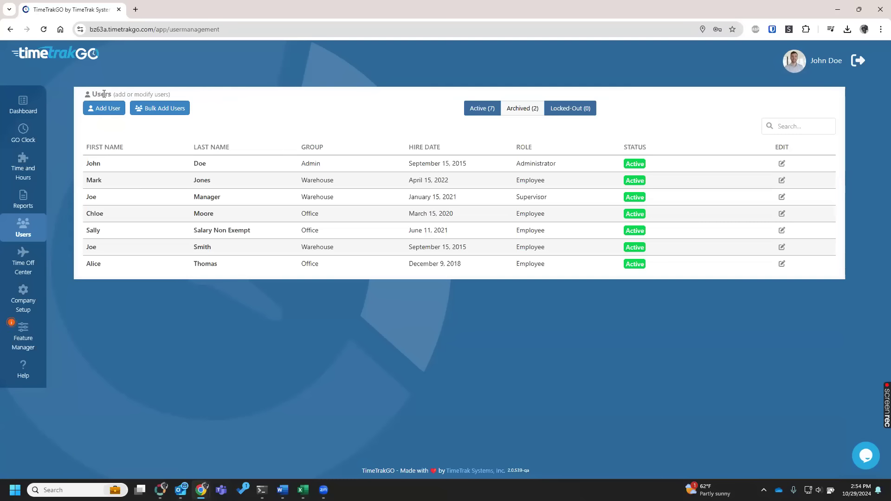
# Open the Geofence App Security settings in Feature Manager and delete the Main Office geofence location.
pyautogui.click(33, 295)
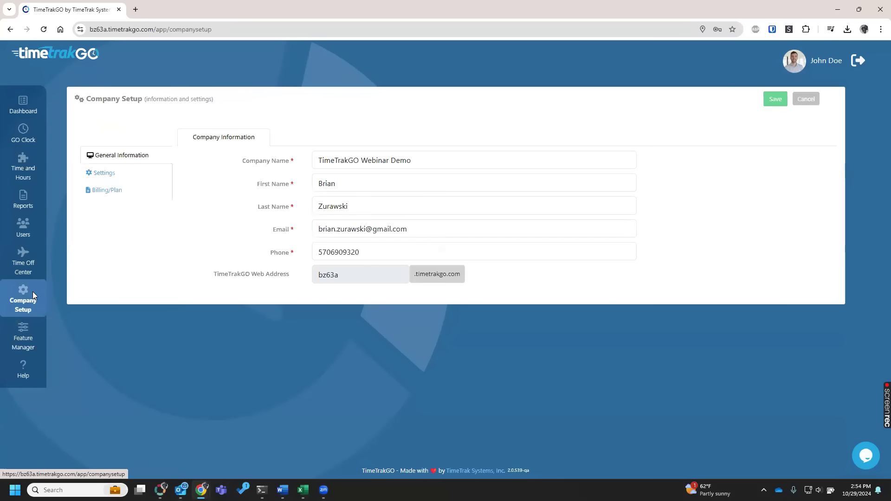
pyautogui.click(30, 337)
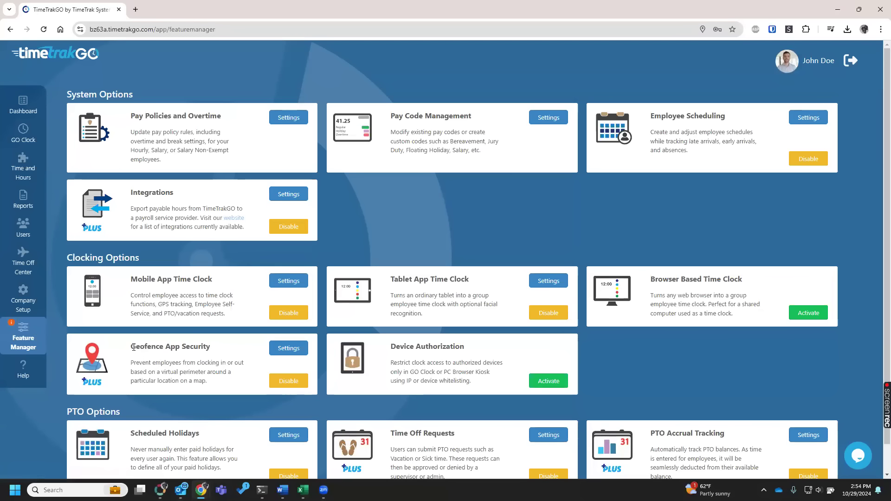
pyautogui.tripleClick(208, 343)
pyautogui.click(288, 348)
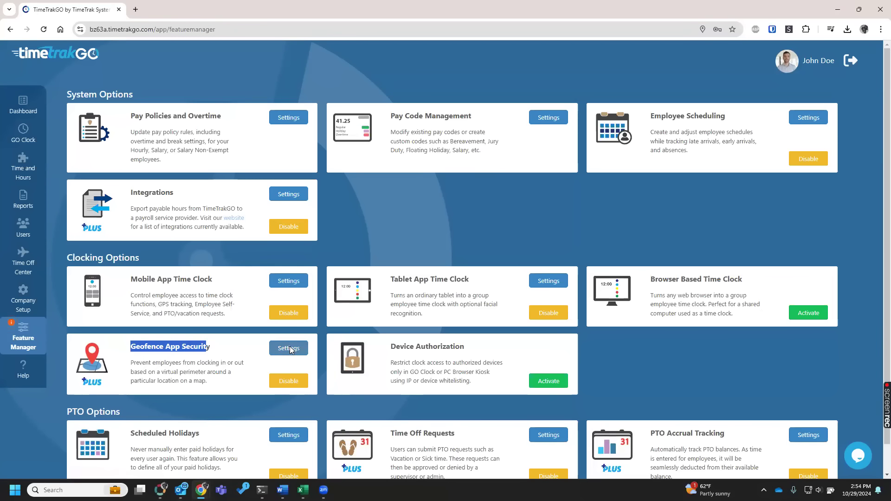
pyautogui.click(441, 231)
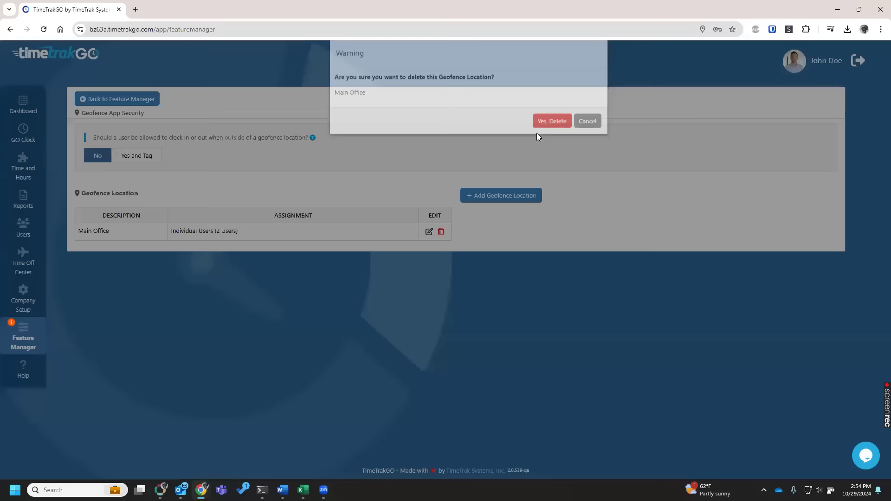
pyautogui.click(548, 135)
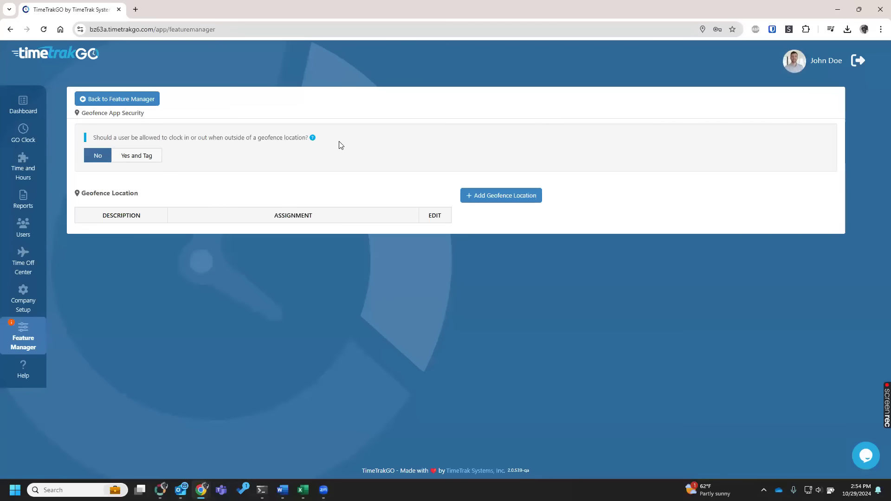
# Try adding a geofence location on the satellite map just west of Toledo Municipal Airport, then return to Feature Manager without saving it.
pyautogui.click(539, 199)
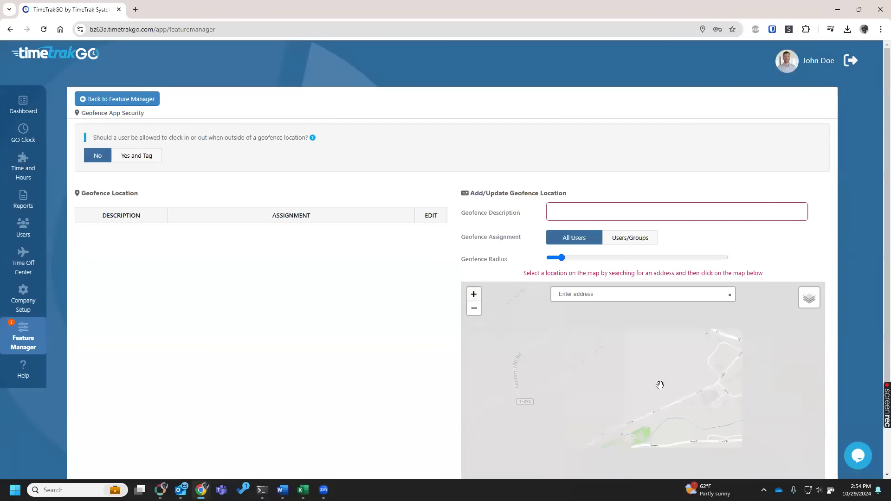
pyautogui.scroll(-3, 660, 386)
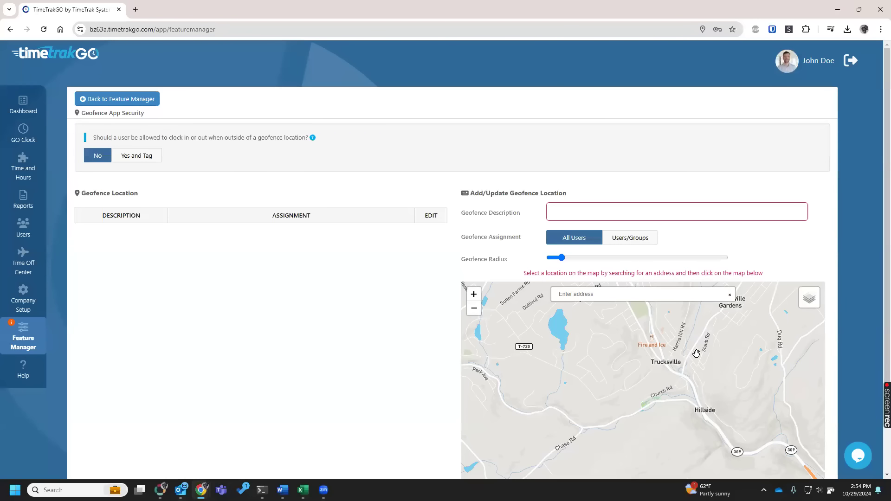
pyautogui.scroll(-1, 640, 378)
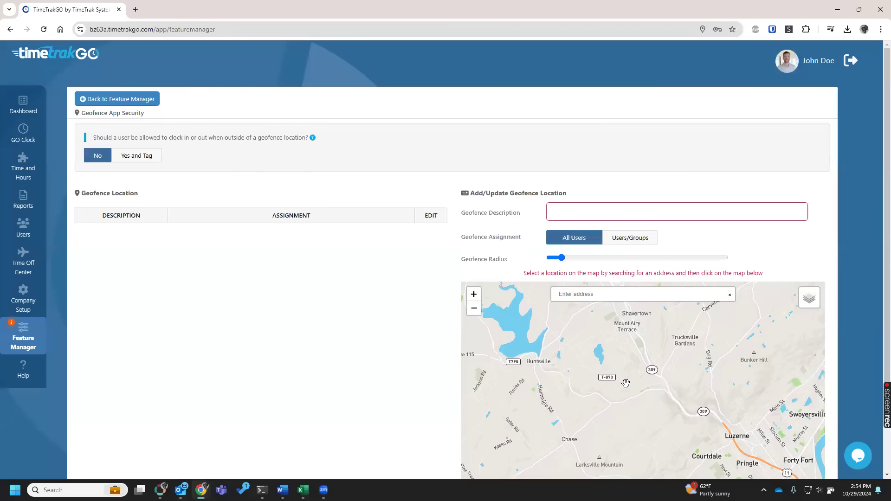
pyautogui.scroll(-1, 630, 378)
pyautogui.scroll(-1, 632, 380)
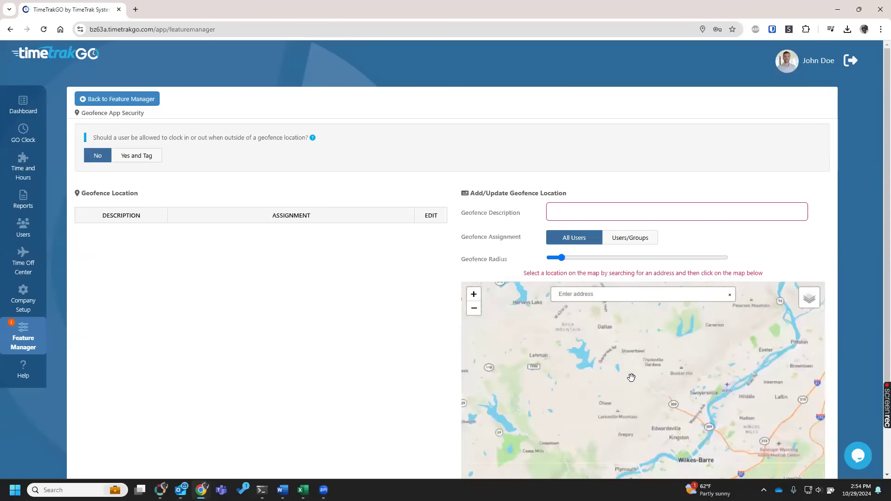
pyautogui.scroll(4, 634, 385)
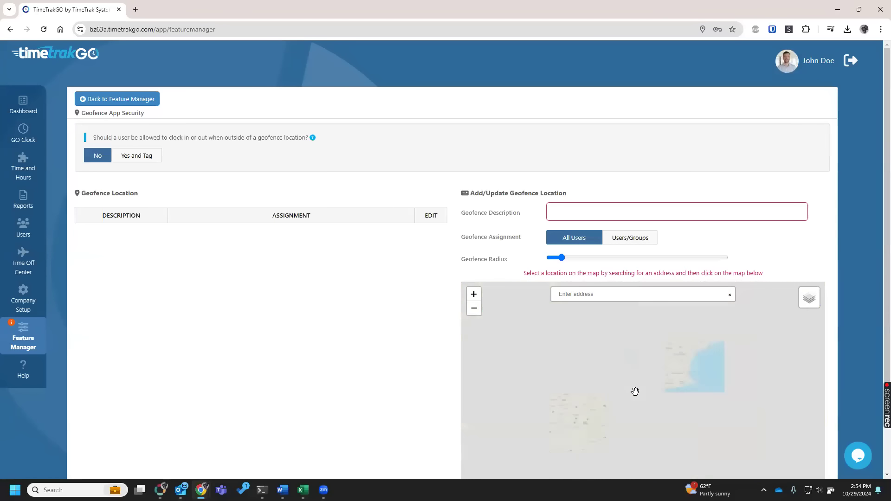
pyautogui.scroll(-5, 636, 391)
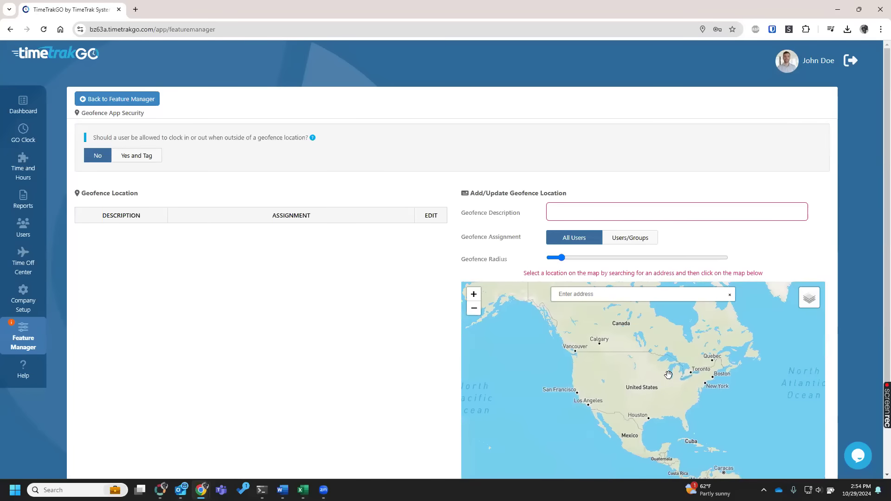
pyautogui.scroll(2, 651, 388)
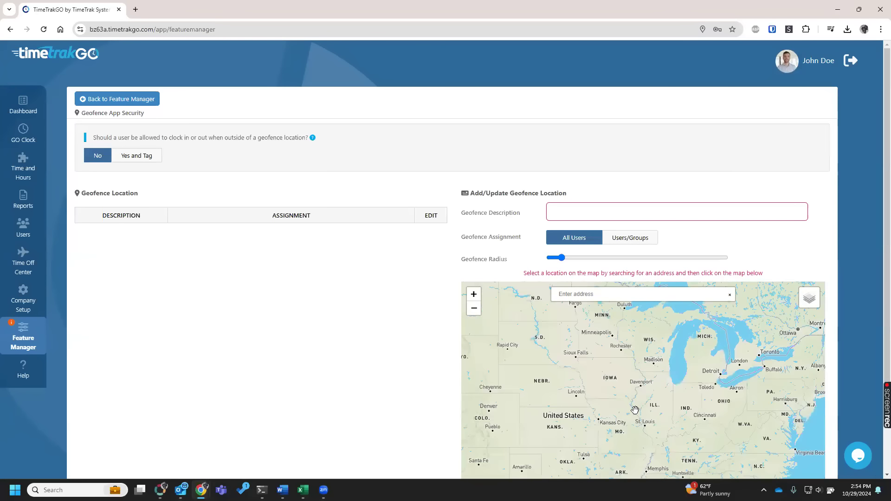
pyautogui.scroll(3, 614, 385)
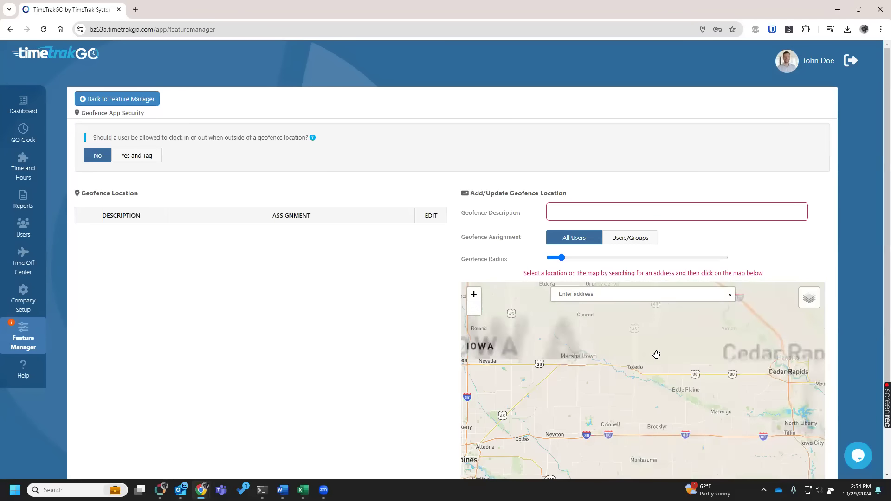
pyautogui.click(794, 306)
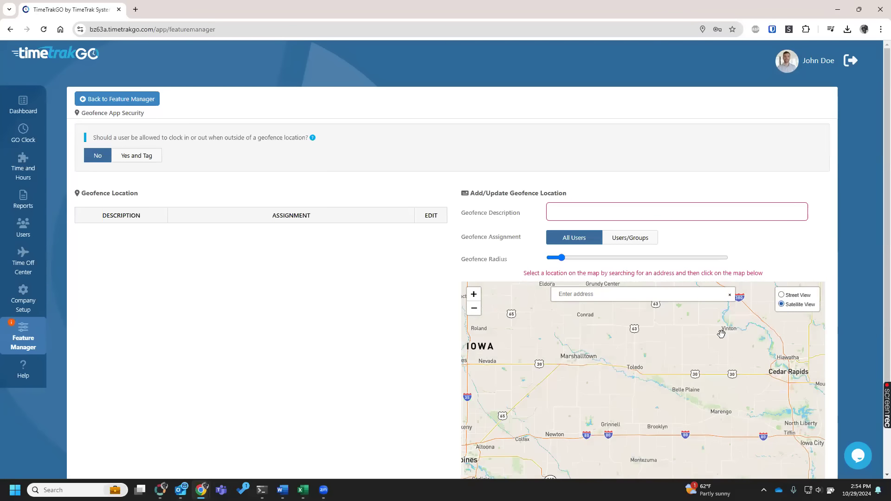
pyautogui.scroll(5, 634, 367)
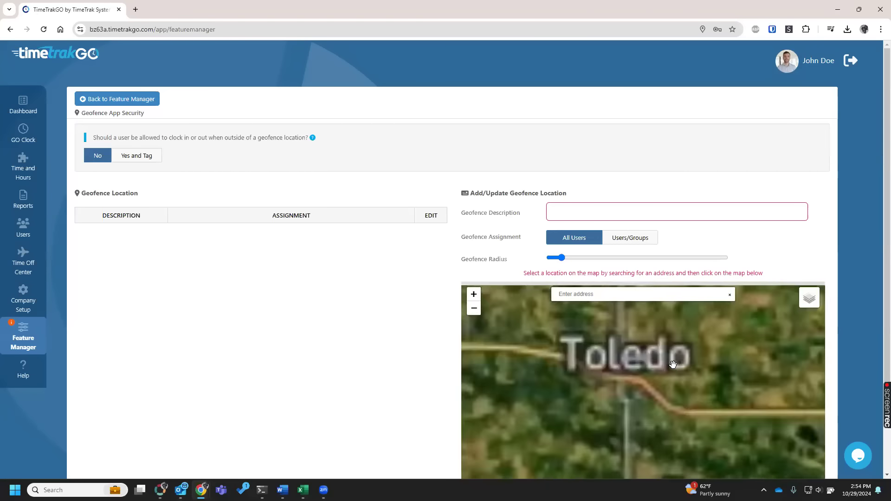
pyautogui.scroll(3, 700, 376)
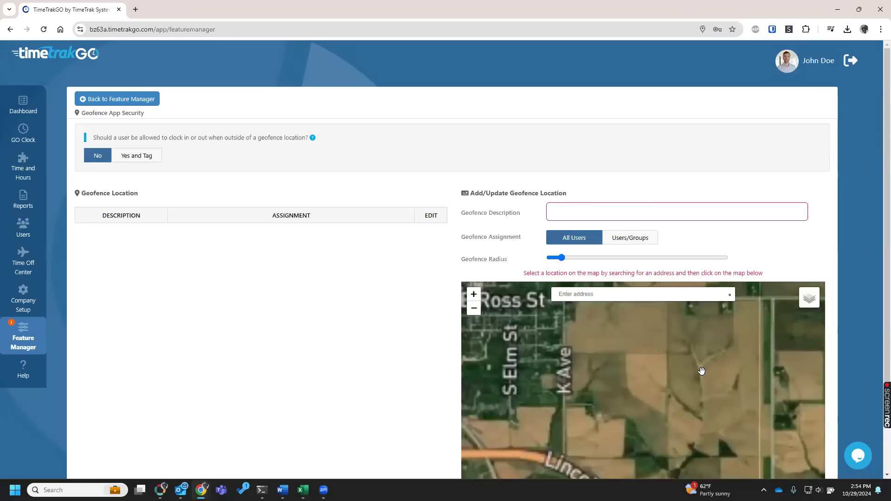
pyautogui.moveTo(647, 377); pyautogui.dragTo(595, 379)
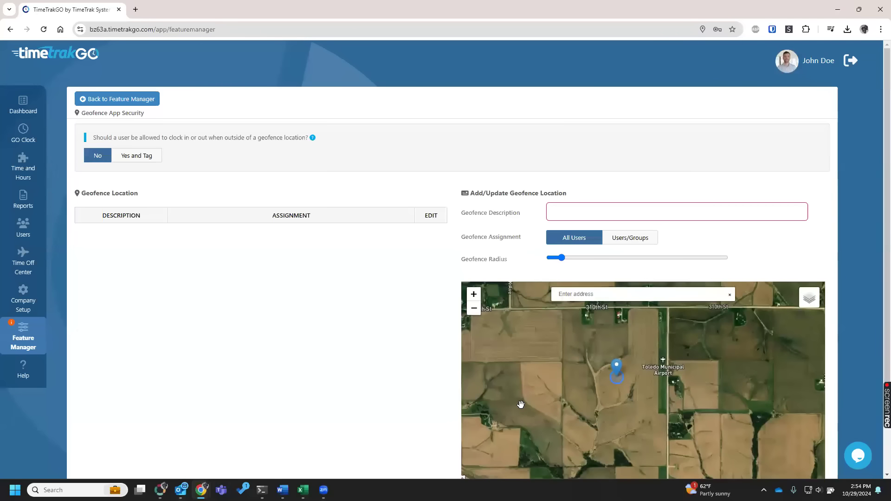
pyautogui.click(102, 100)
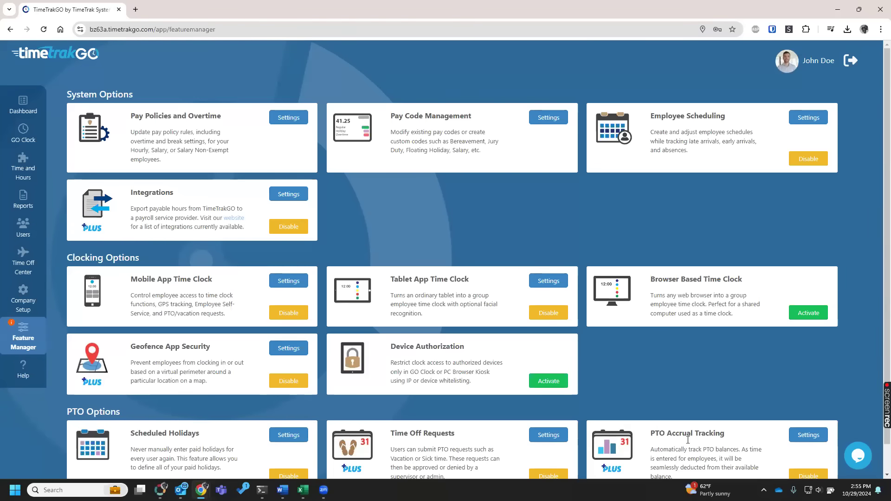
# Open the PTO Accrual Tracking settings and display the rules for accrual earnings.
pyautogui.scroll(-1, 656, 403)
pyautogui.moveTo(695, 403); pyautogui.dragTo(655, 403)
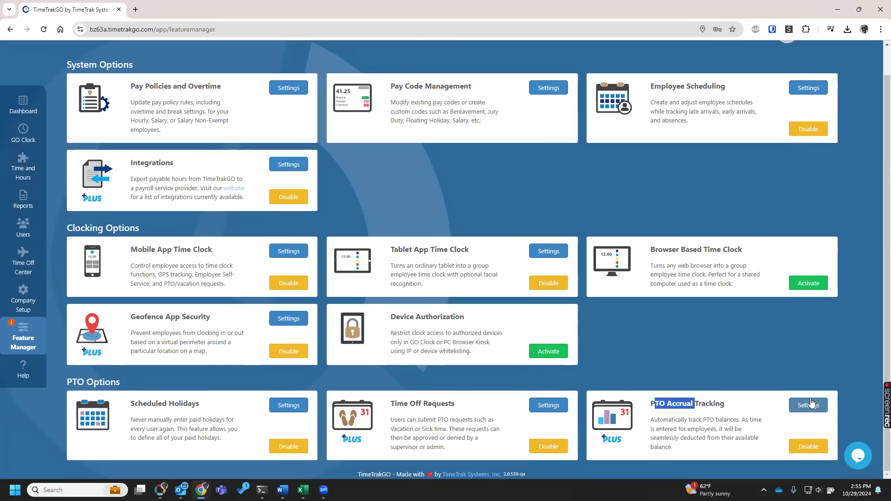
pyautogui.click(810, 405)
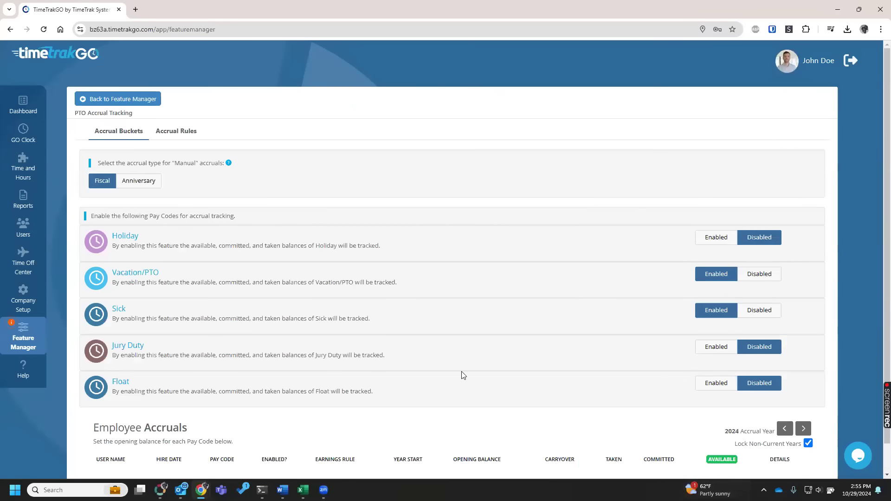
pyautogui.click(190, 132)
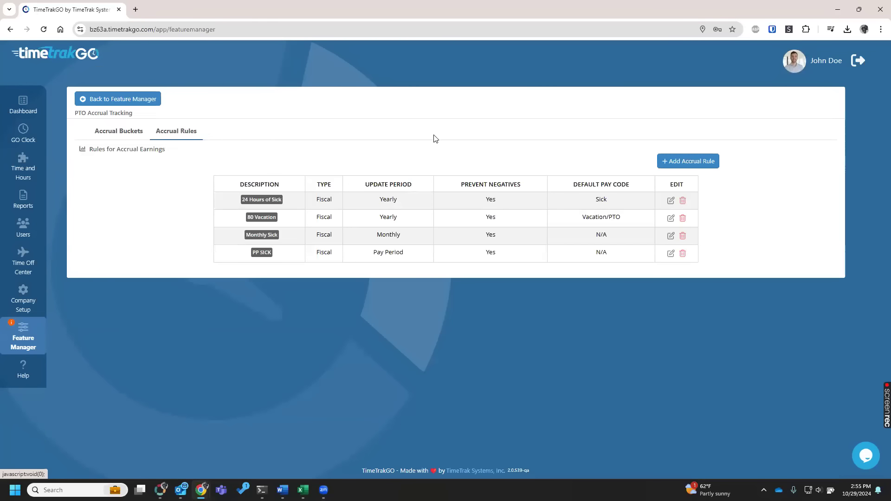
# Add an Anniversary accrual rule named test with an Hourly update period and no default pay code.
pyautogui.click(664, 162)
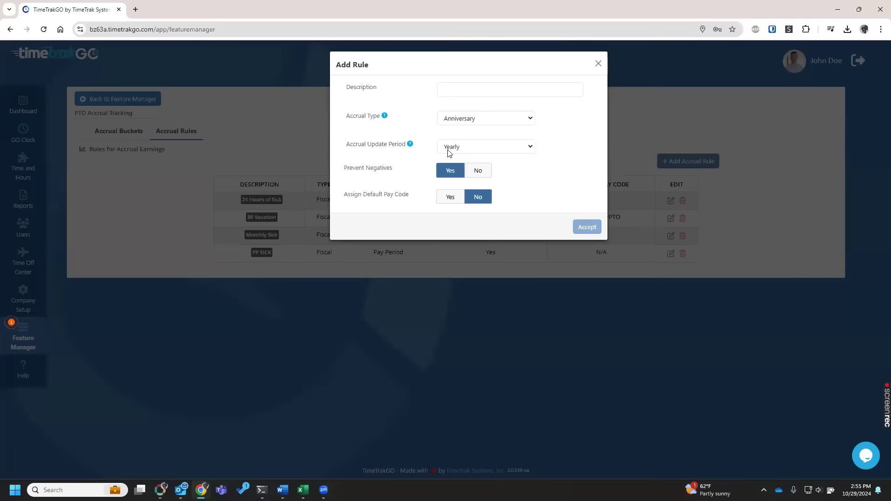
pyautogui.click(456, 148)
pyautogui.click(453, 195)
pyautogui.click(478, 196)
pyautogui.click(453, 93)
pyautogui.write('test')
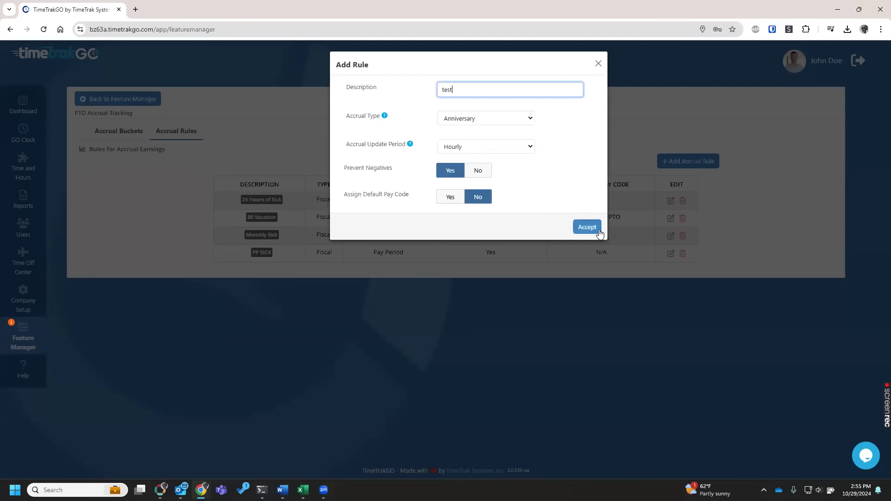
pyautogui.click(590, 230)
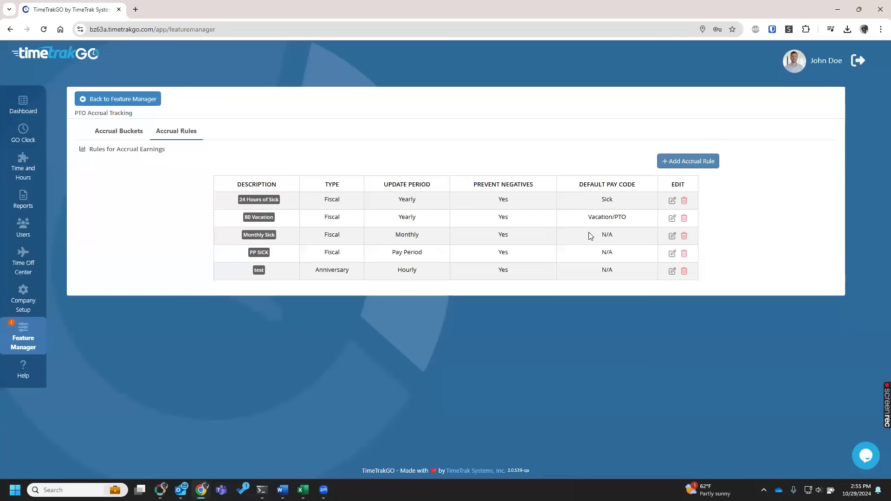
# Open the test accrual rule, review its Worked Pay Codes setting, and return to the Feature Manager overview.
pyautogui.click(672, 271)
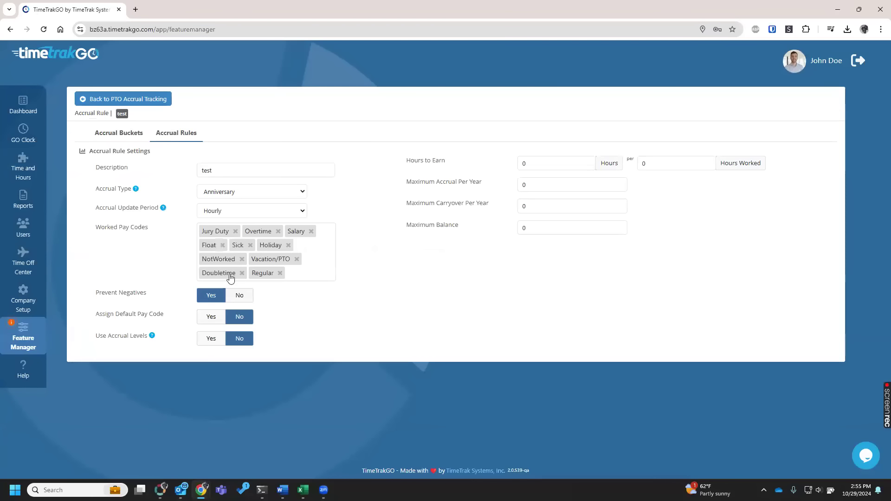
pyautogui.moveTo(94, 230); pyautogui.dragTo(151, 231)
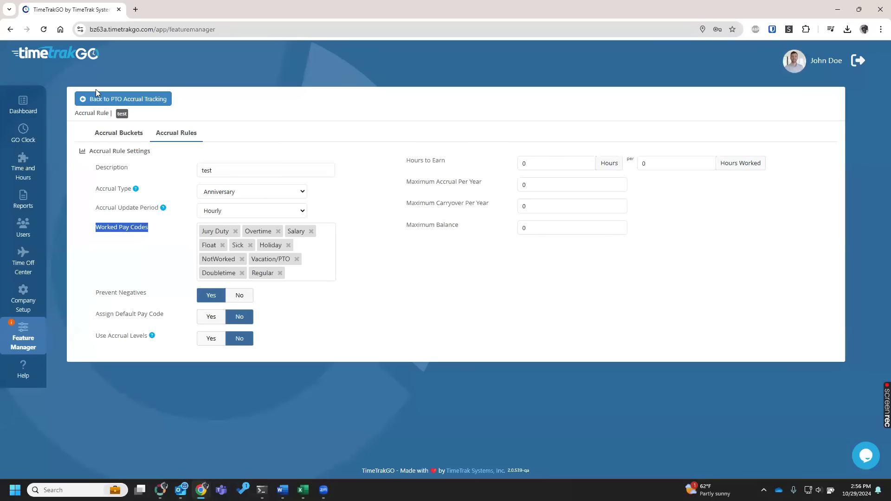
pyautogui.click(122, 101)
pyautogui.click(122, 100)
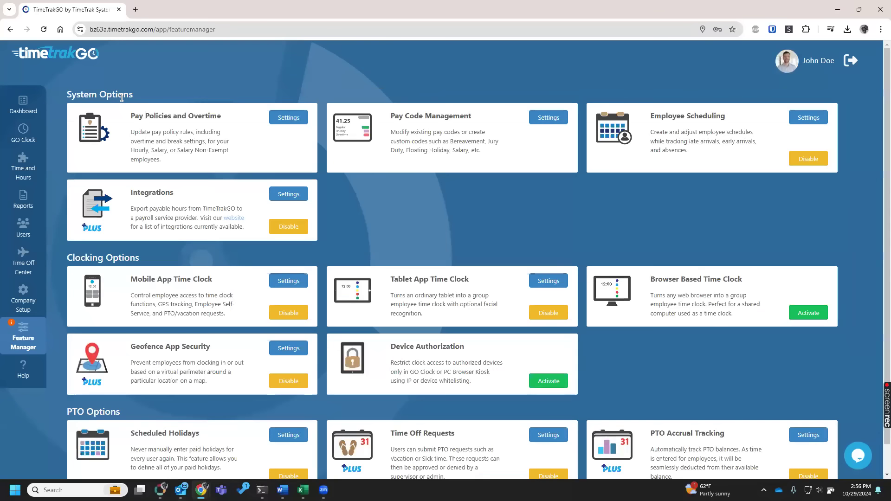
pyautogui.scroll(-1, 207, 205)
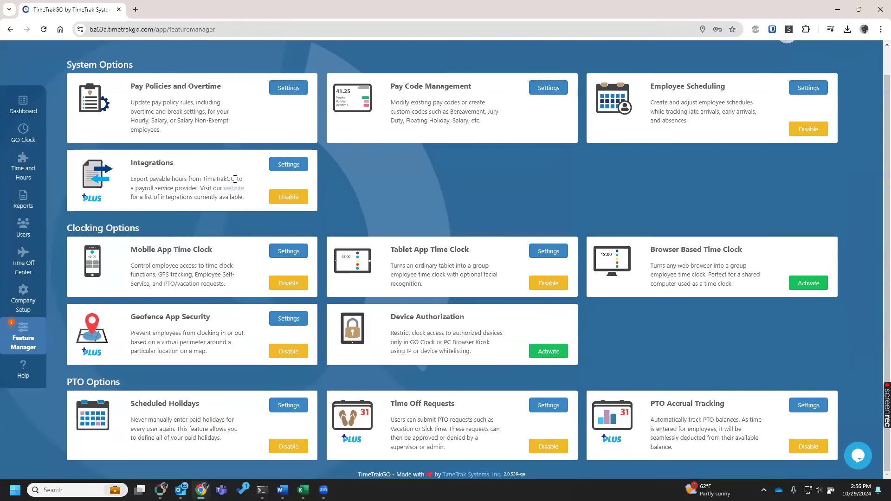
pyautogui.scroll(1, 228, 196)
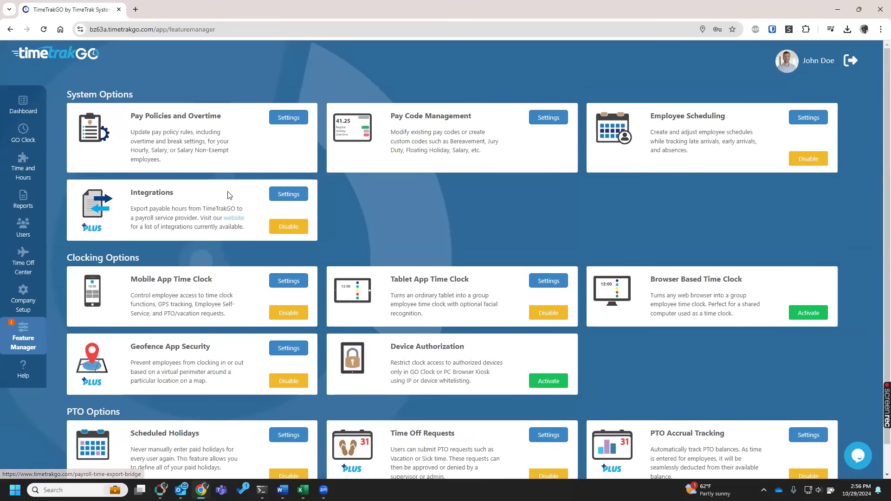